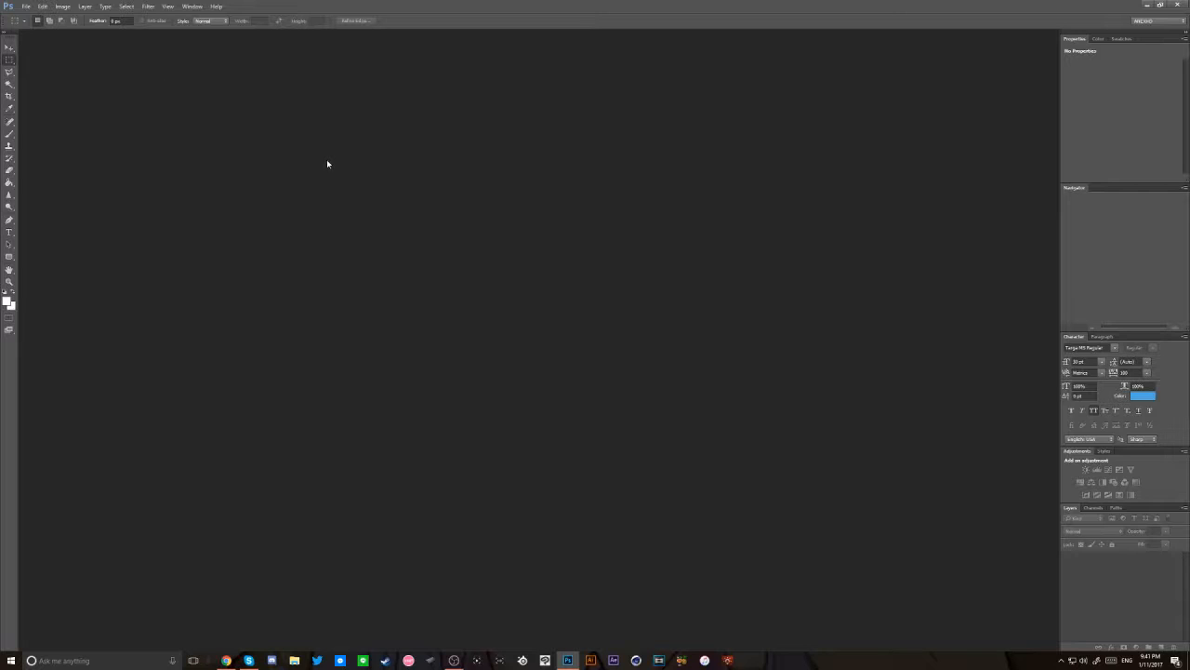
left_click(25, 7)
left_click(25, 7)
left_click(293, 660)
left_click(500, 221)
left_click(25, 7)
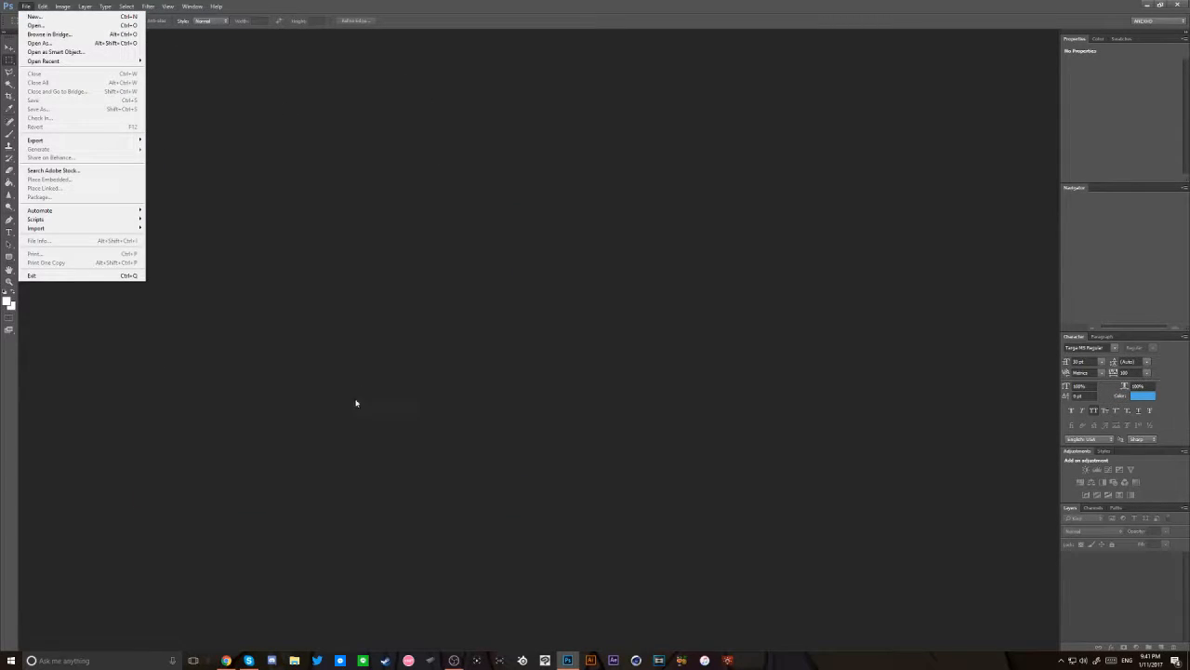
- In File Explorer, open the ANEXHD Overlay folder under Graphics Designer > Final Work on the Work (E:) drive
left_click(294, 660)
scroll(180, 463, "down", 2)
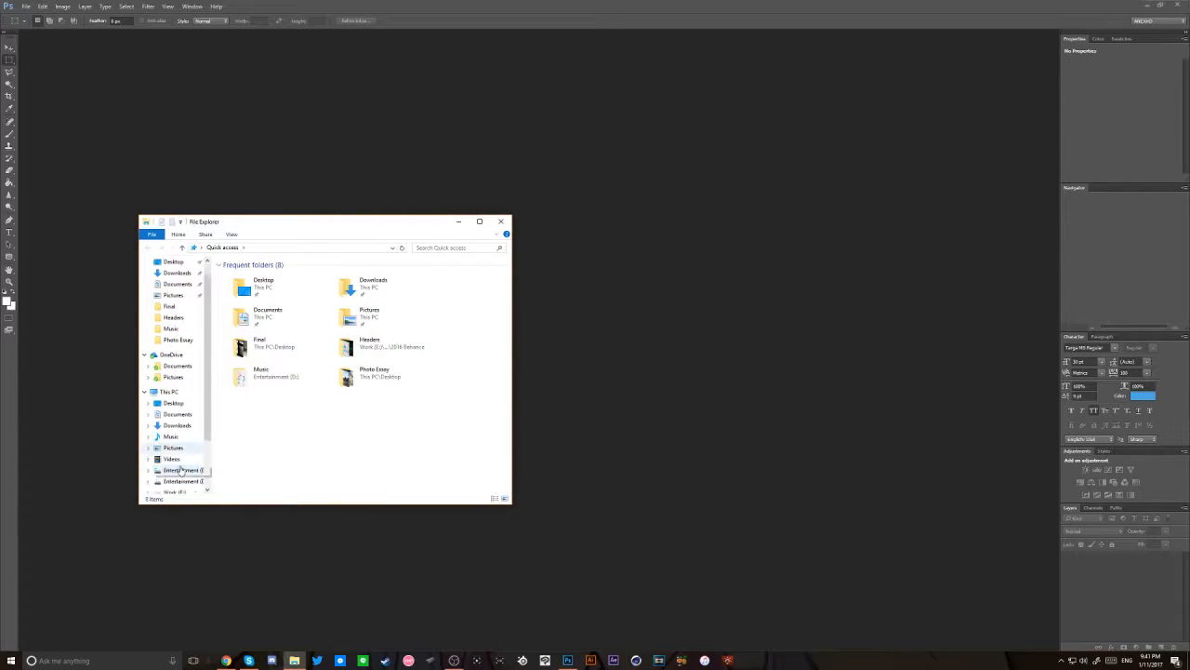
left_click(177, 470)
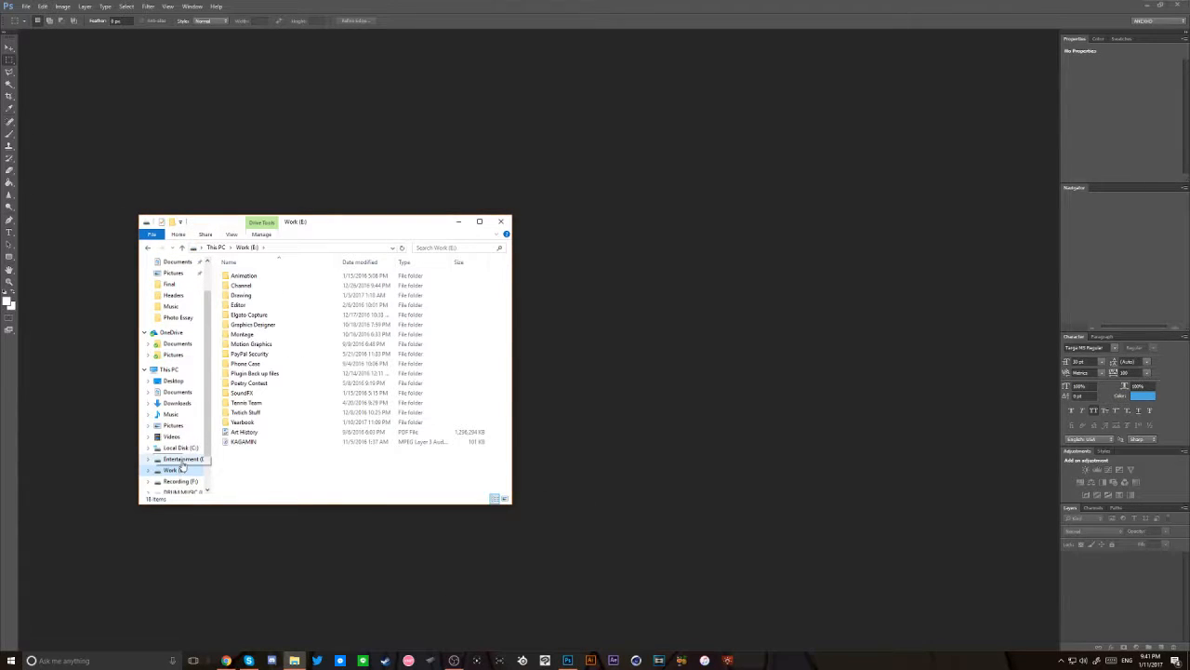
left_click(256, 324)
double_click(256, 325)
left_click(255, 276)
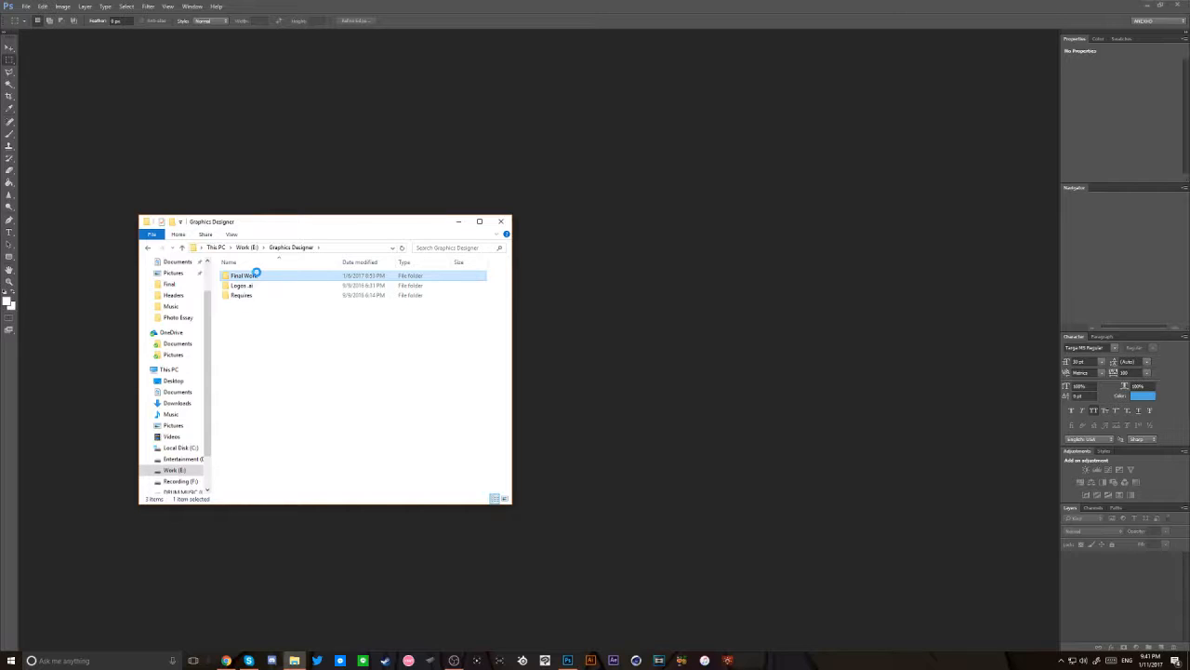
double_click(385, 275)
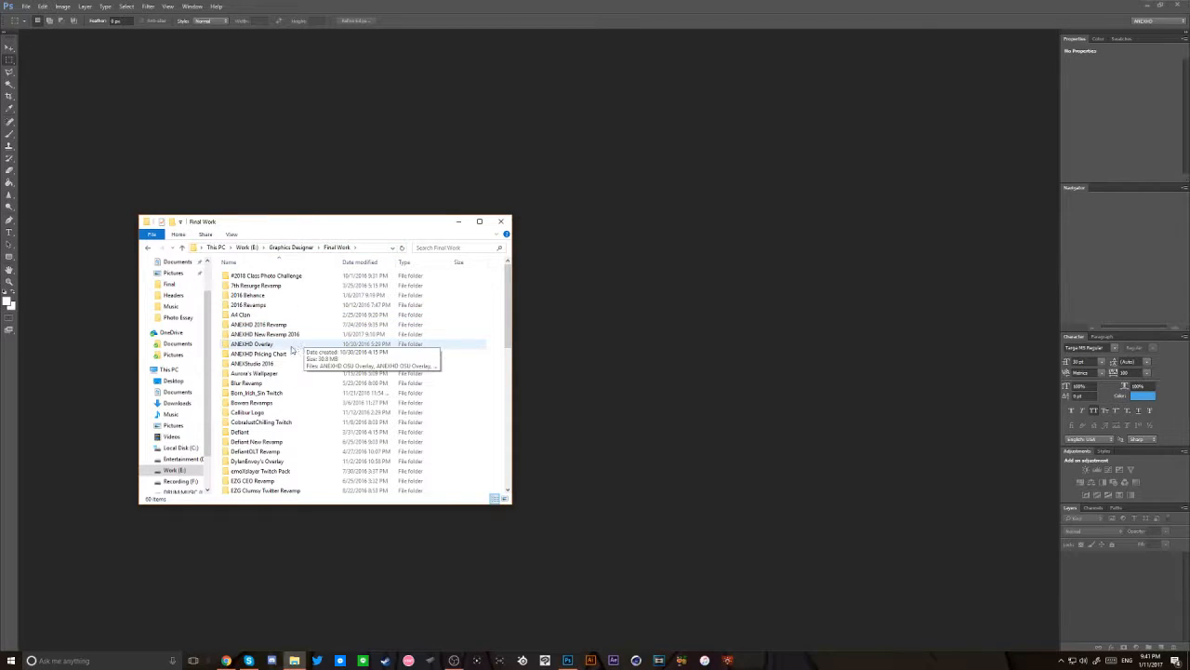
double_click(291, 346)
- View the ANEXHD Overlay PNG as a reference, and close the image viewer and the folder window
left_click(418, 288)
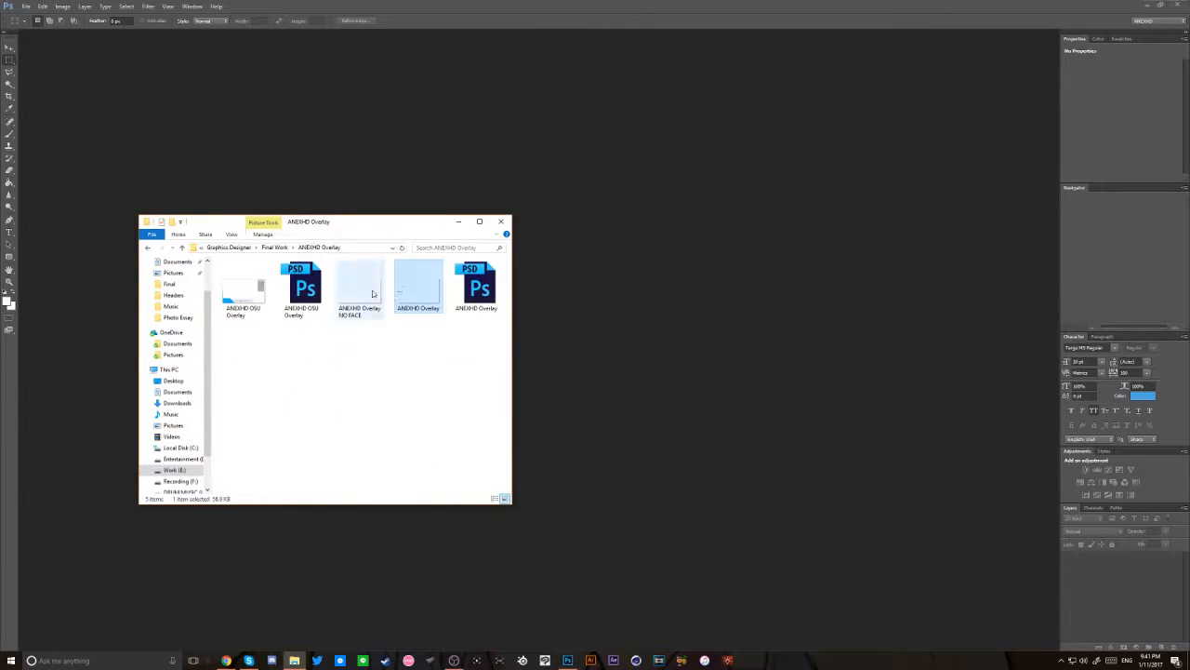
double_click(418, 288)
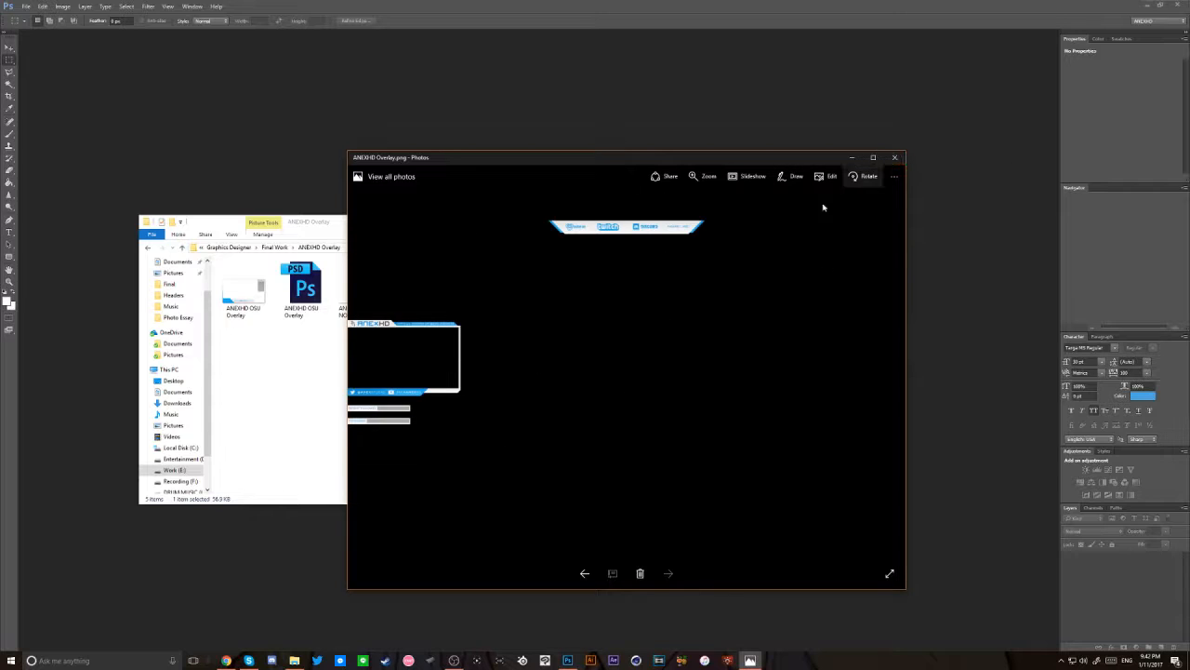
left_click(895, 157)
left_click(501, 221)
- Create a new 2560 × 1440 pixel document named Tutorial and activate the Move tool
left_click(26, 6)
left_click(36, 17)
left_click(574, 188)
left_click(574, 188)
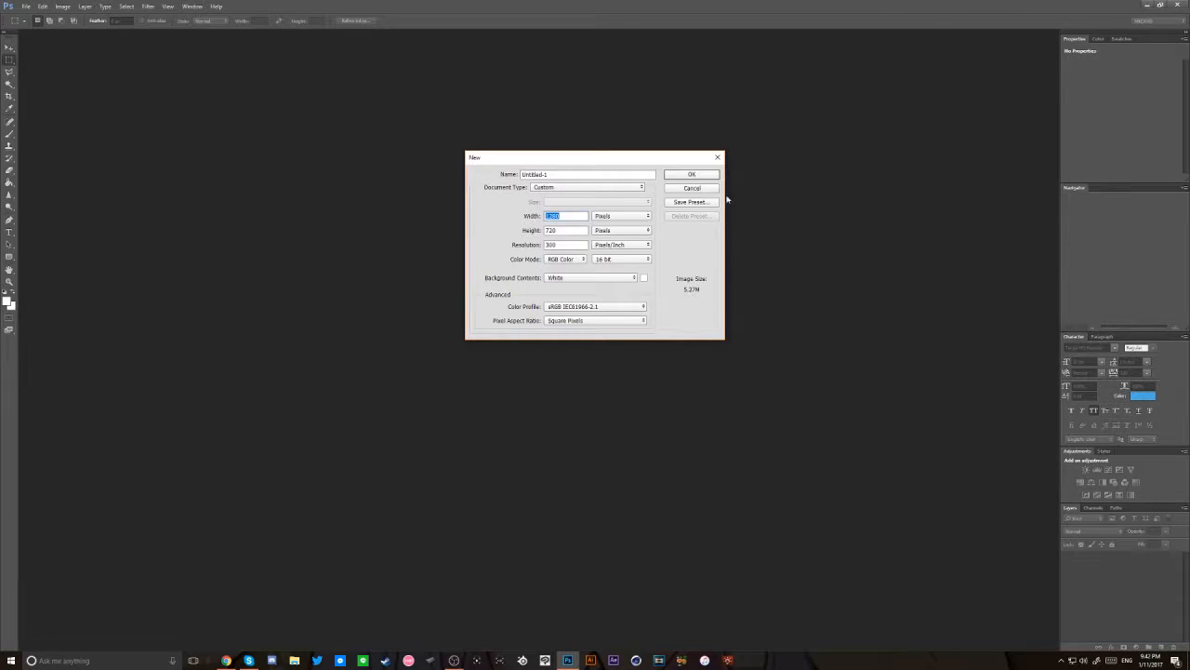
type("2560")
key("Tab")
type("144")
left_click_drag(578, 176, 392, 171)
type("Tutorial")
key("Return")
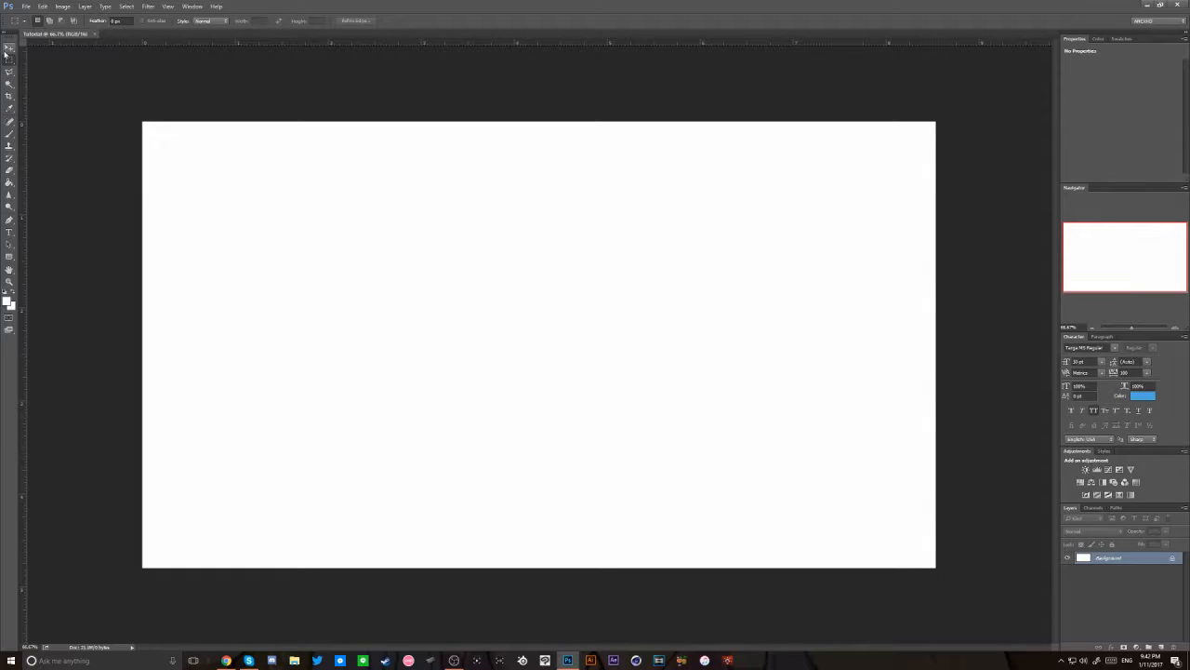
left_click(8, 48)
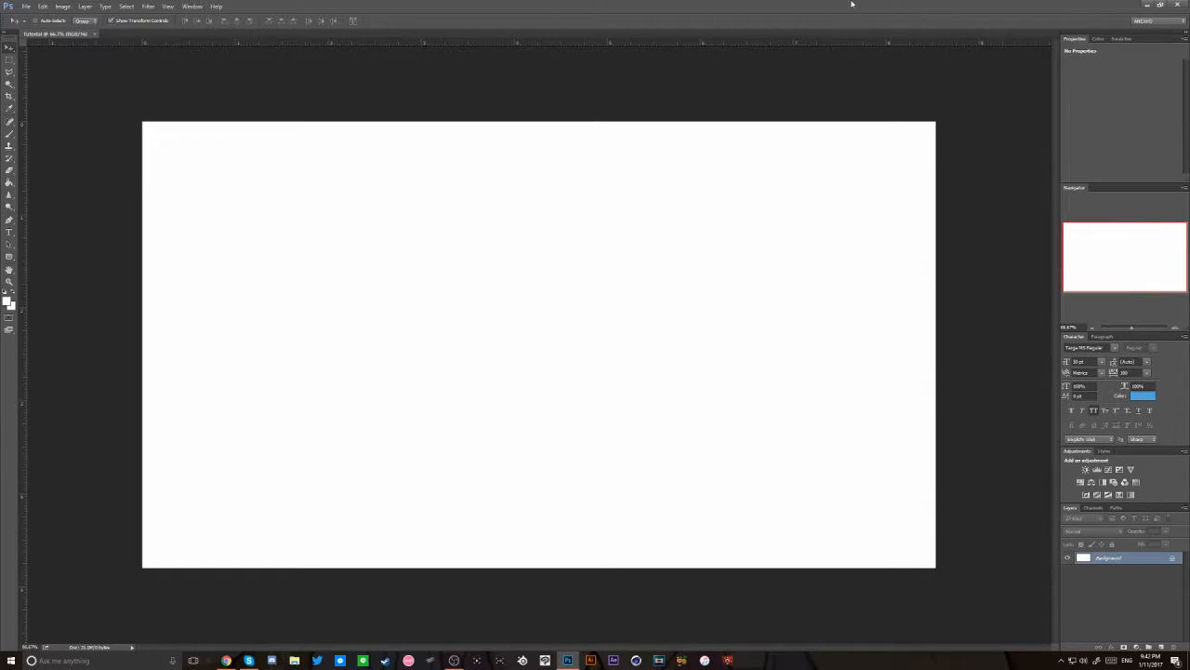
- Switch to Chrome and search Google Images for "csgo ingame wallpaper"
key("alt+Tab")
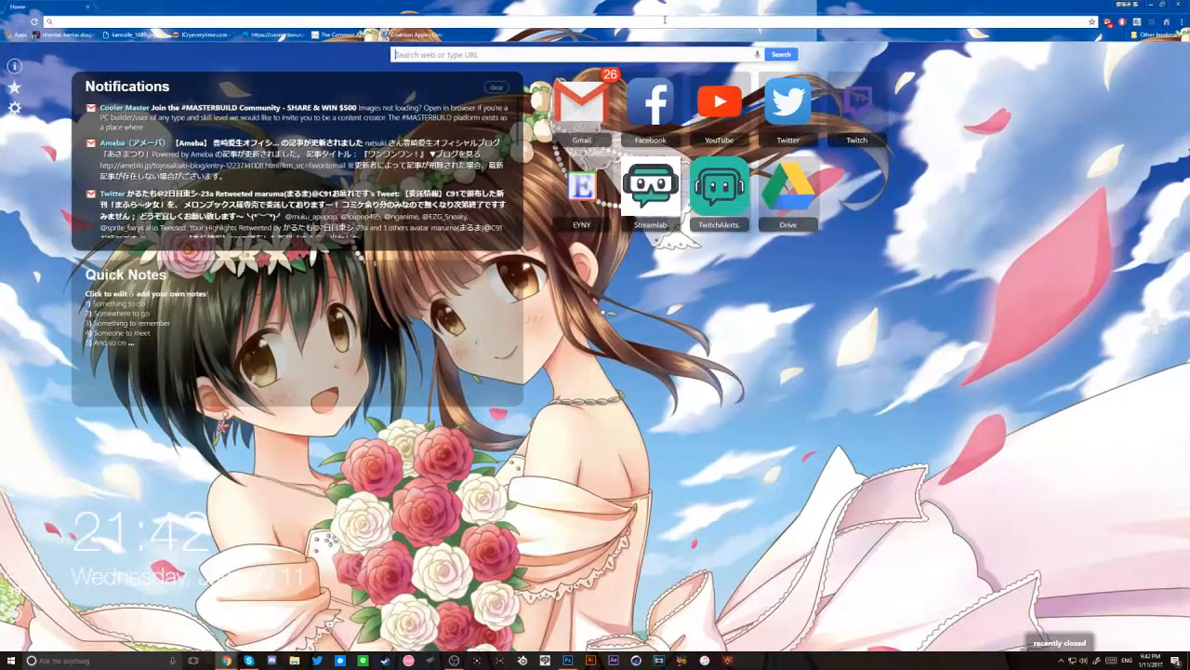
left_click(665, 20)
type("goi")
key("BackSpace")
key("BackSpace")
key("BackSpace")
type("cgo")
key("BackSpace")
key("BackSpace")
key("BackSpace")
type("csgo")
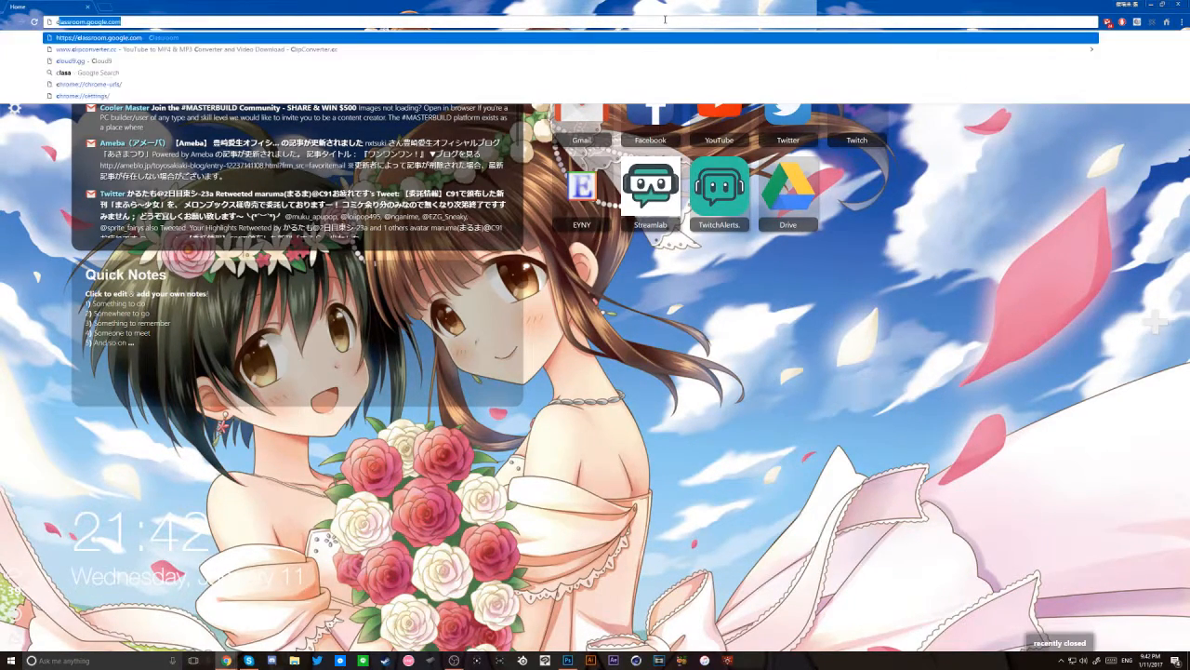
key("BackSpace")
type("wal")
key("BackSpace")
key("BackSpace")
key("BackSpace")
type("ingame")
key("Down")
key("Up")
type("w")
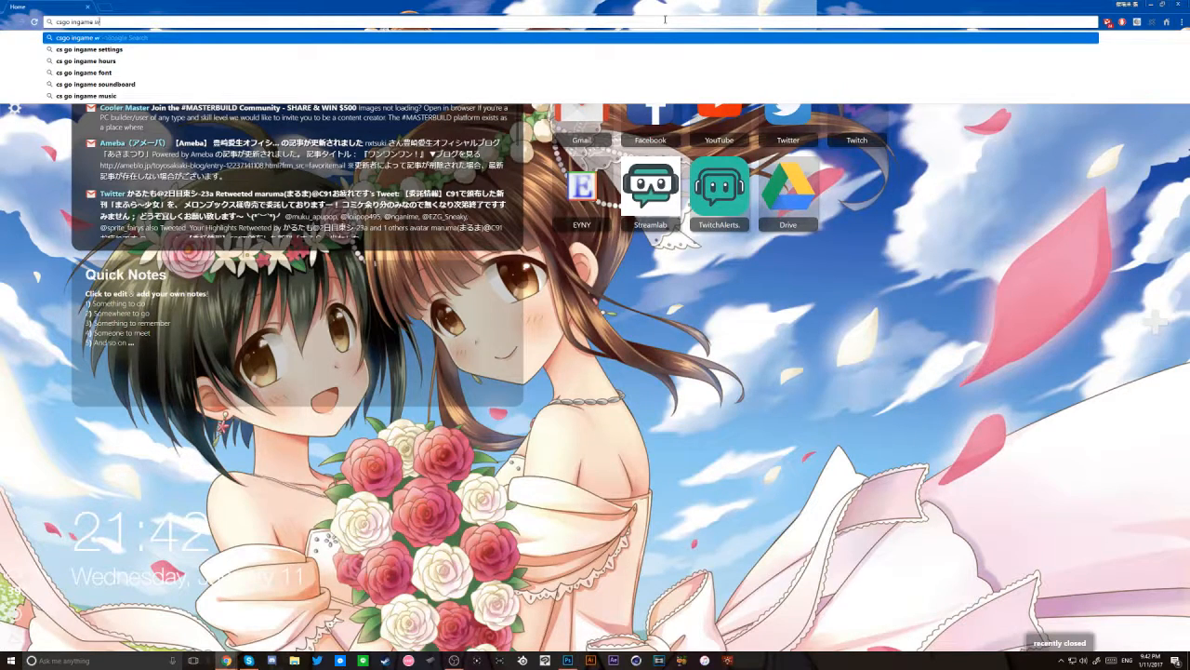
type("allpaper")
key("Return")
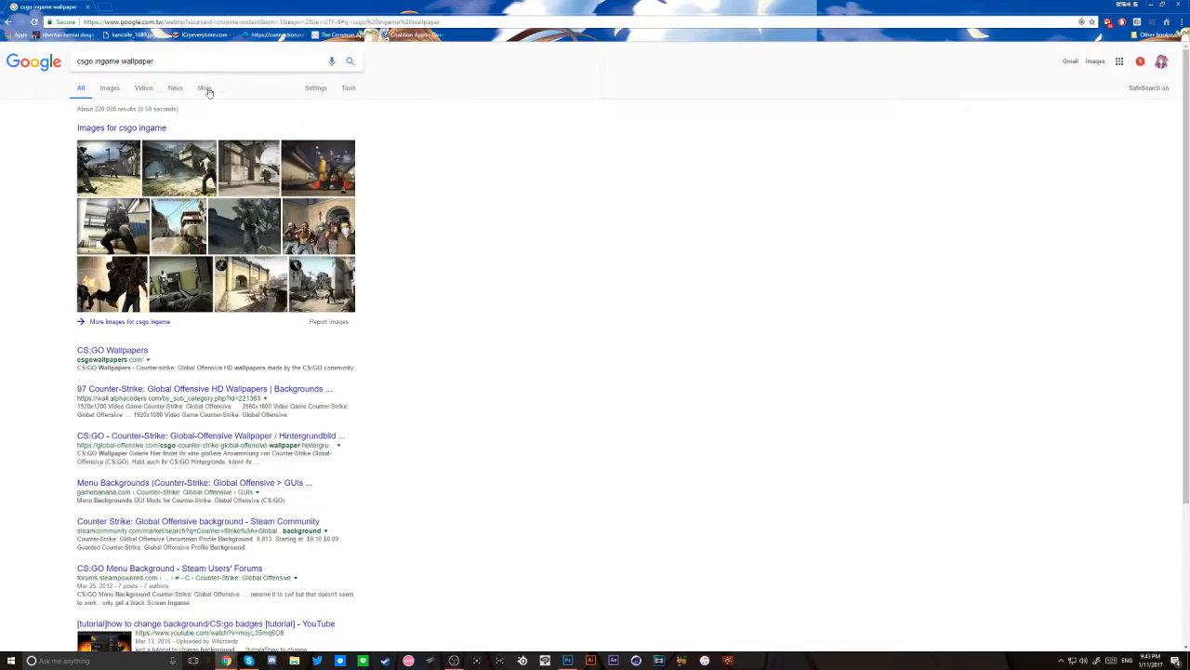
left_click(110, 88)
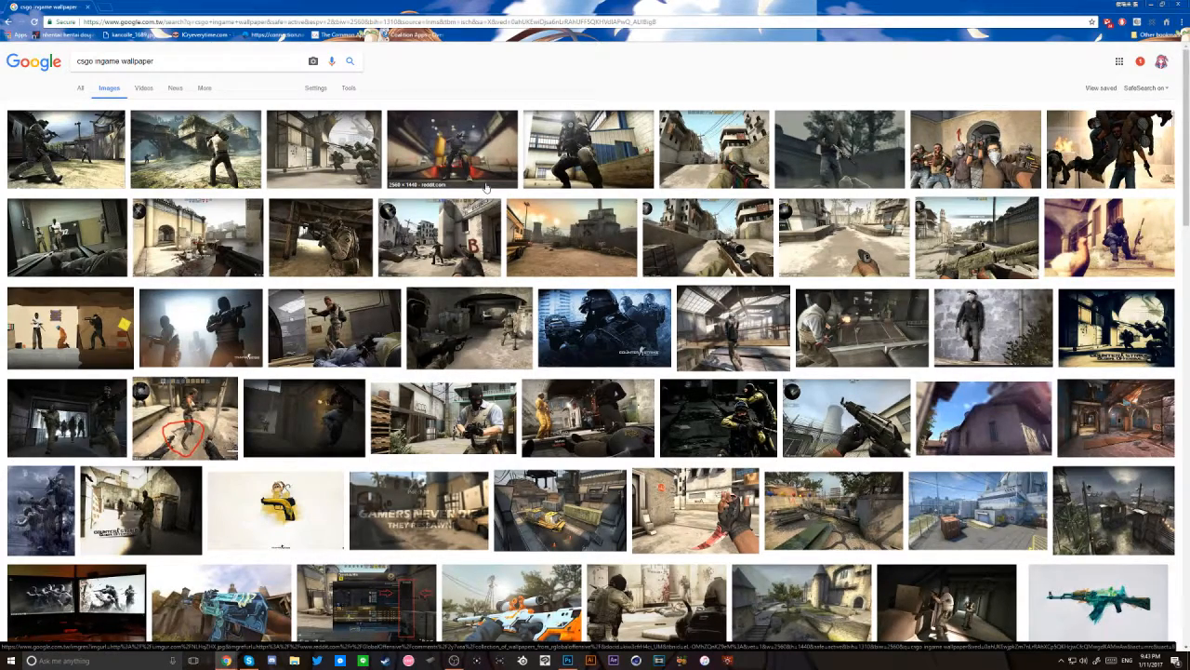
- Browse the image results and preview several of them for a suitable in-game CS:GO screenshot
left_click(495, 268)
scroll(592, 375, "down", 1)
scroll(761, 348, "up", 1)
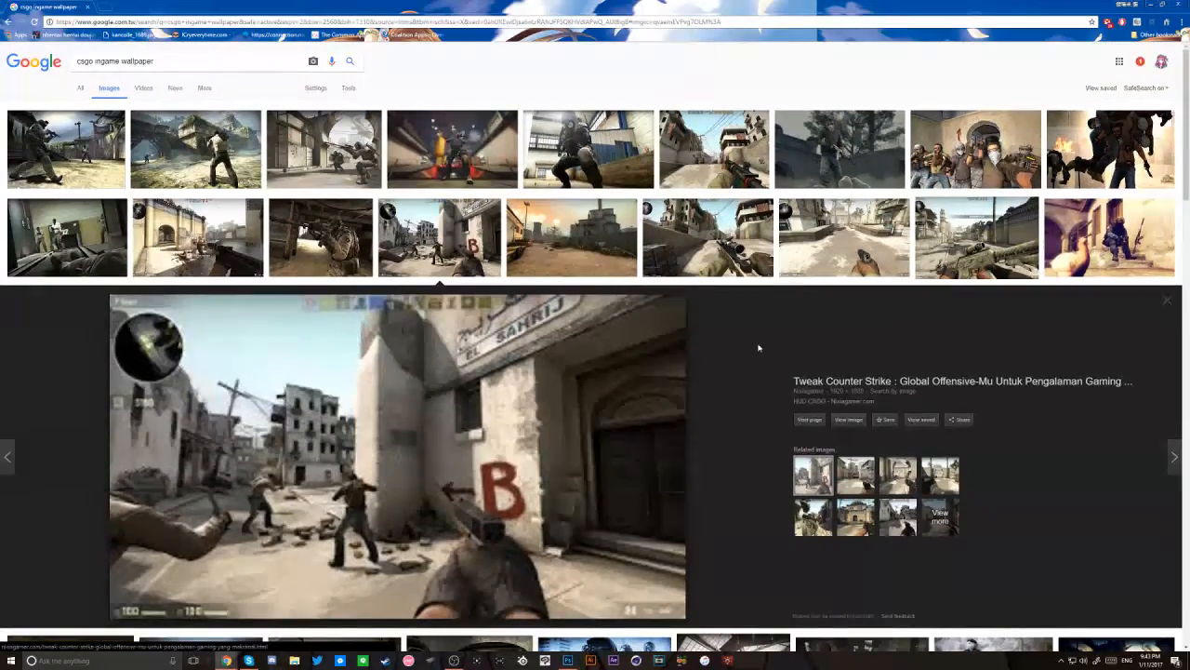
scroll(731, 205, "down", 6)
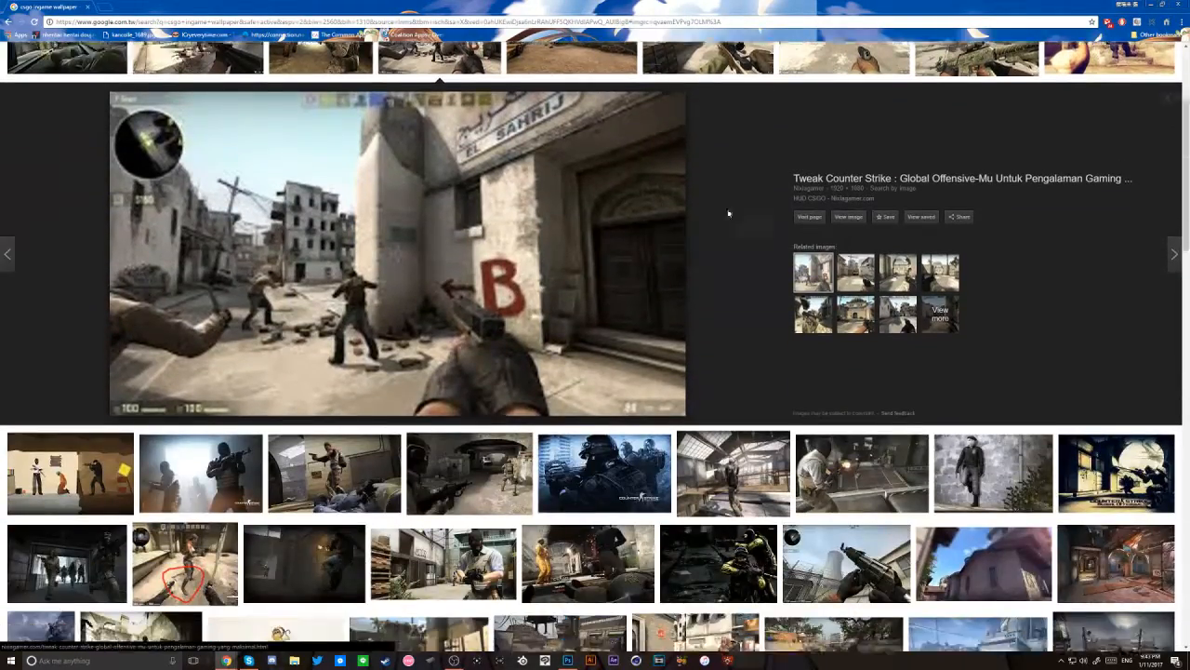
scroll(371, 442, "down", 2)
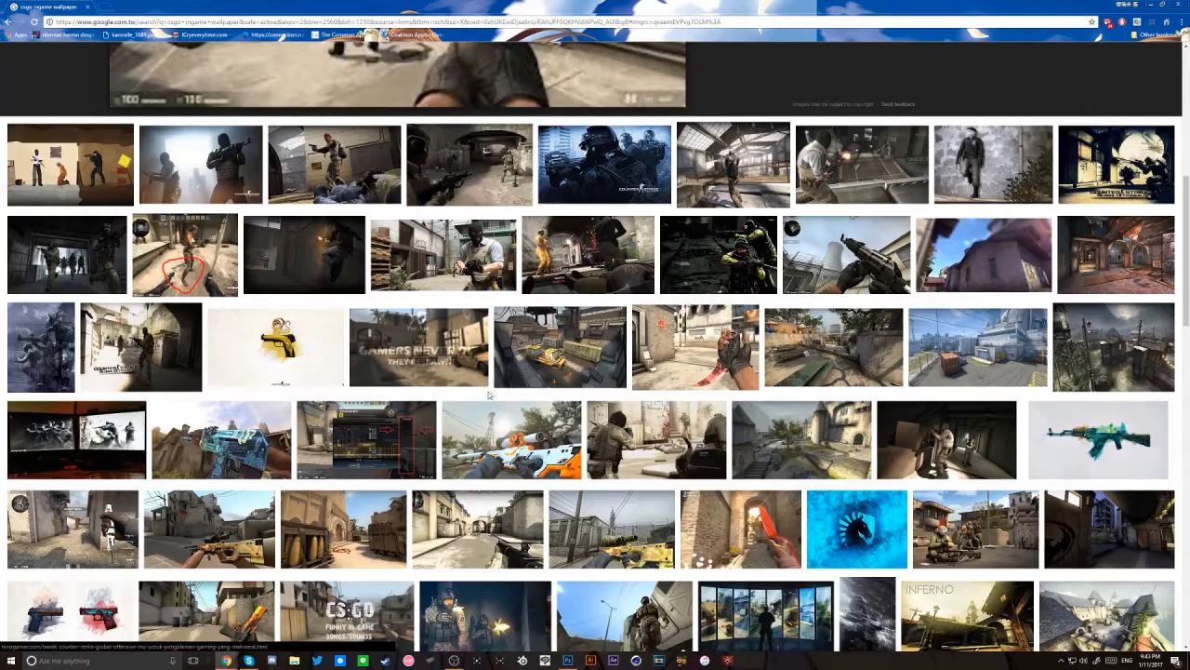
left_click(371, 442)
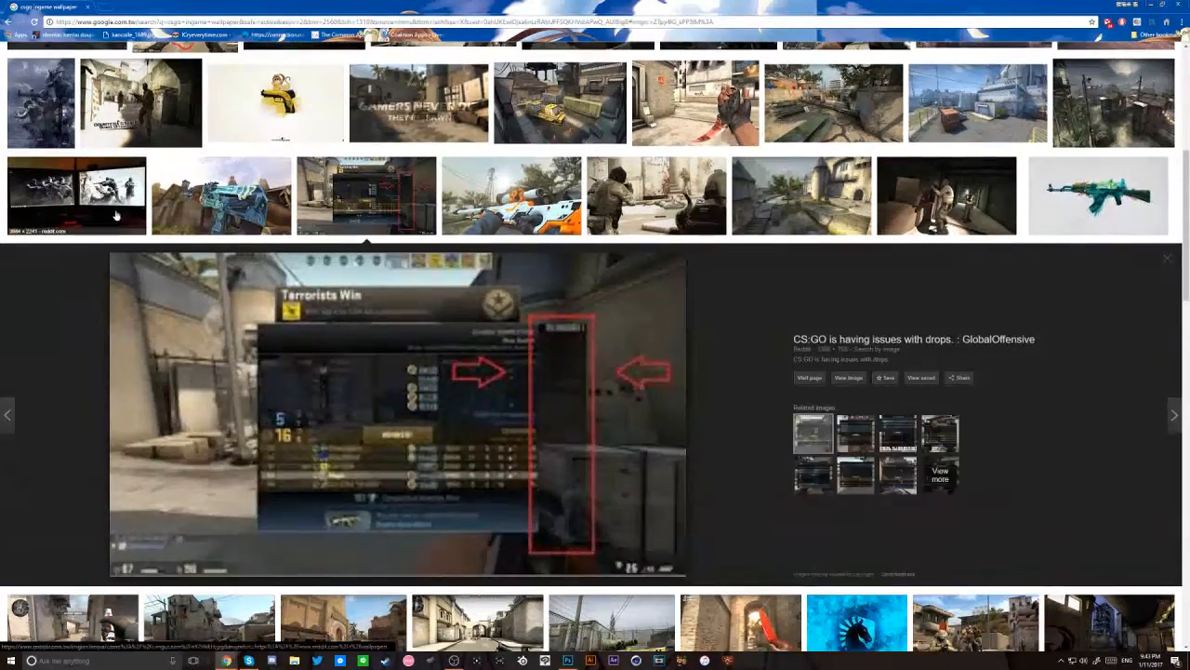
left_click(76, 197)
scroll(652, 360, "down", 4)
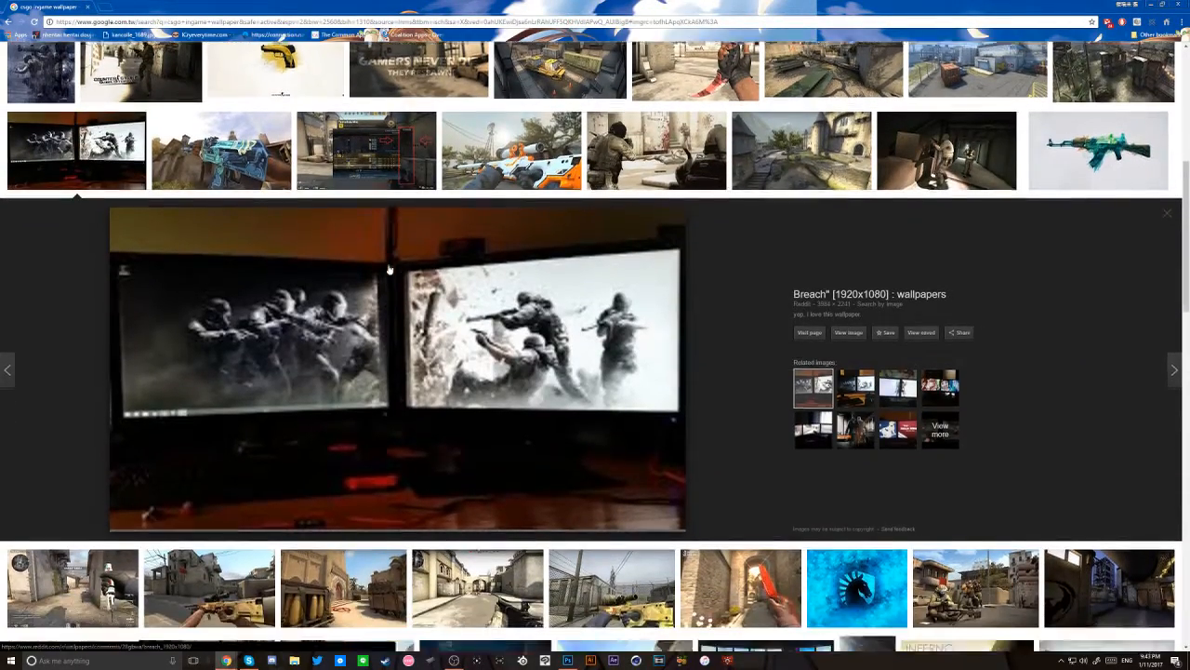
scroll(652, 360, "down", 2)
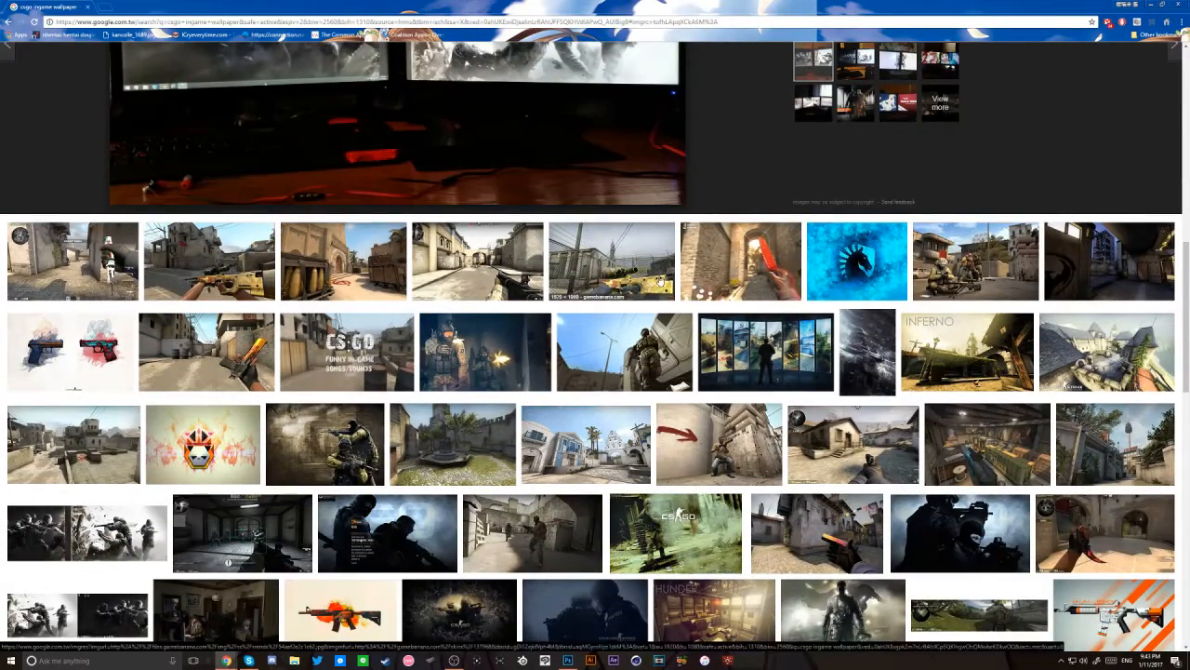
- Open the Desert Eagle Blaze screenshot at full size and copy the image
left_click(230, 340)
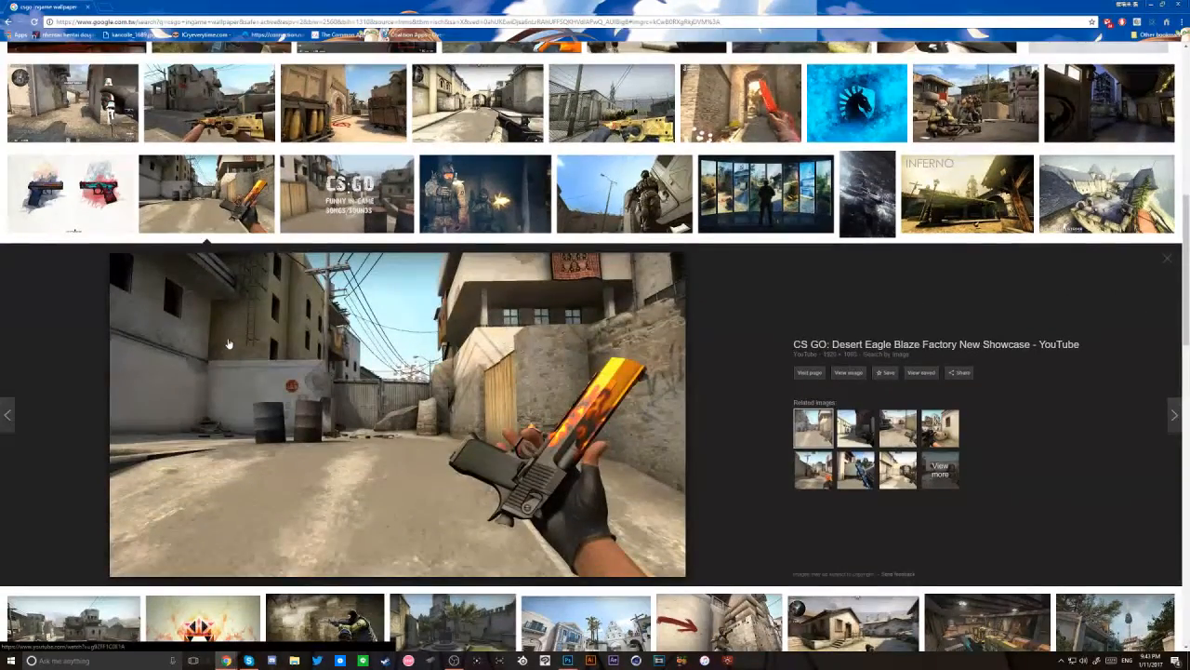
left_click(846, 373)
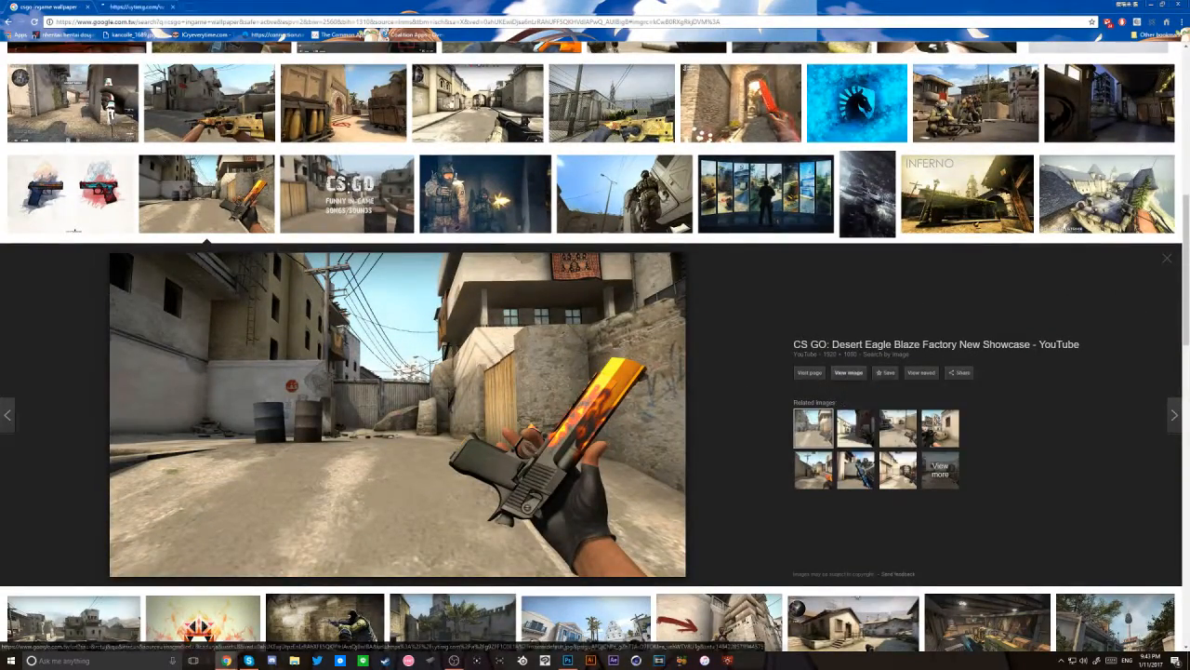
right_click(409, 230)
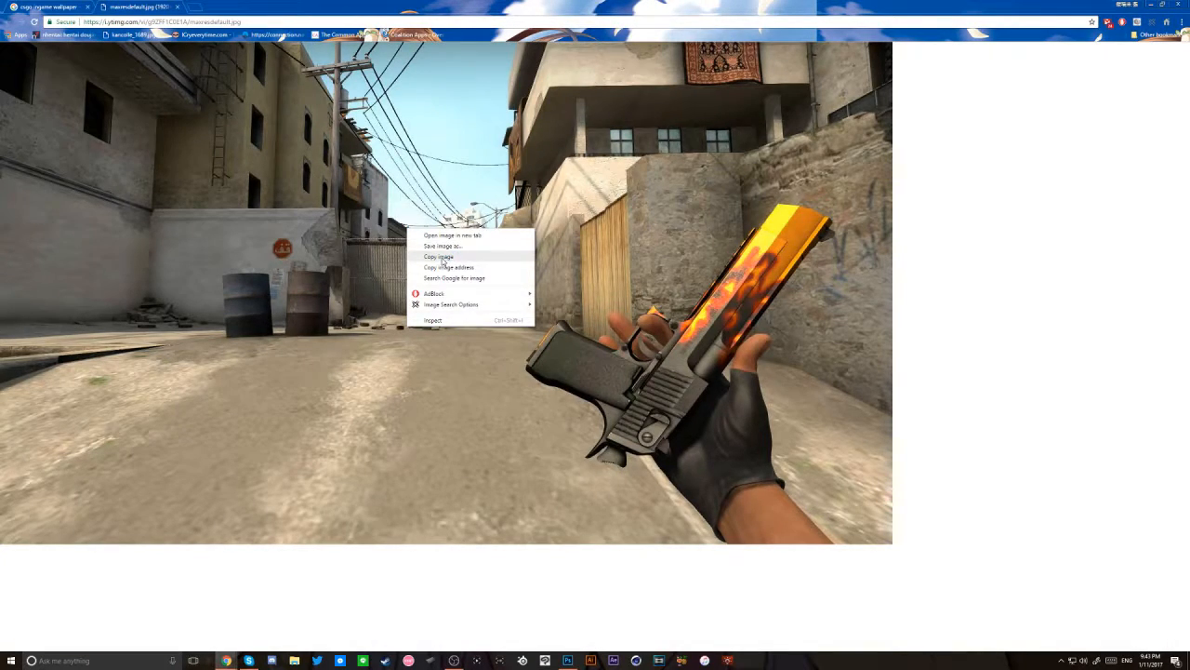
left_click(452, 255)
- Switch to Photoshop, paste the screenshot into the Tutorial document, and scale it to fill the whole canvas
left_click(568, 661)
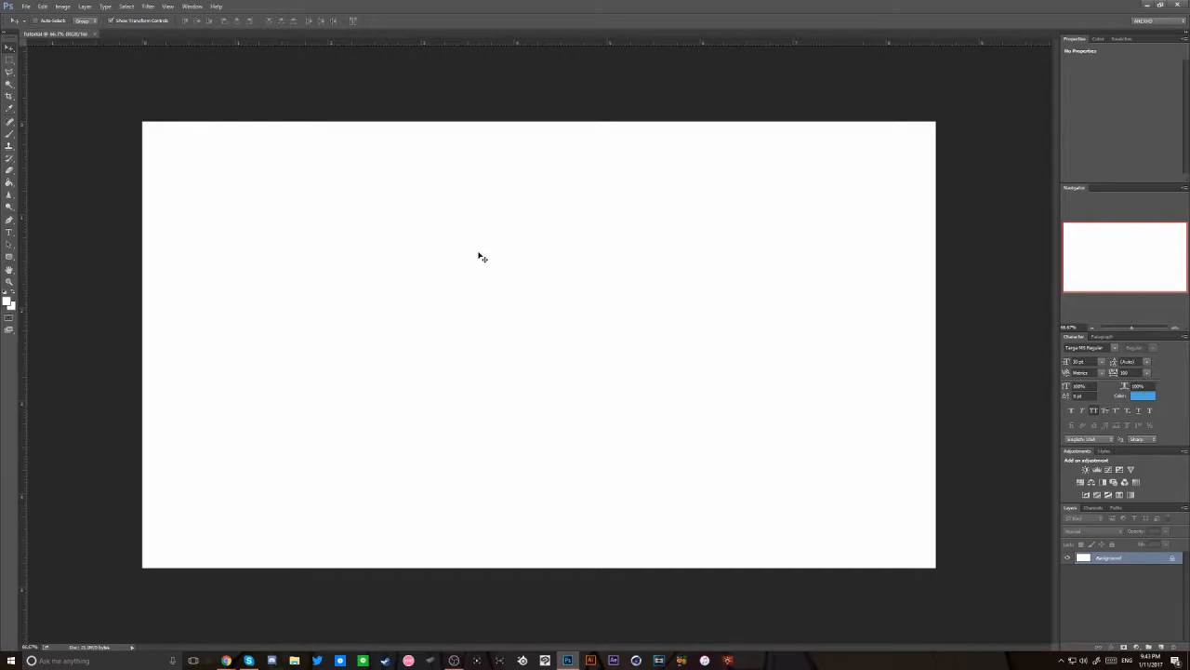
key("ctrl+v")
key("ctrl+t")
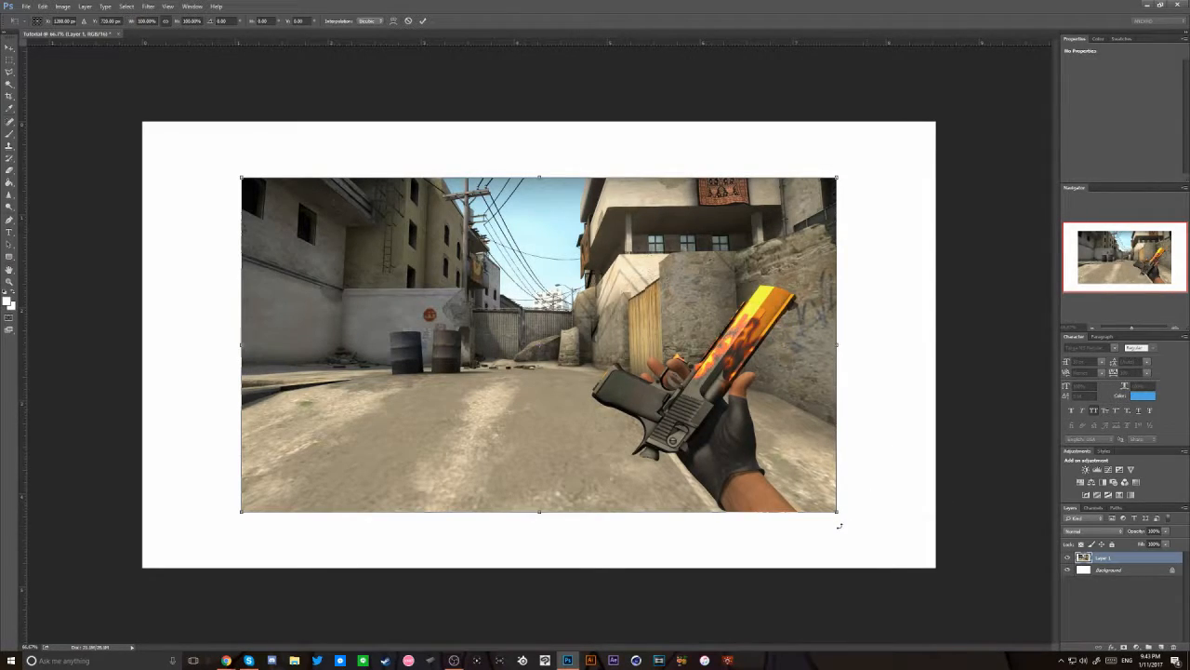
left_click_drag(837, 513, 938, 561)
key("Return")
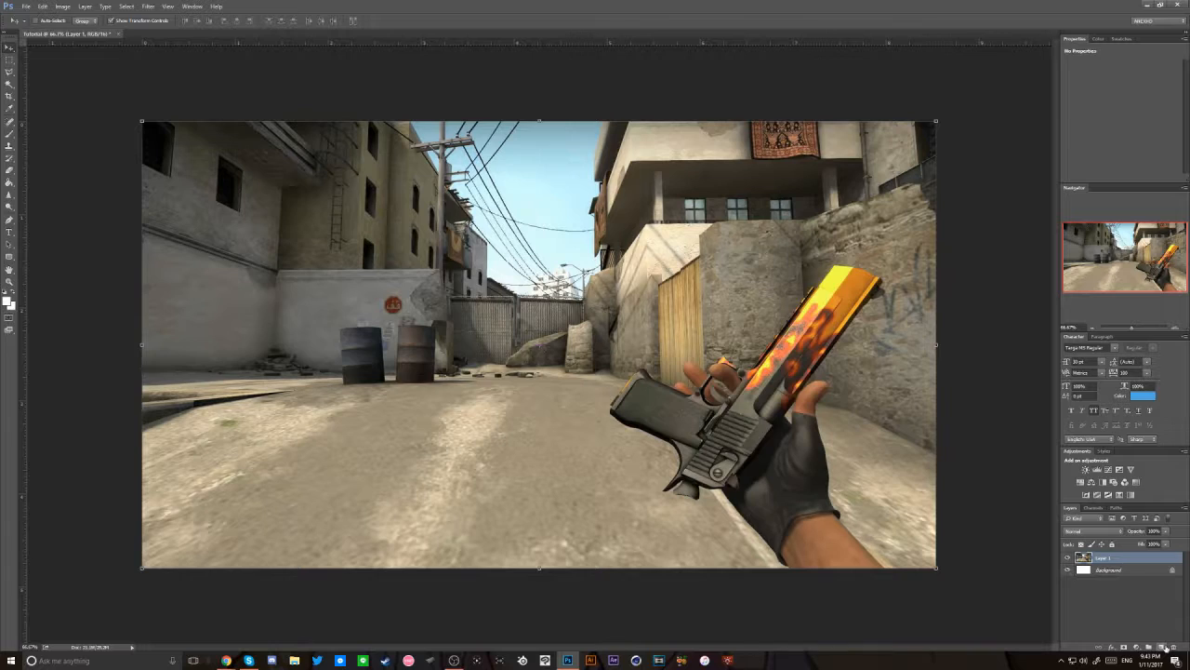
- Fill the Background layer with black using the Paint Bucket
left_click(1129, 570)
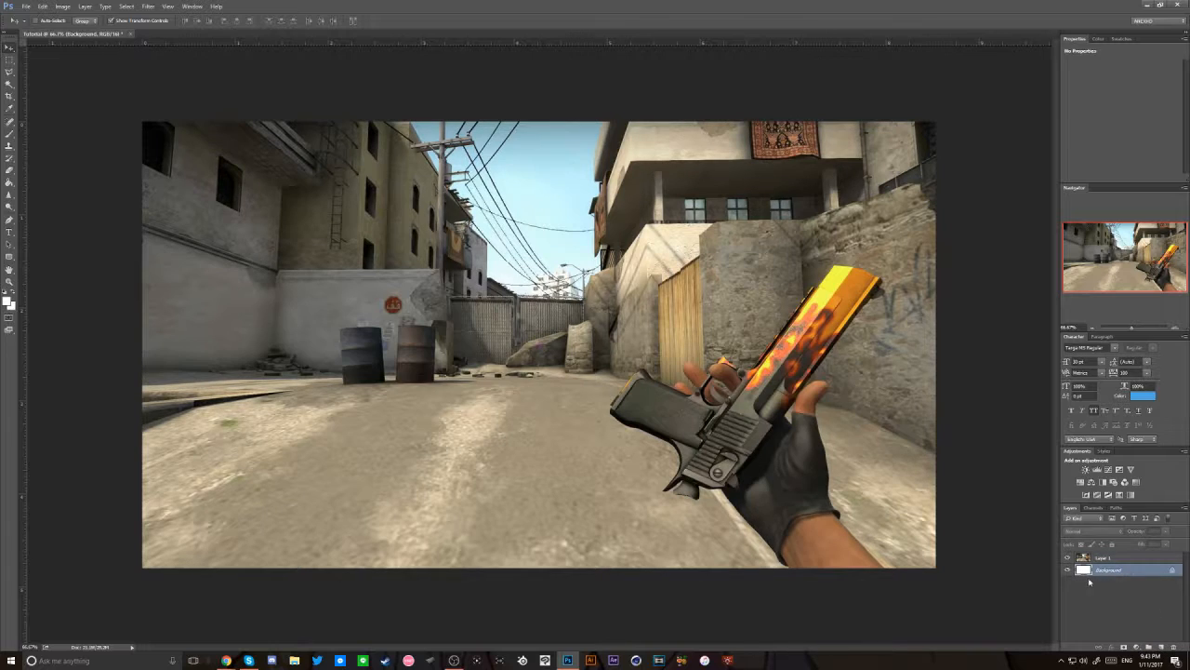
key("g")
left_click(8, 301)
left_click(479, 298)
key("Return")
left_click(539, 330)
- Set the opacity of the screenshot layer, Layer 1, to 50%
left_click(1142, 560)
left_click(1153, 530)
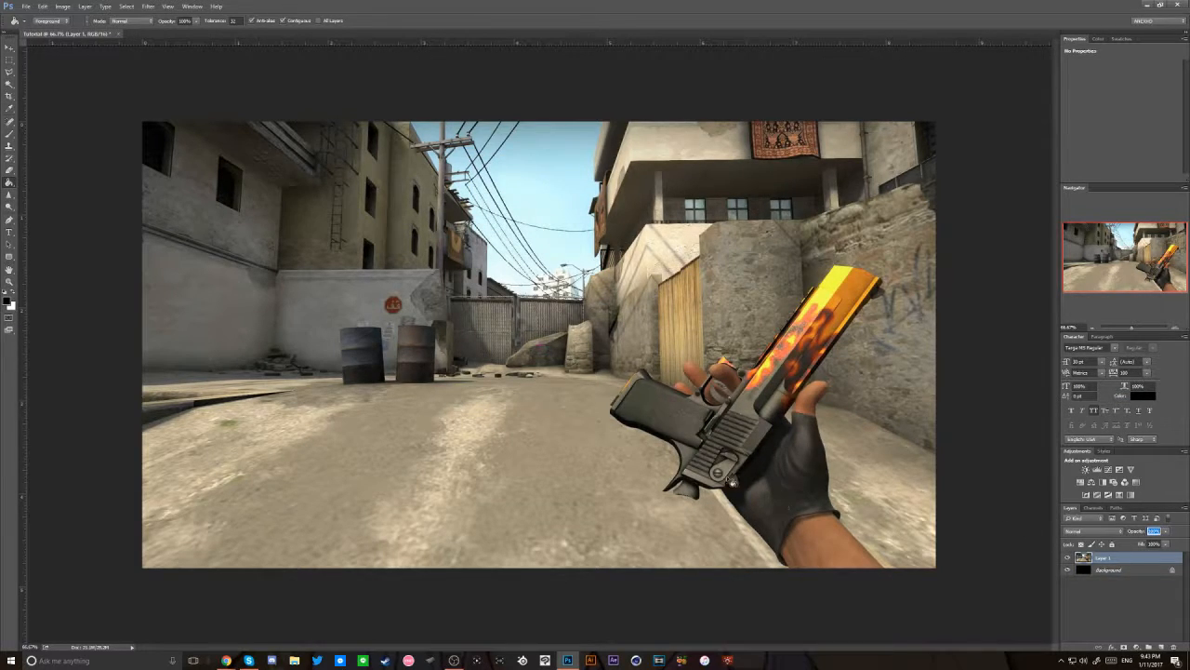
type("50")
key("Return")
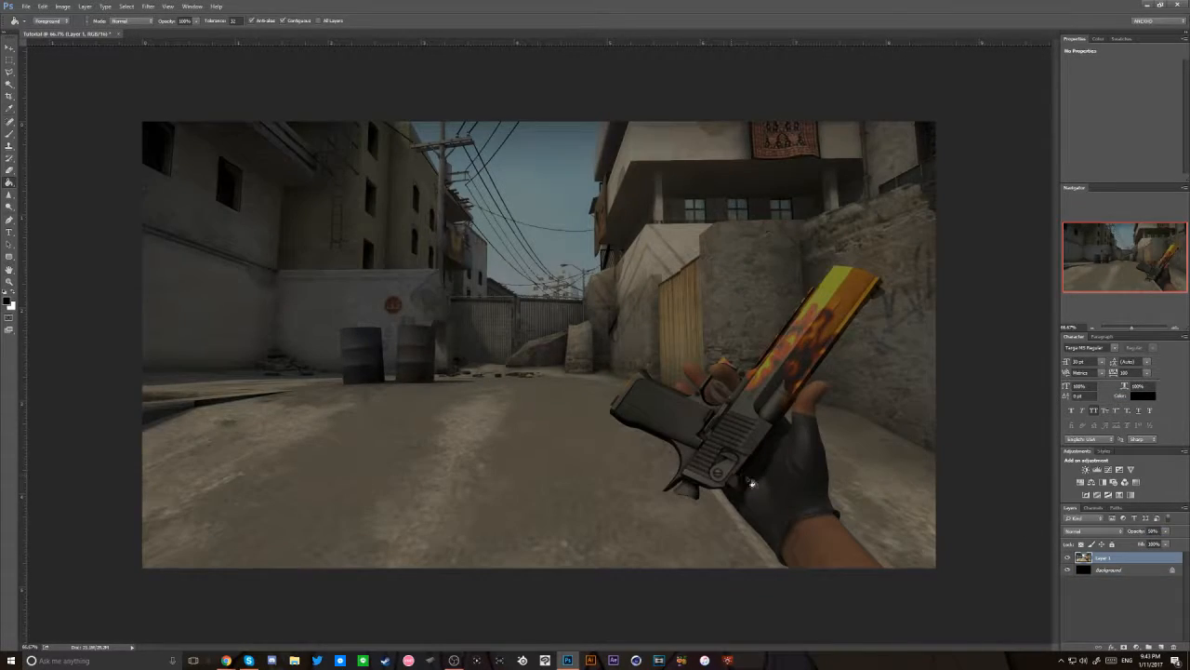
- Add a new layer above the screenshot and fill it with orange
left_click(1162, 646)
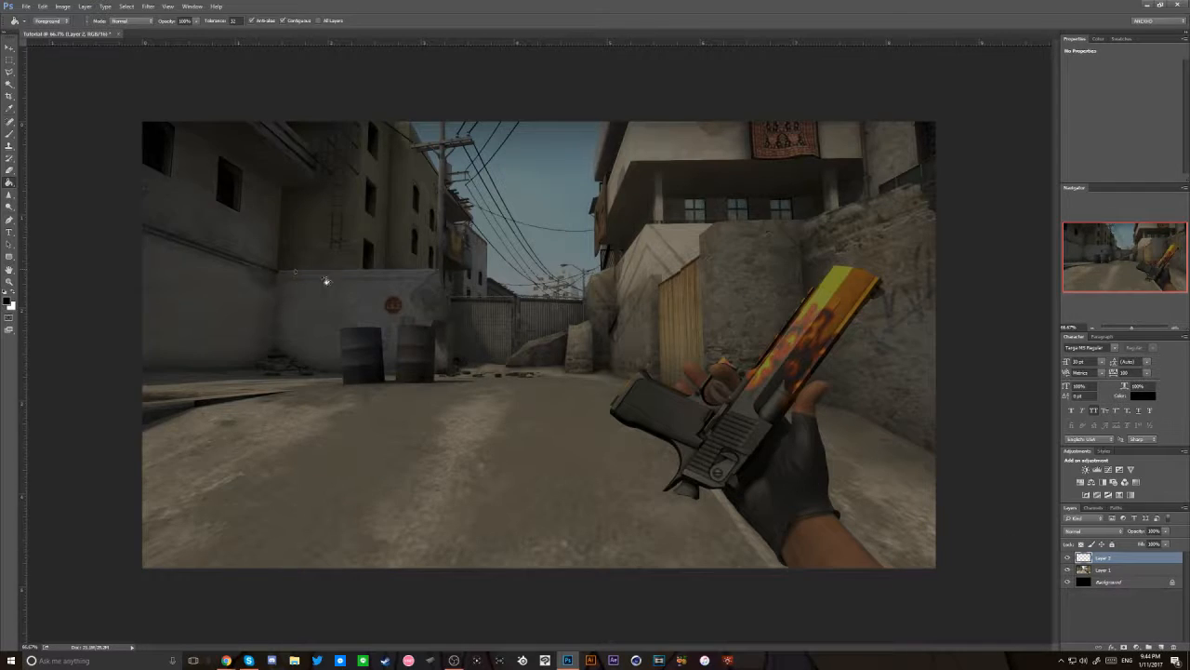
left_click(442, 305)
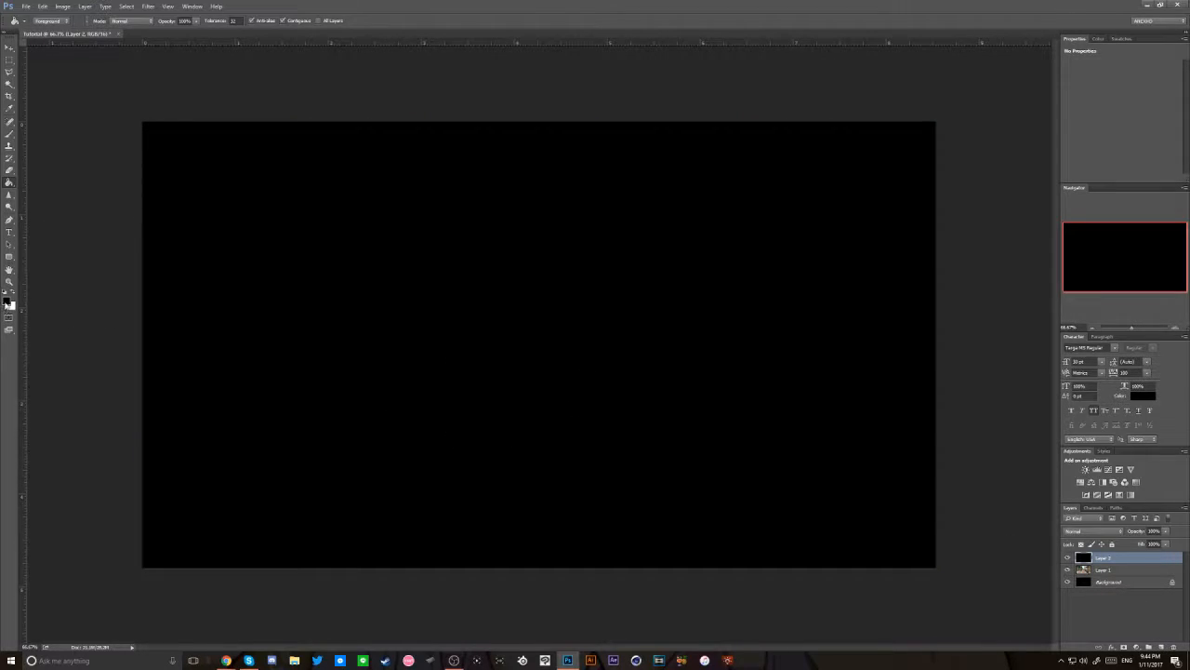
key("ctrl+z")
left_click(6, 302)
left_click(586, 186)
key("Return")
left_click(592, 370)
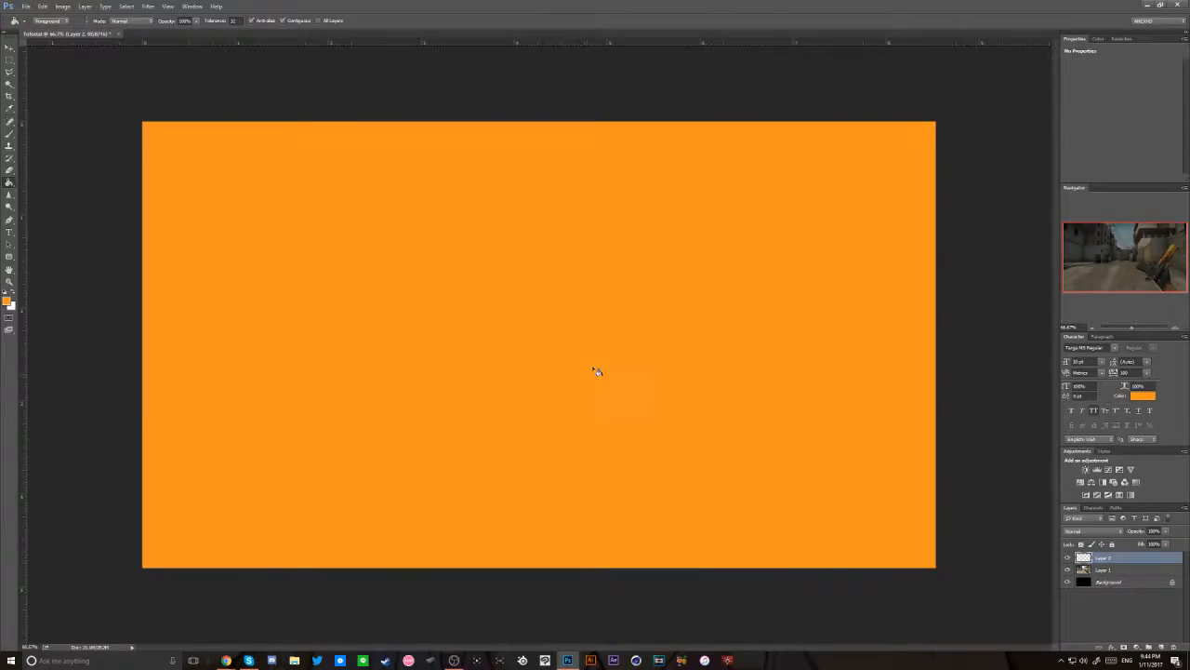
- Set the blend mode of the orange layer to Overlay
key("v")
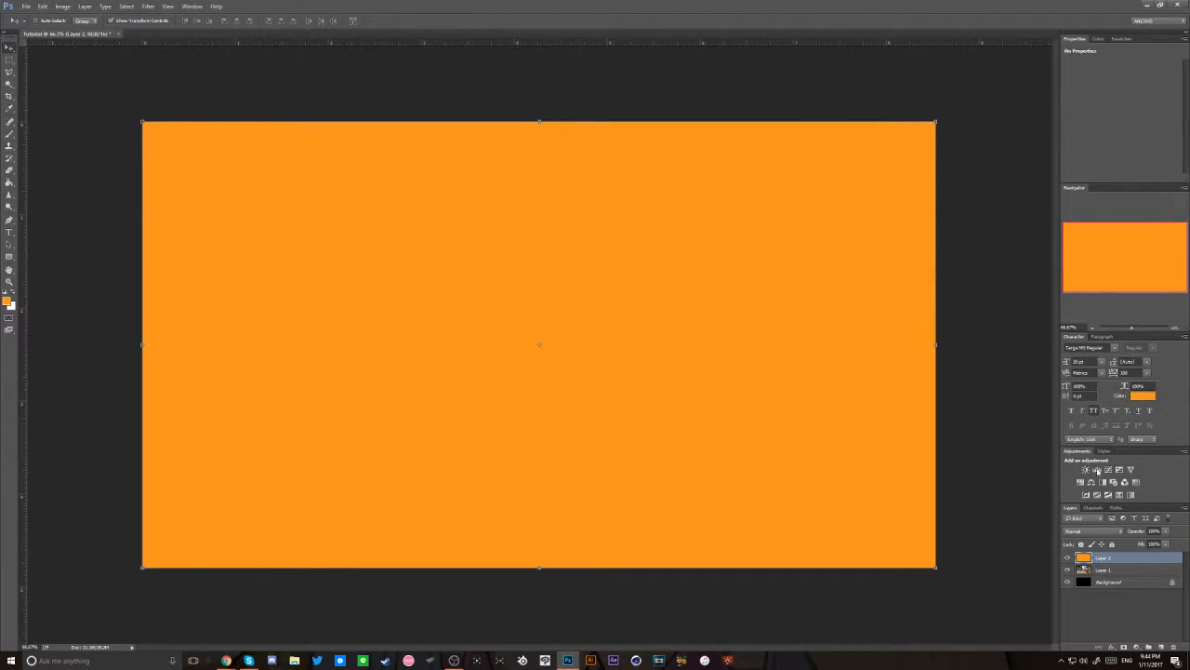
left_click(1093, 530)
left_click(1086, 433)
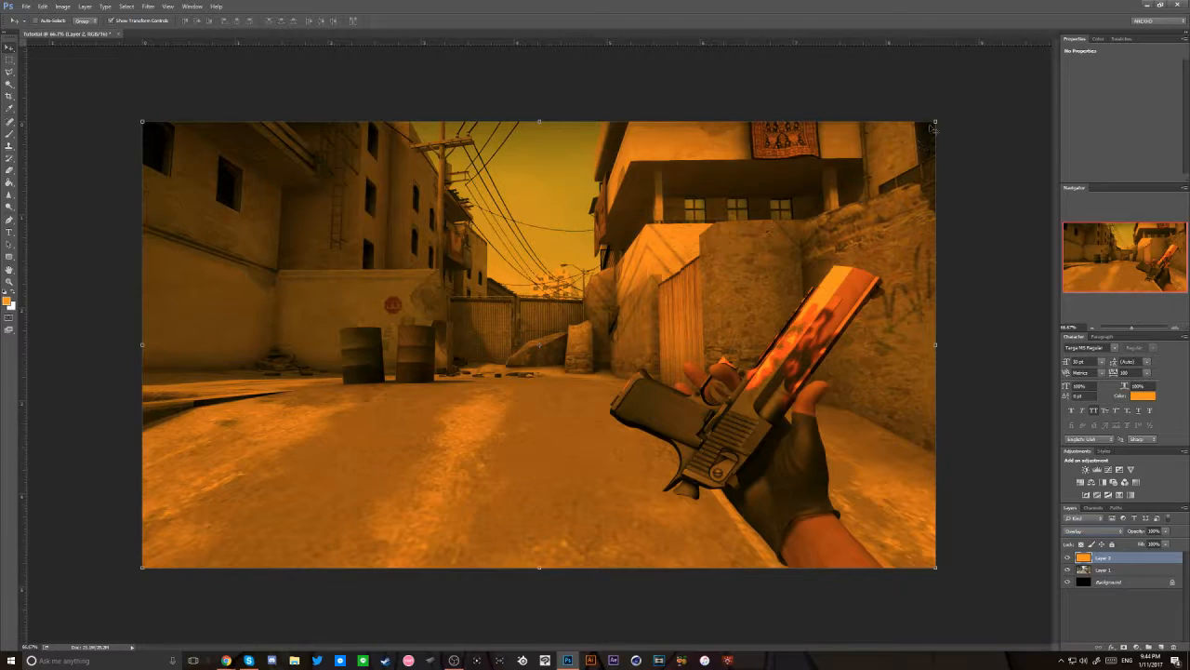
- Scale the orange layer down proportionally to about 19% and place the rectangle against the canvas's left edge, about mid-height
left_click_drag(934, 122, 734, 358)
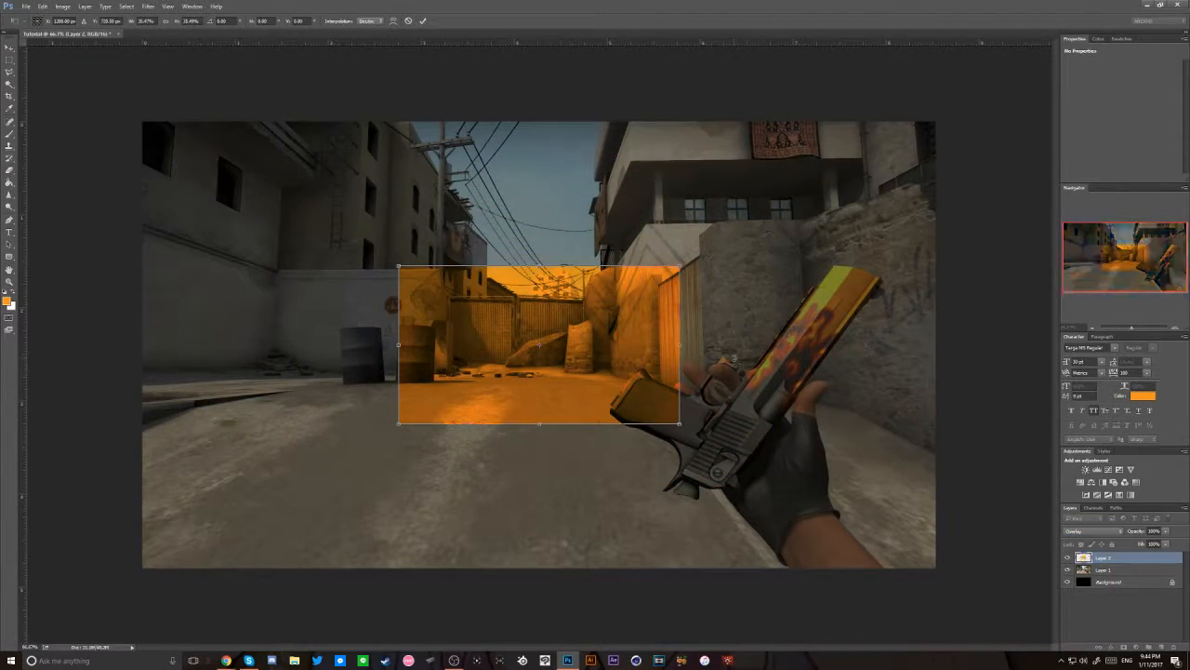
key("Escape")
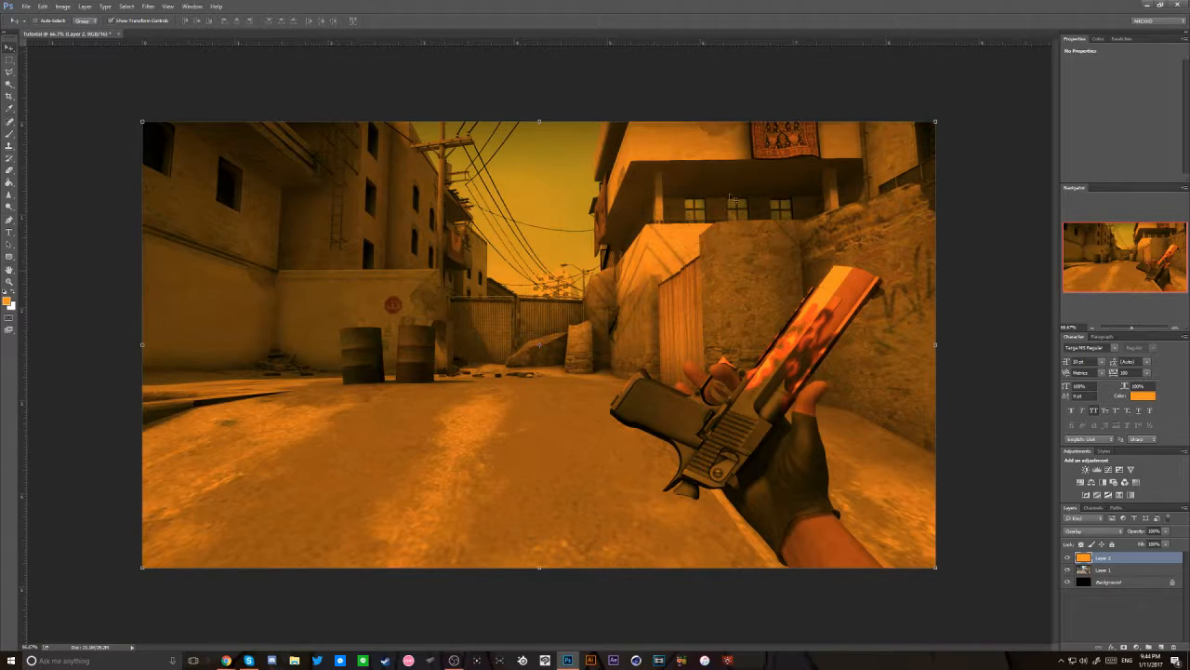
left_click(933, 120)
left_click_drag(935, 120, 666, 381)
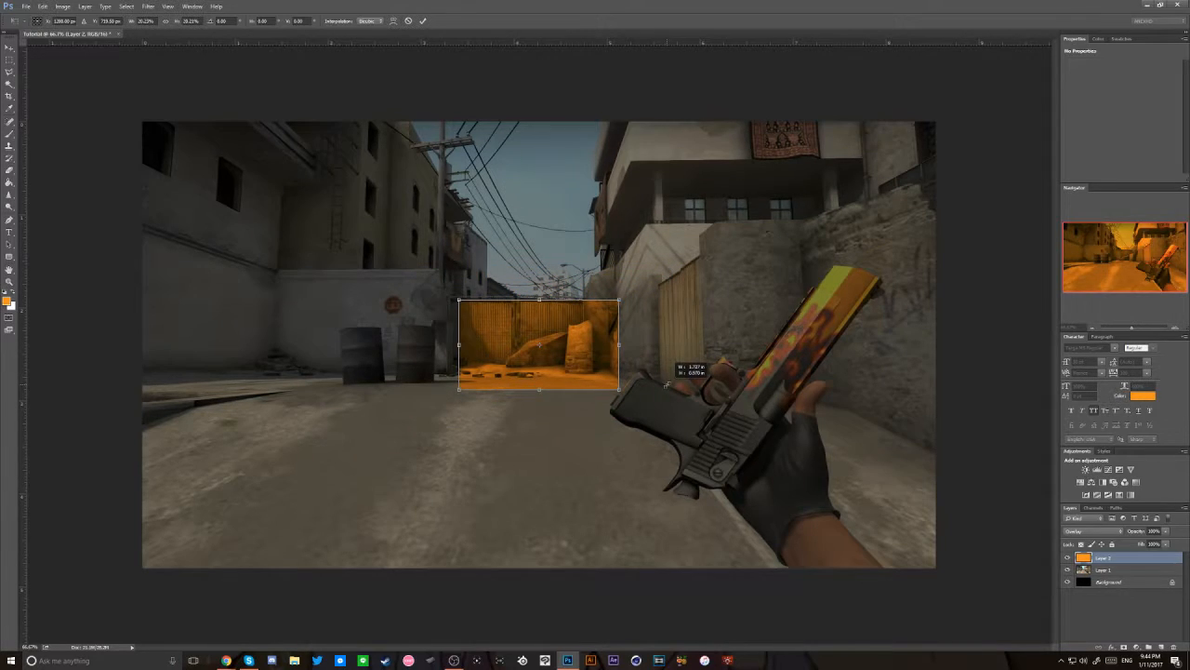
left_click_drag(579, 372, 264, 329)
left_click_drag(305, 262, 297, 264)
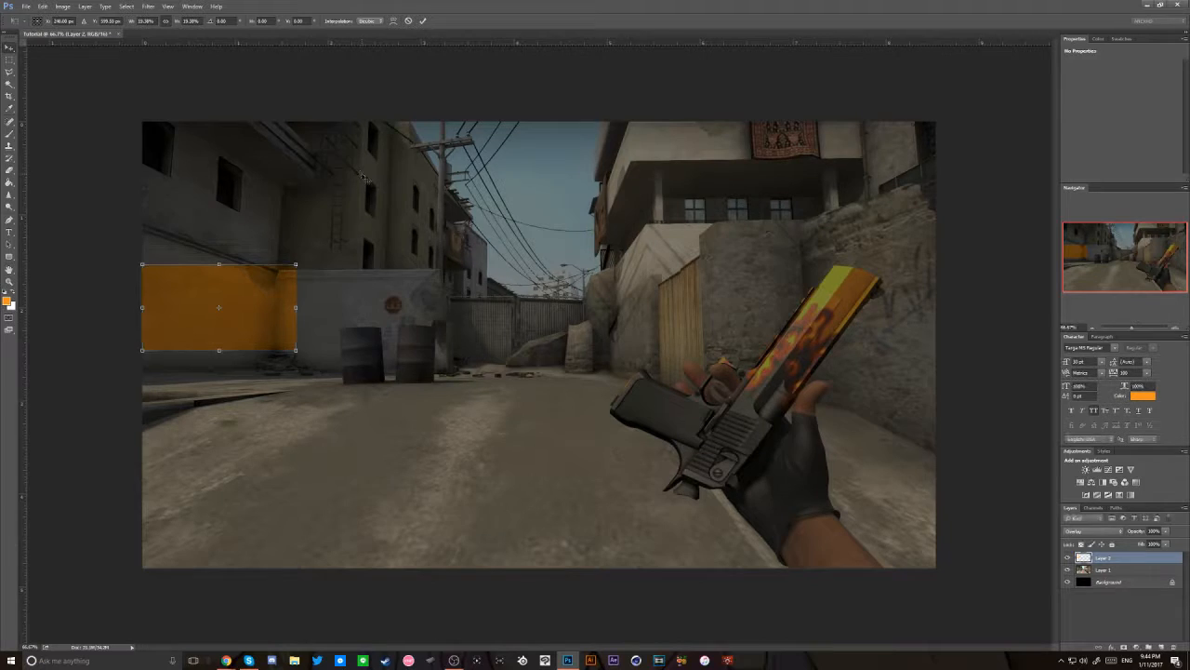
key("Return")
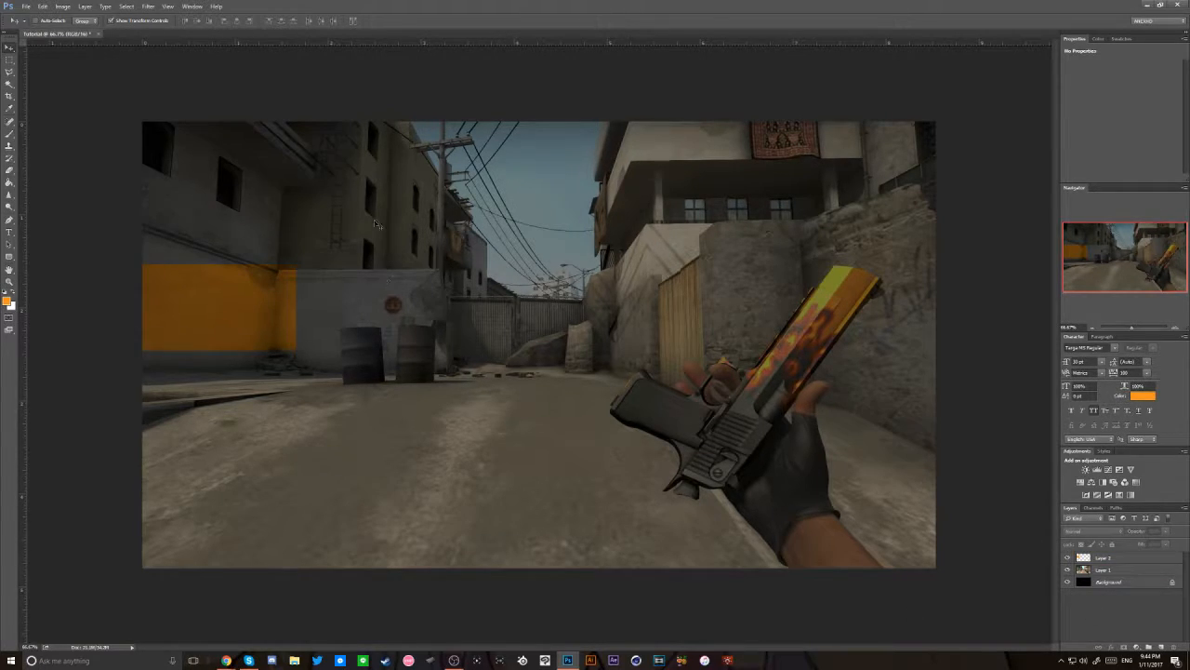
- Add a new layer above the orange rectangle's layer and load the rectangle's outline as a selection
left_click(1137, 556)
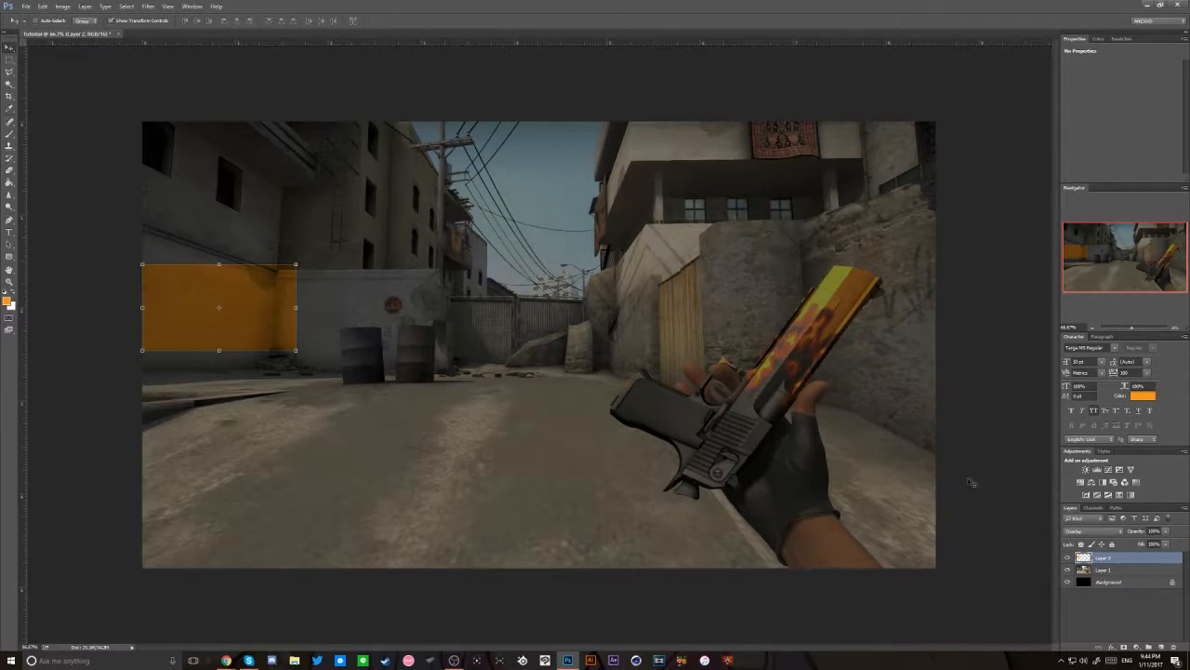
key("ctrl+j")
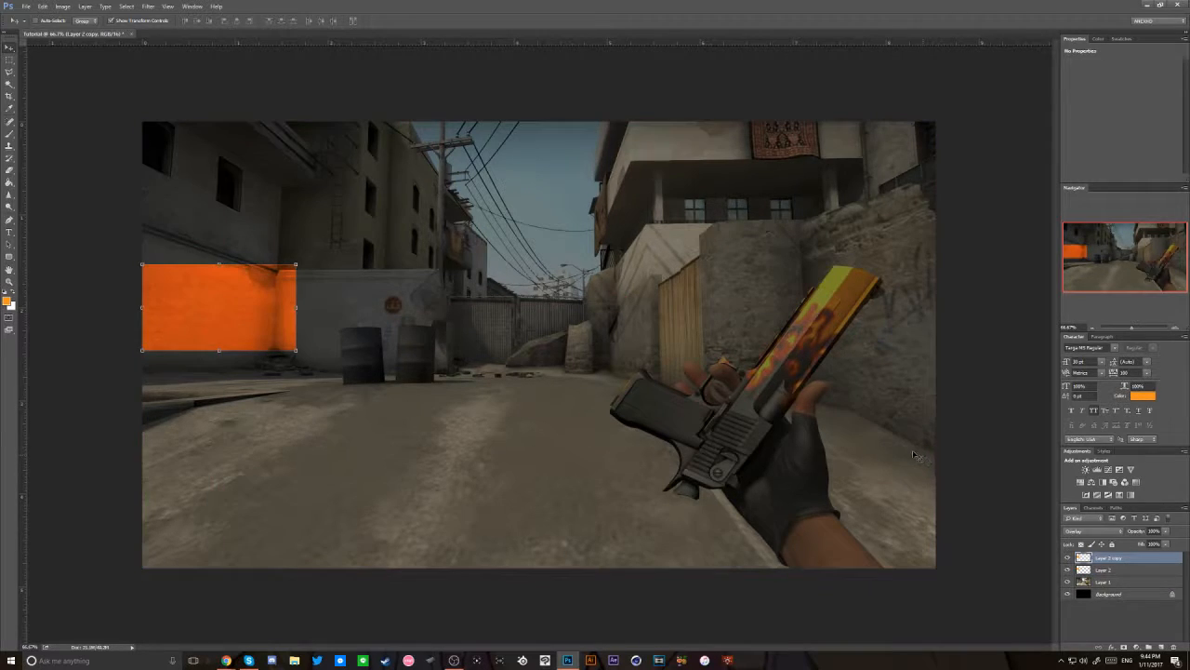
key("ctrl+z")
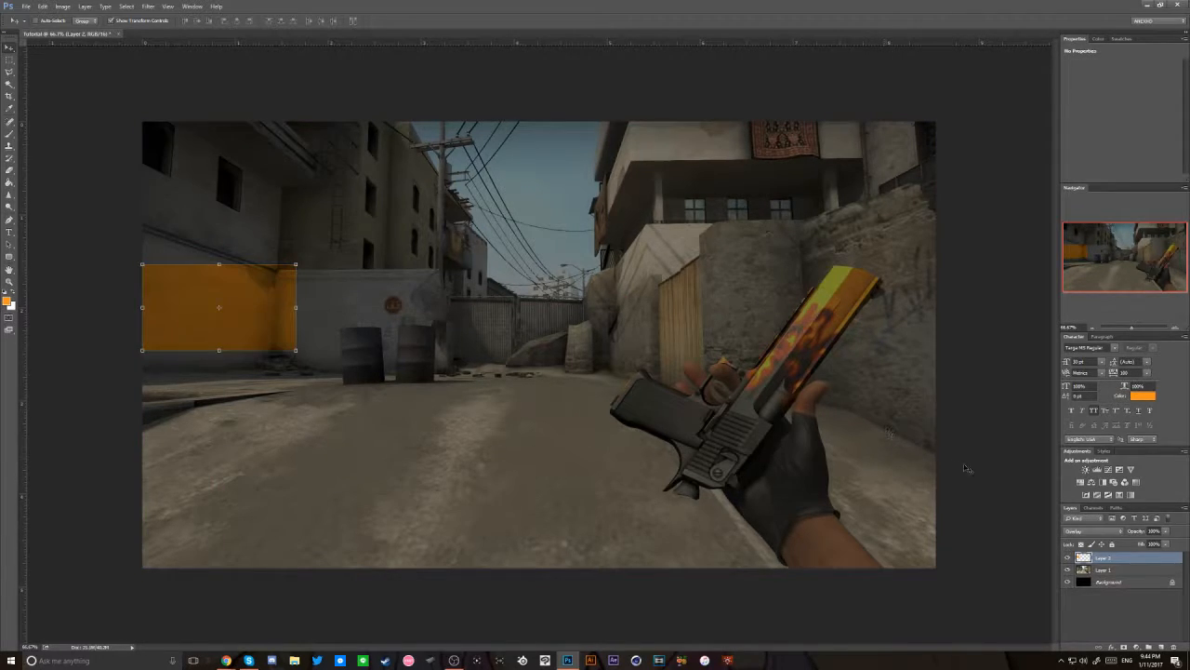
left_click(1162, 648)
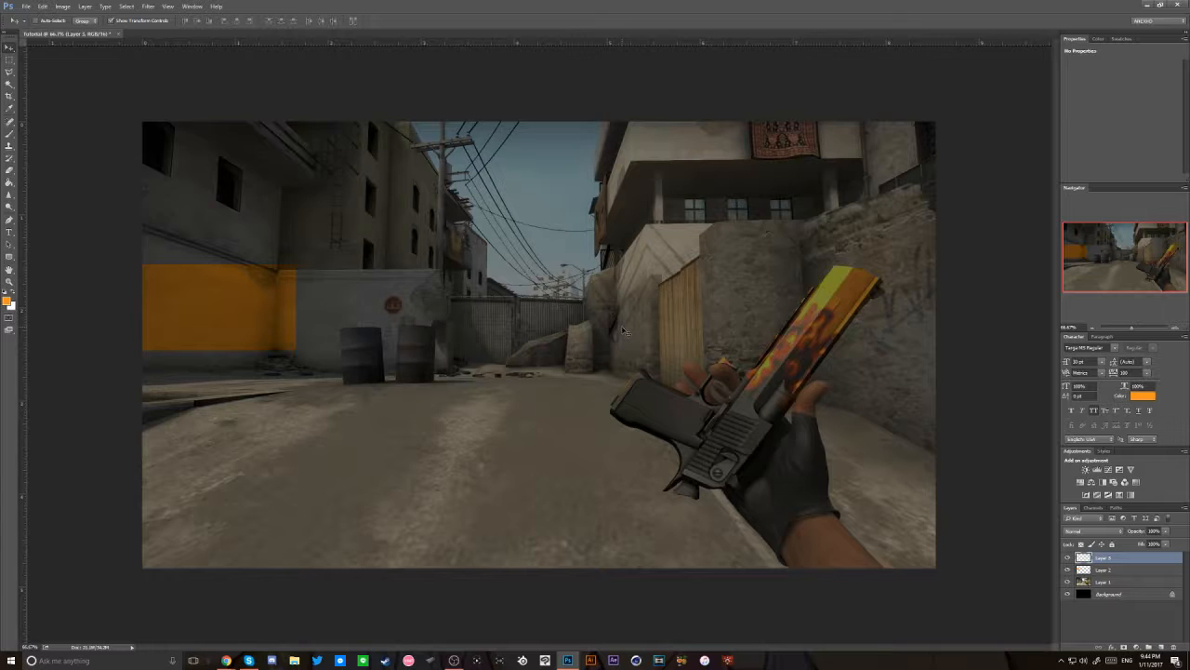
key("ctrl+plus")
left_click_drag(502, 646, 404, 645)
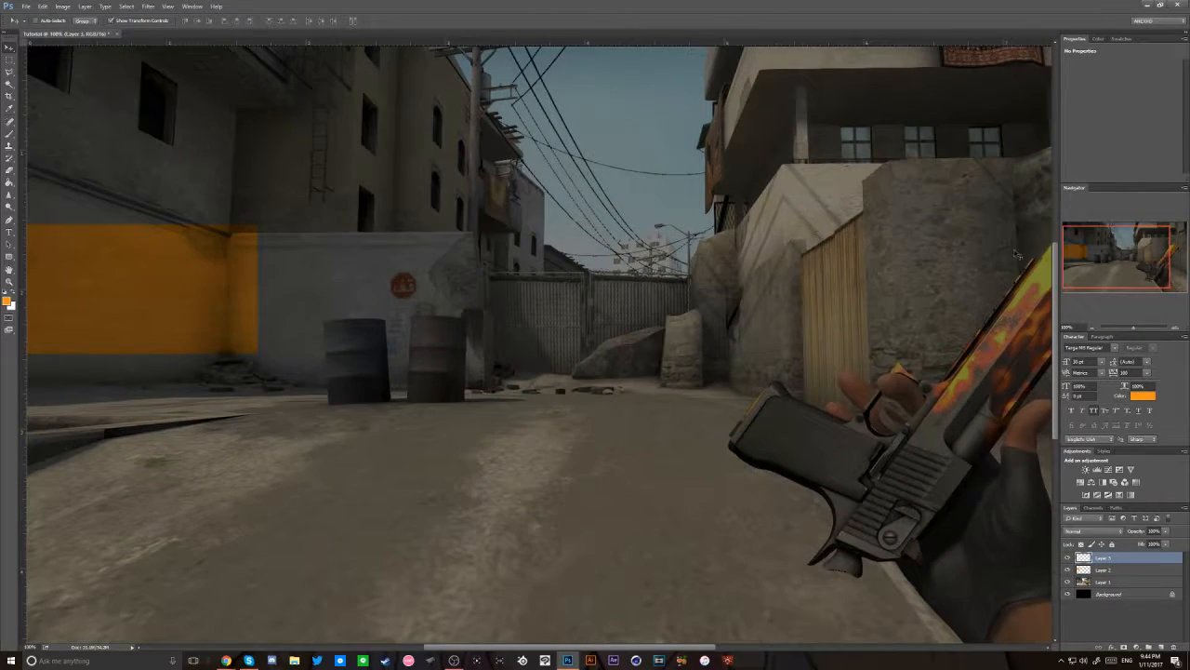
left_click_drag(507, 648, 411, 648)
scroll(493, 425, "up", 4)
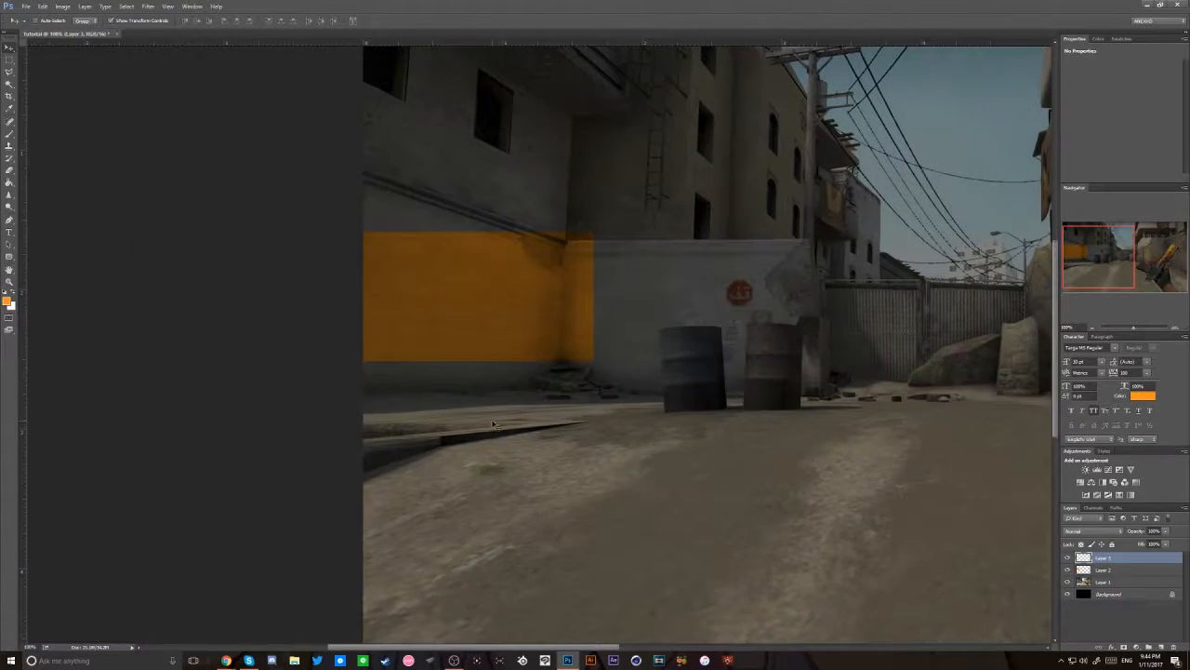
scroll(493, 425, "up", 3)
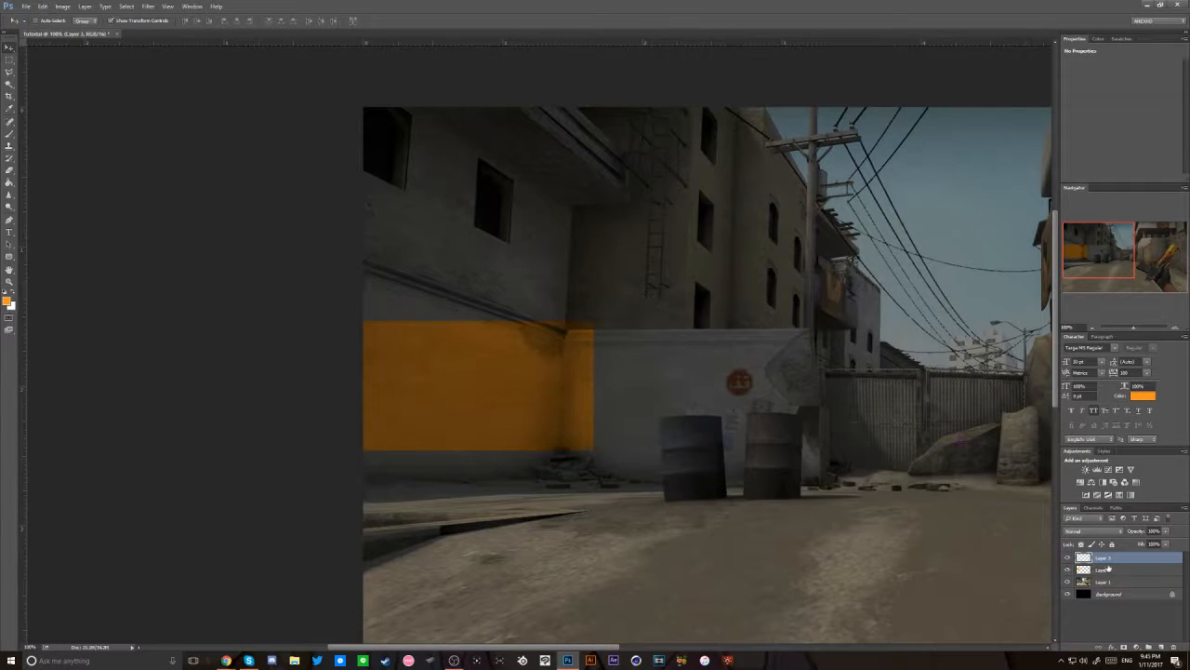
left_click(1087, 571, "ctrl")
left_click(6, 61)
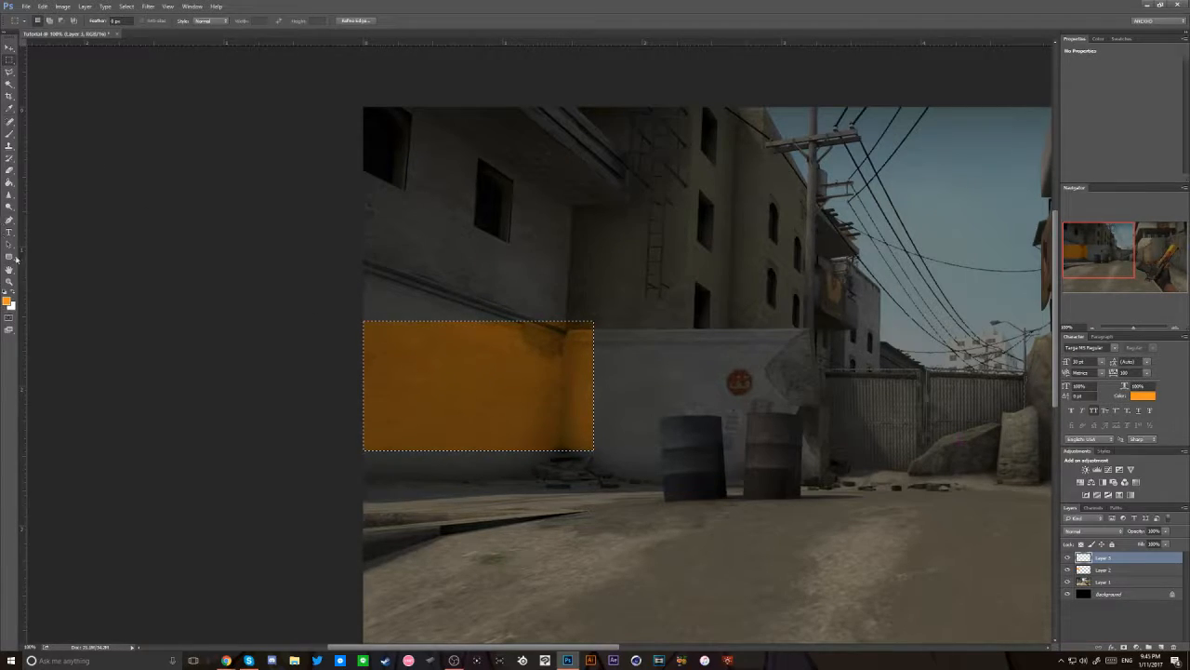
- Set the foreground color to white (ffffff), fill the selection with it on the new layer, and deselect
left_click(7, 301)
type("ffffff")
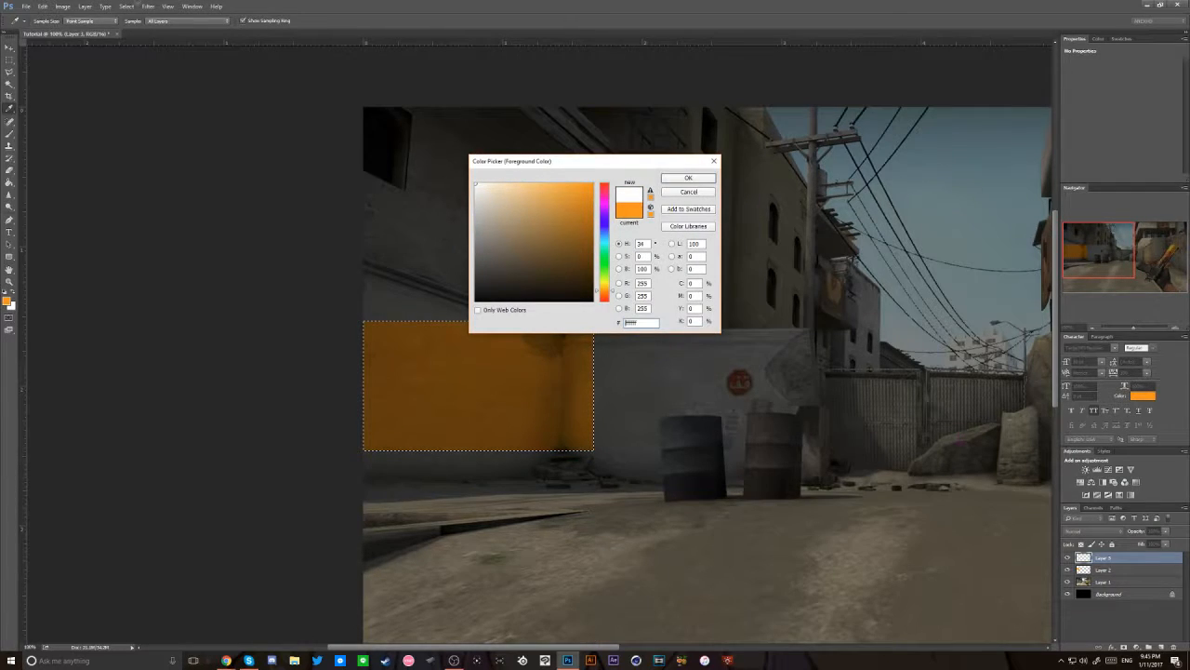
key("Return")
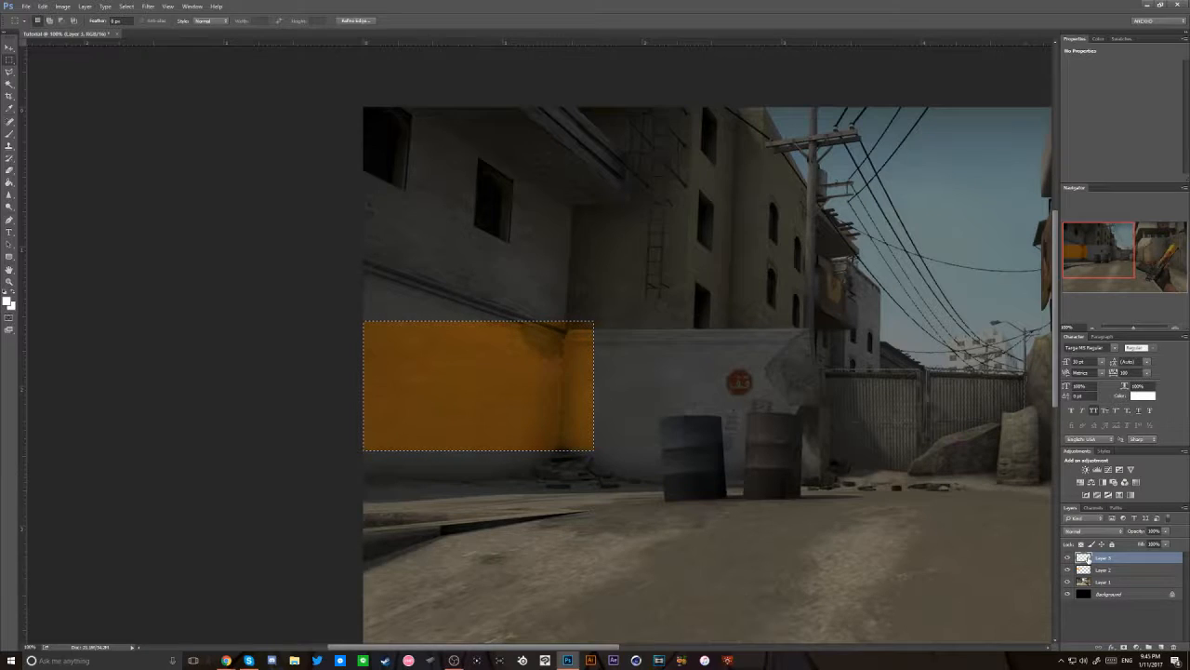
right_click(675, 346)
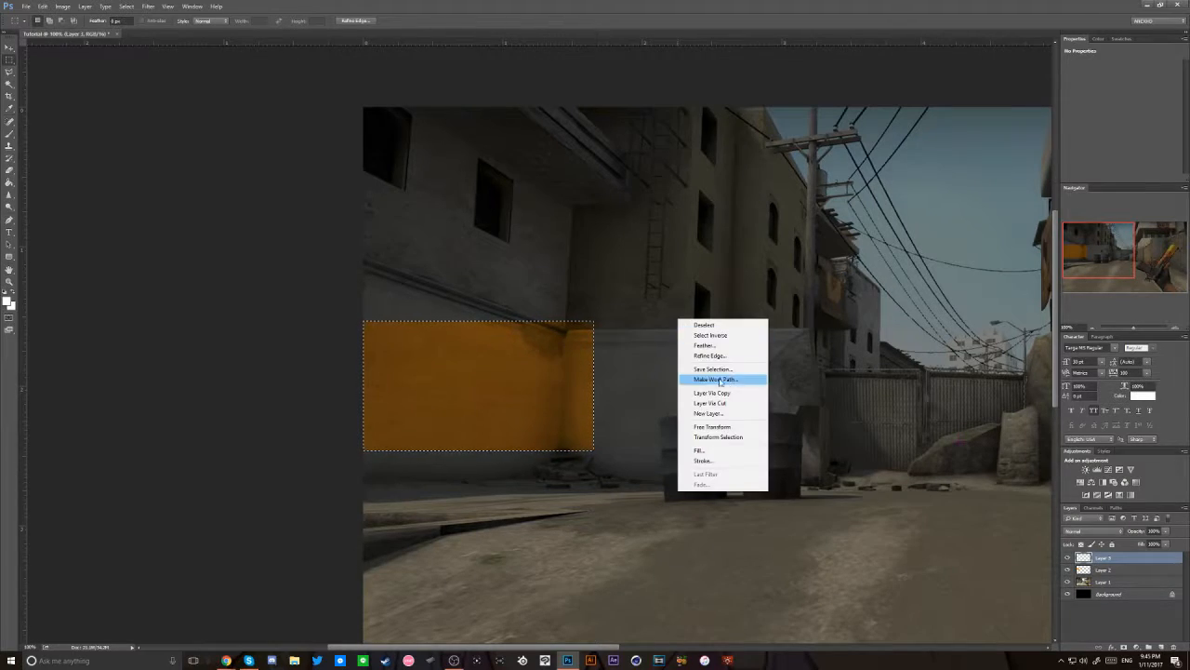
left_click(708, 456)
key("Return")
key("m")
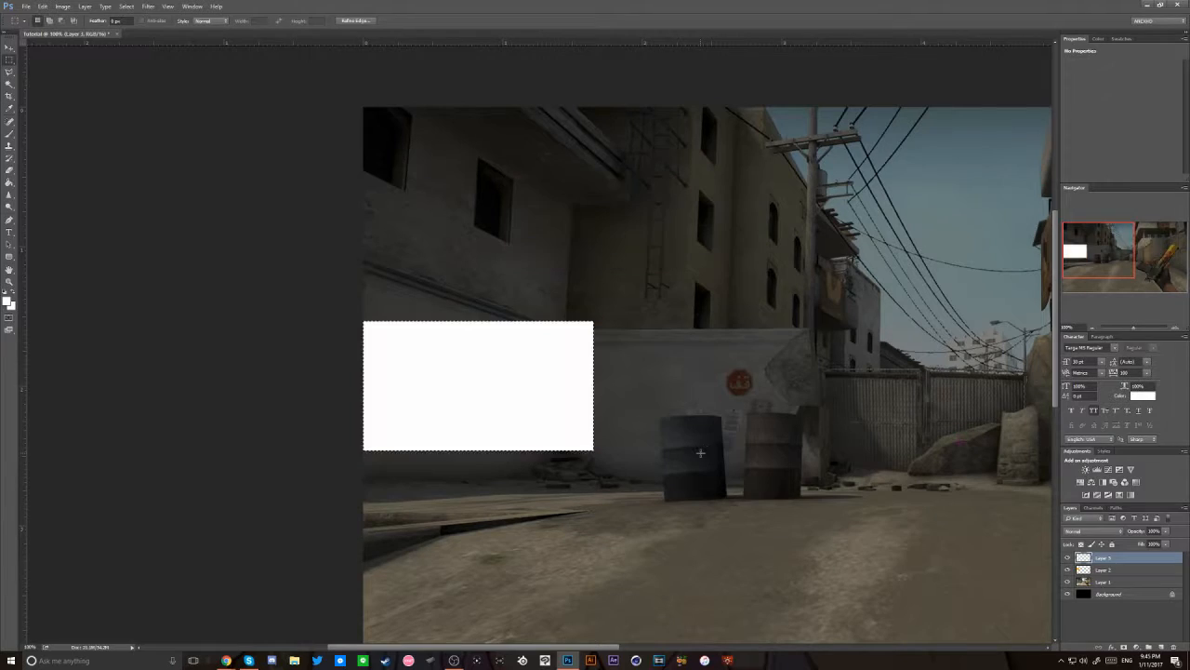
key("ctrl+d")
- Place the white rectangle's layer below the orange one and enlarge the white rectangle from its center to about 108%
left_click(1103, 569)
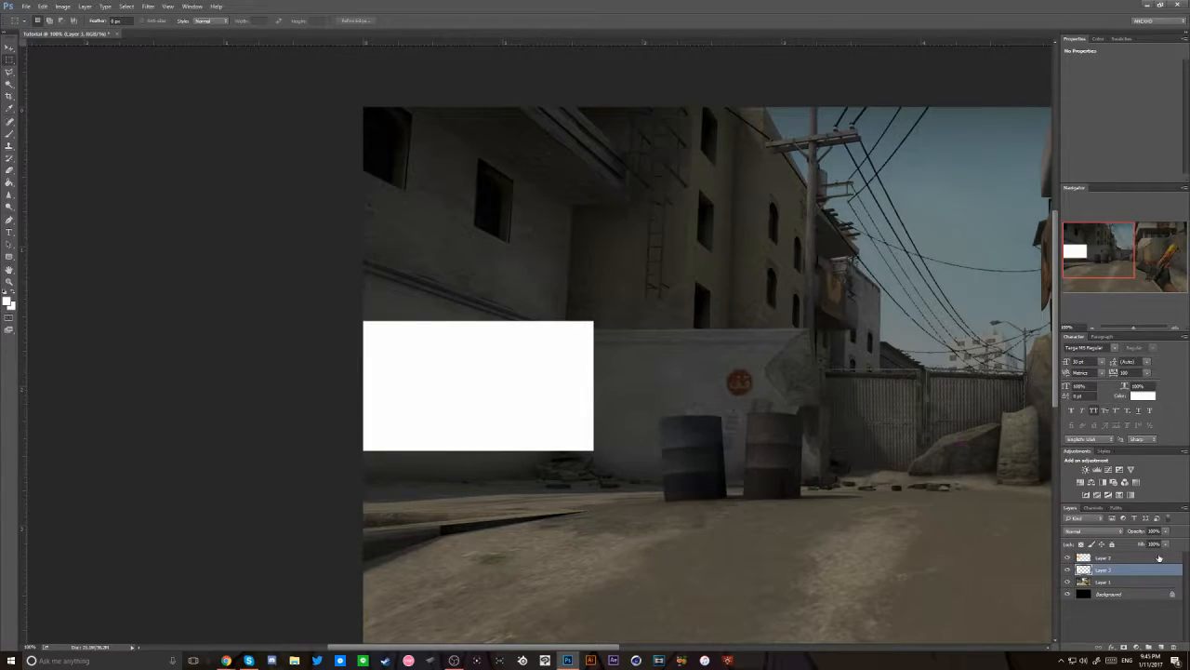
left_click(10, 48)
left_click(593, 451)
left_click_drag(593, 451, 603, 455)
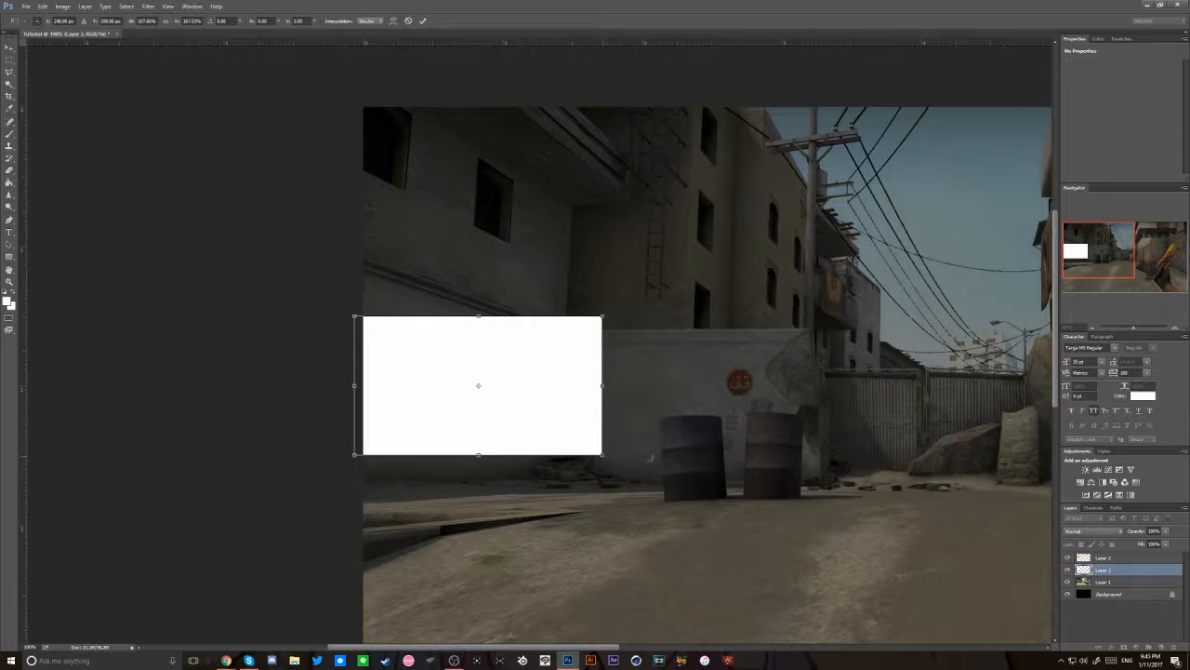
key("Return")
left_click(1084, 558, "ctrl")
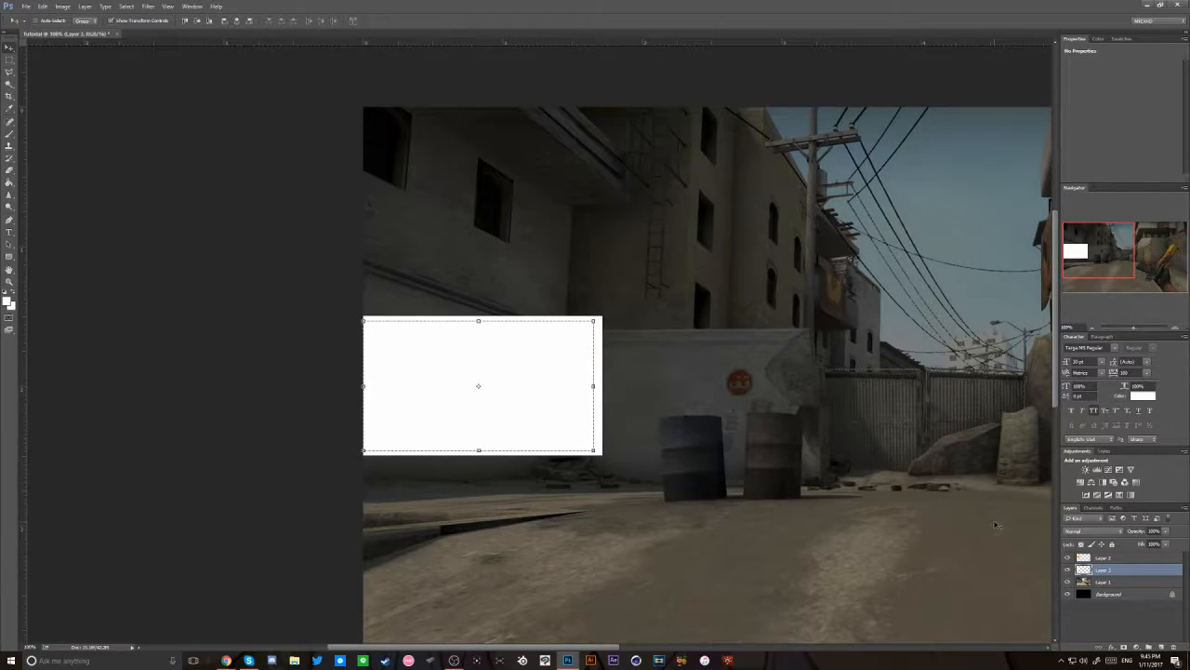
key("ctrl+d")
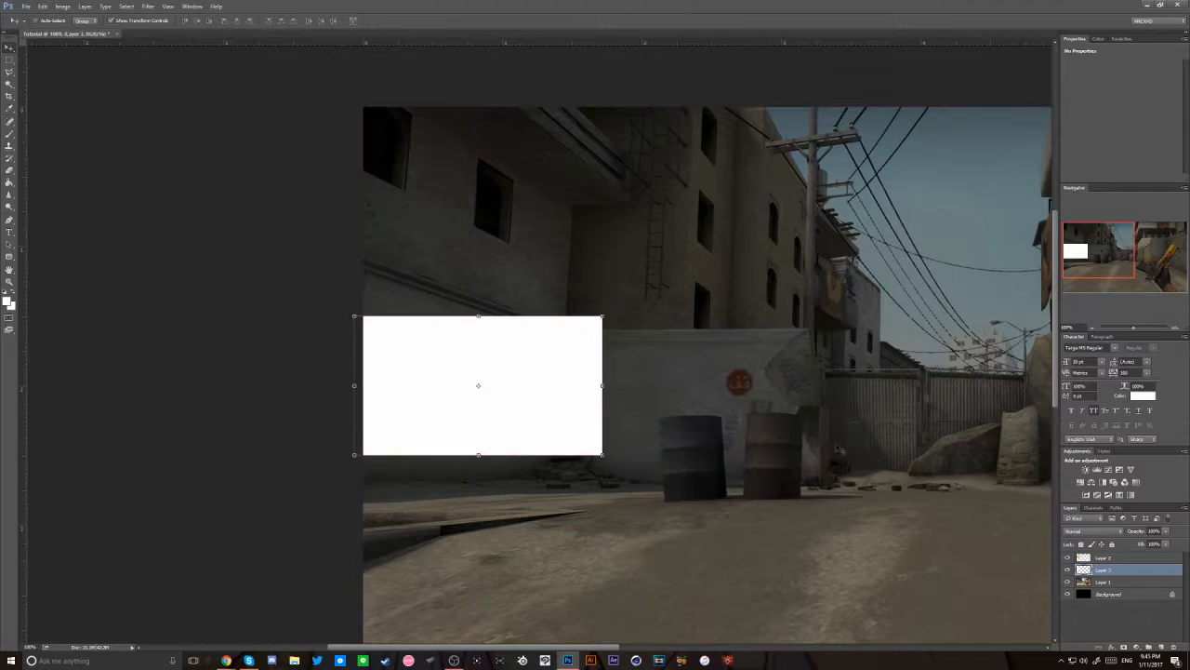
left_click_drag(602, 457, 618, 458)
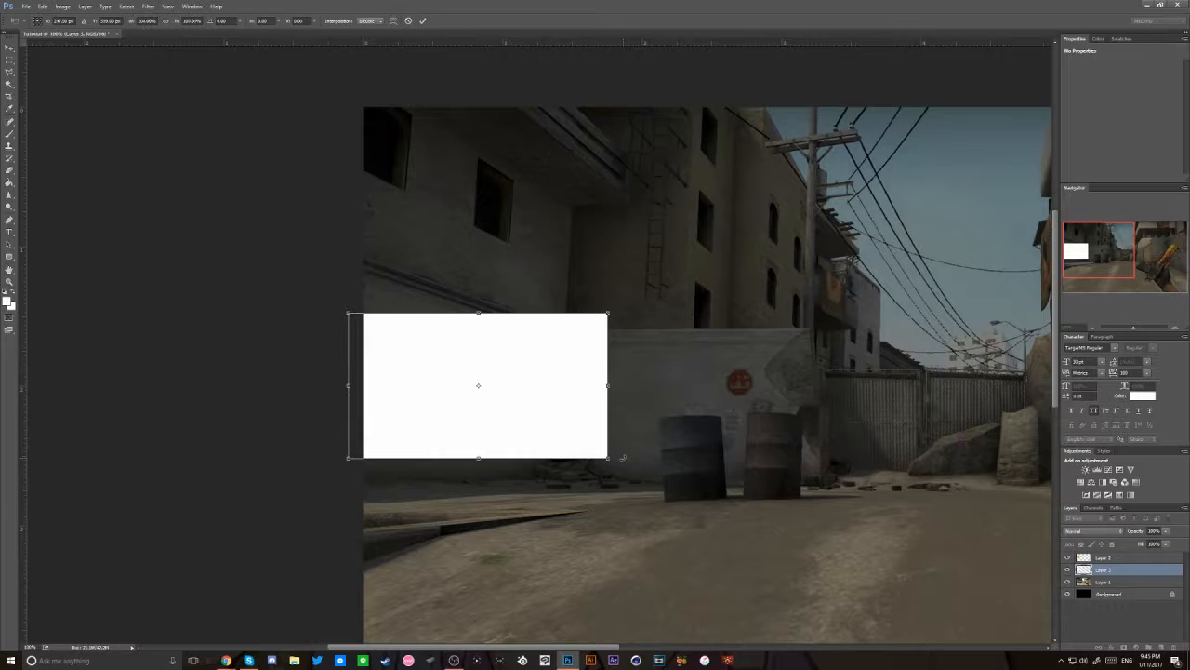
key("Escape")
- Set the blend mode of the orange rectangle's layer, Layer 2, to Normal
left_click(1101, 557)
left_click(1154, 531)
left_click(1102, 531)
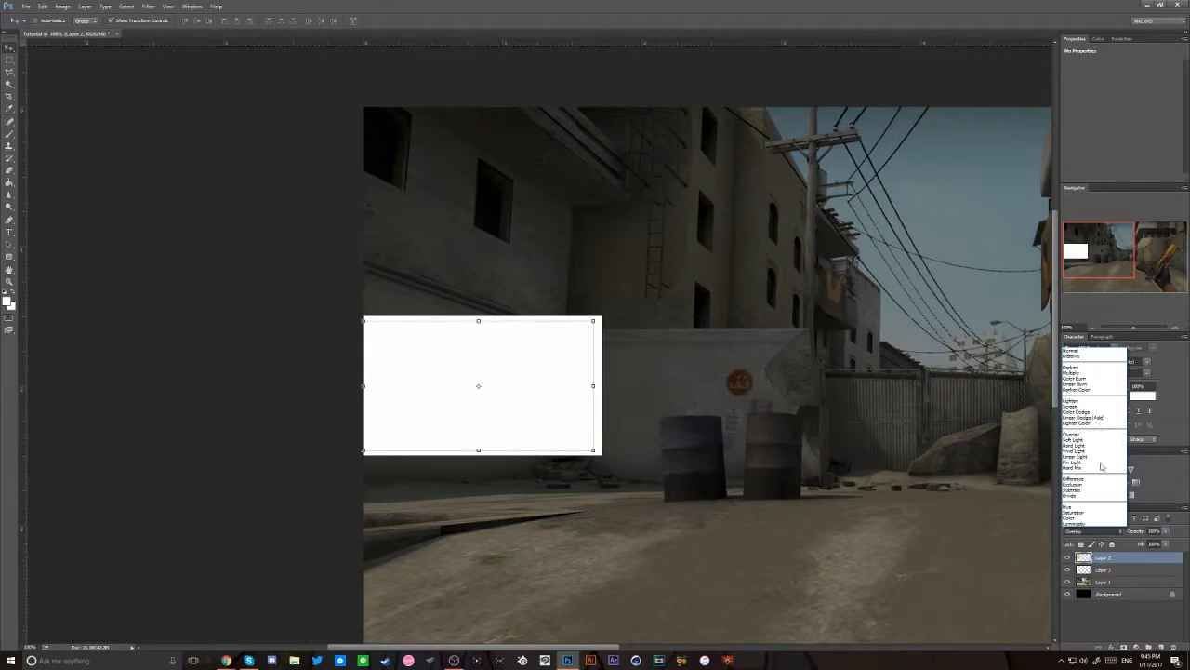
left_click(1079, 352)
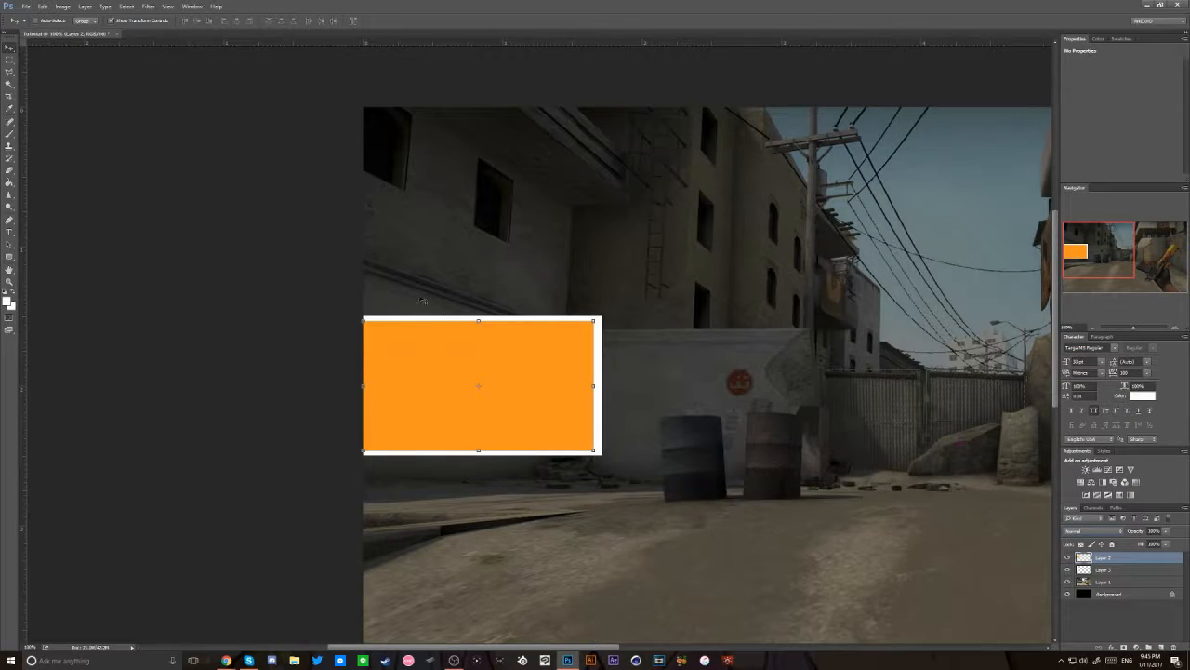
- Nudge the white rectangle left to even out its border, and shift both rectangles right until the border shows along the canvas's left edge
left_click_drag(1102, 560, 1103, 574)
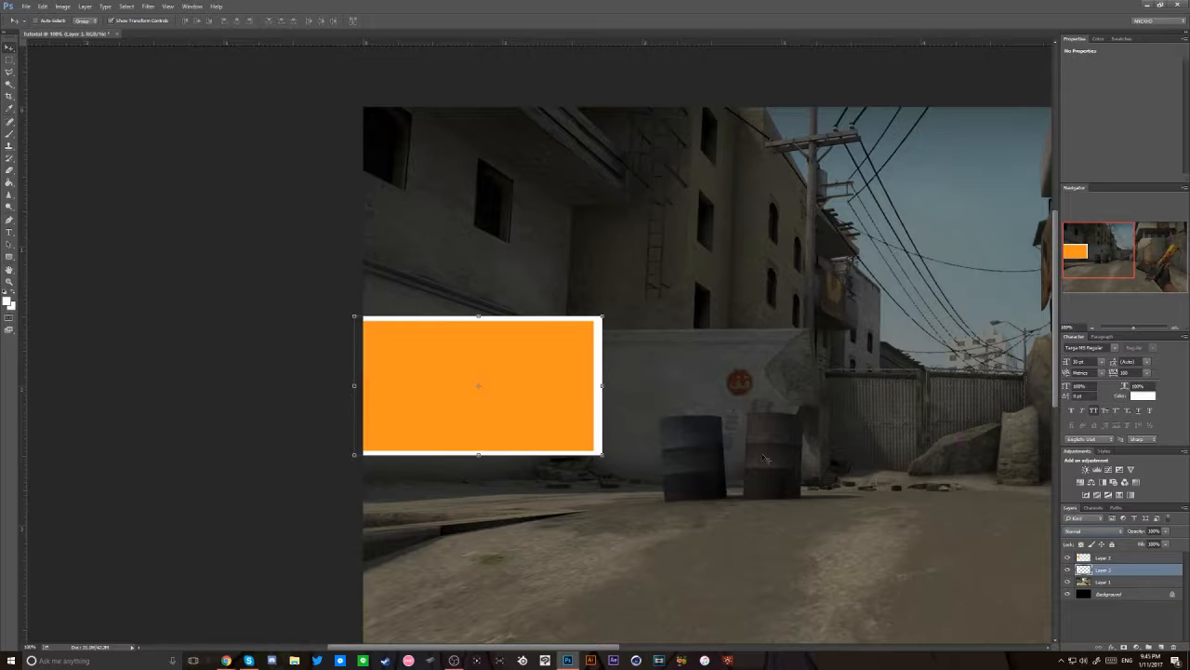
left_click_drag(571, 374, 575, 373)
key("ctrl+z")
key("Left")
key("Left")
key("Left")
key("Left")
key("Left")
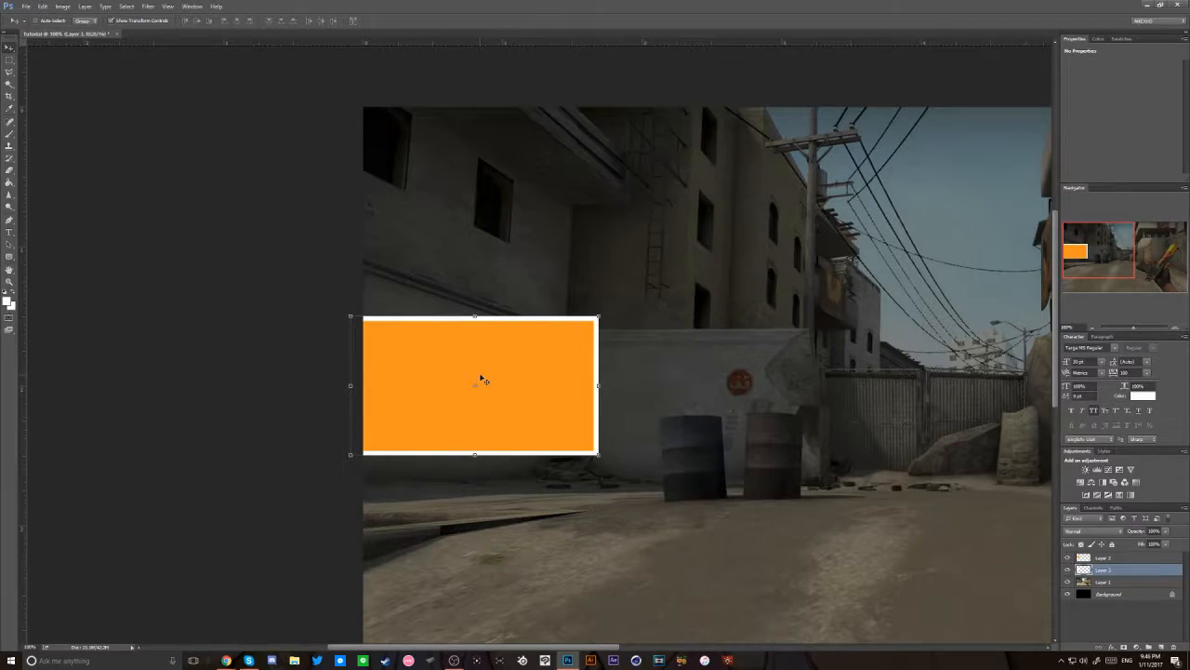
left_click(1116, 557, "shift")
left_click_drag(564, 412, 567, 413)
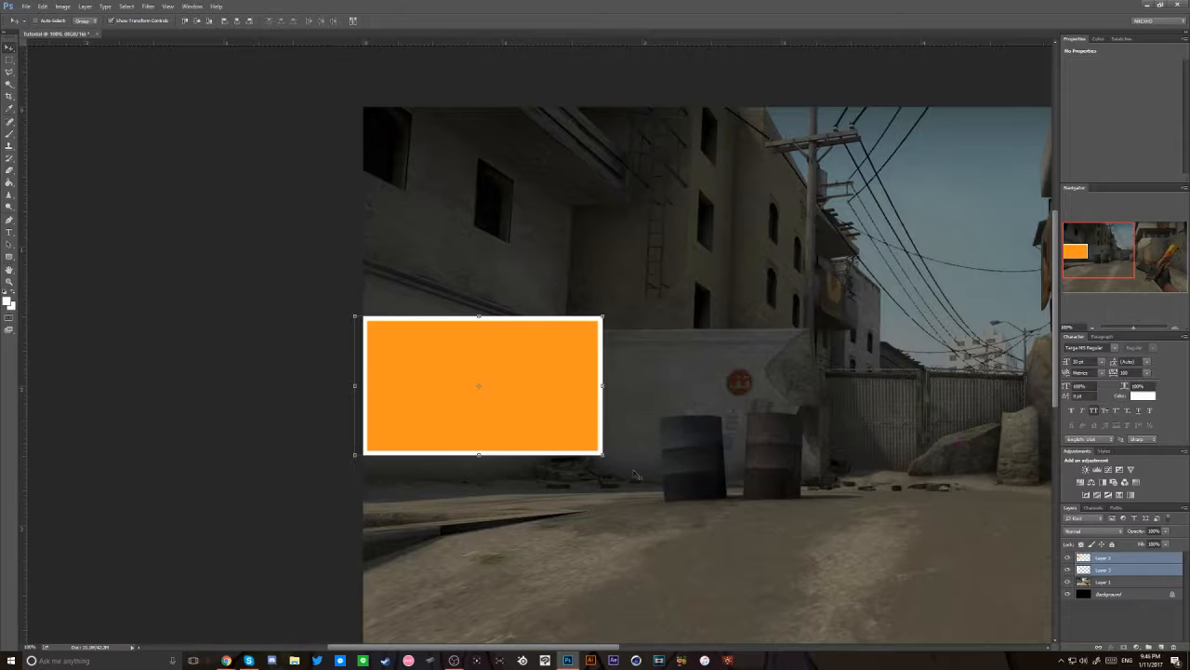
- Cut the orange rectangle's shape out of the white rectangle to leave a frame, and hide the orange layer
left_click(1105, 571)
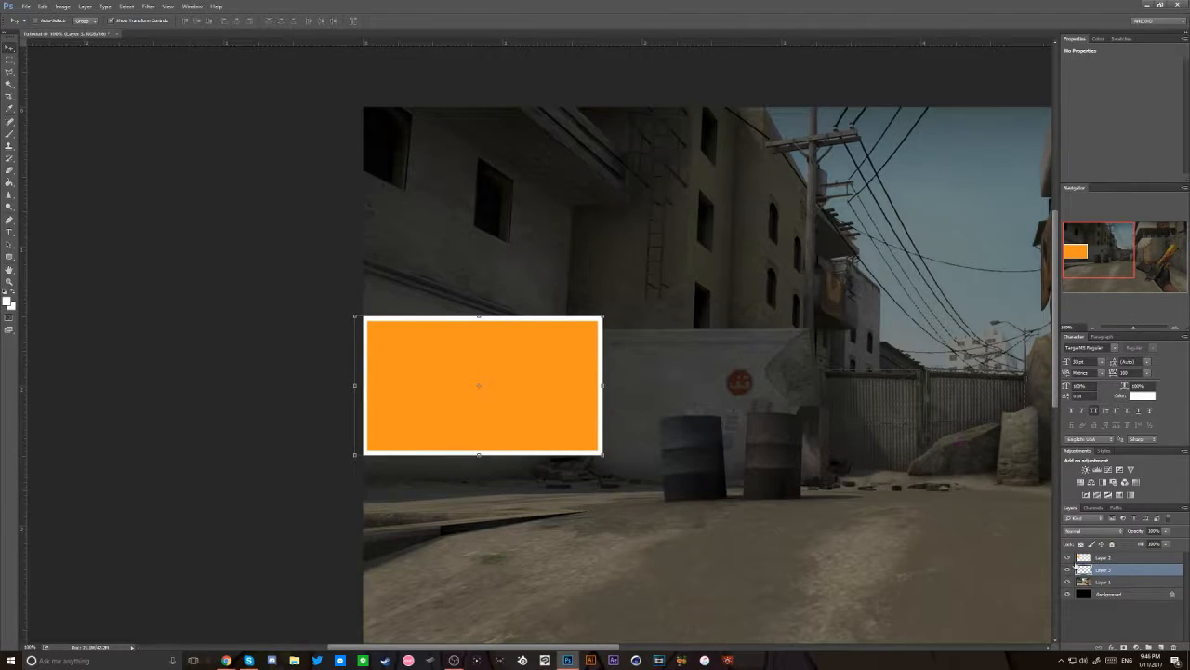
left_click(1082, 560, "ctrl")
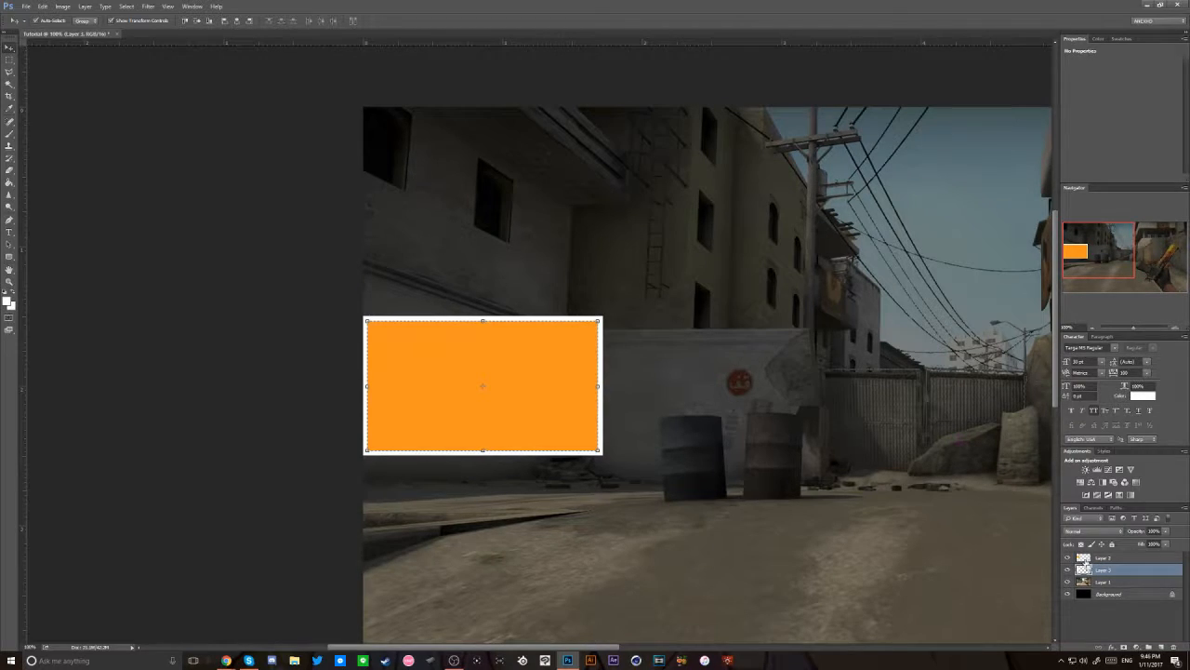
key("ctrl+d")
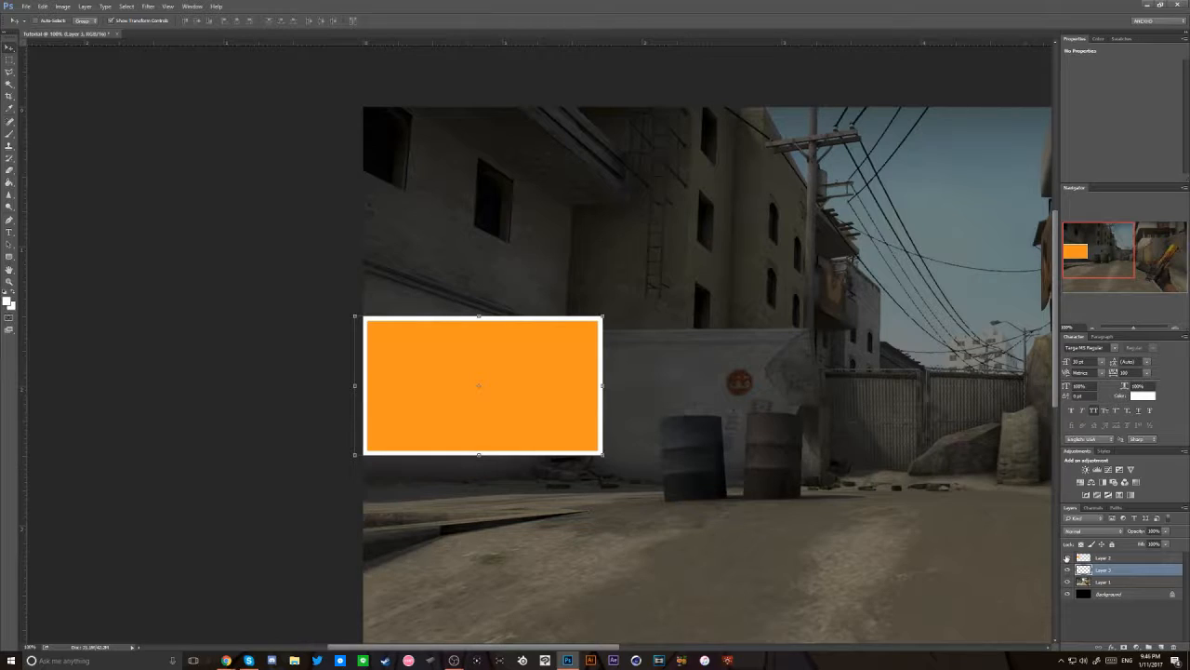
left_click(1068, 558)
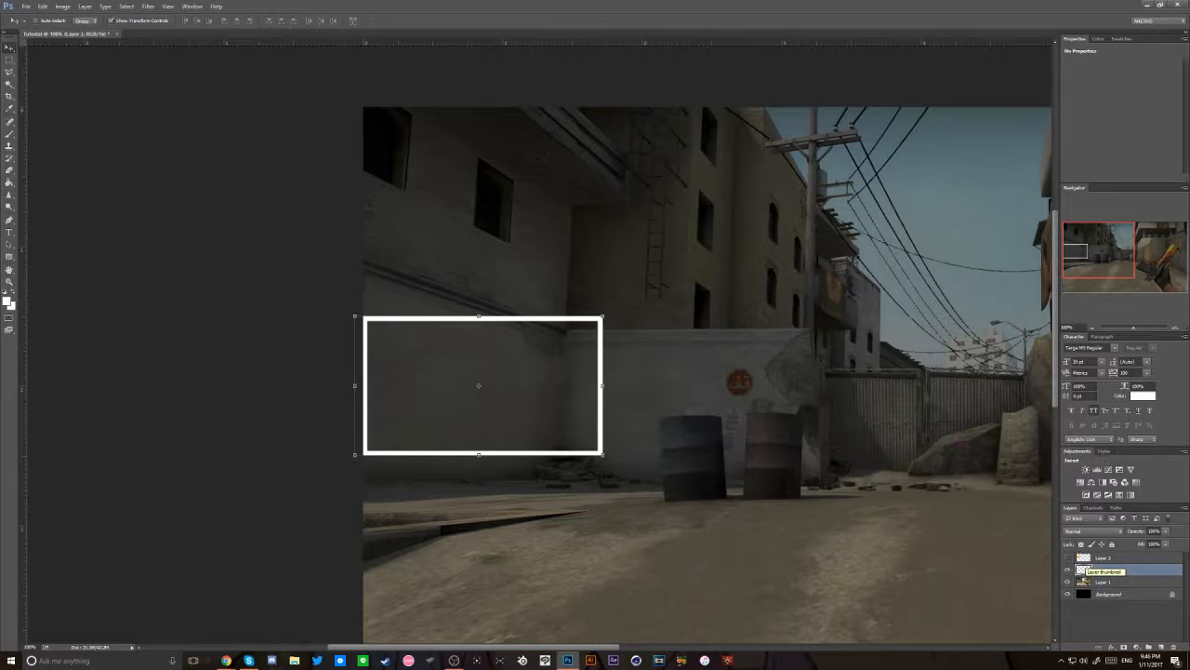
left_click(1101, 559)
left_click(1067, 558)
left_click(1068, 558)
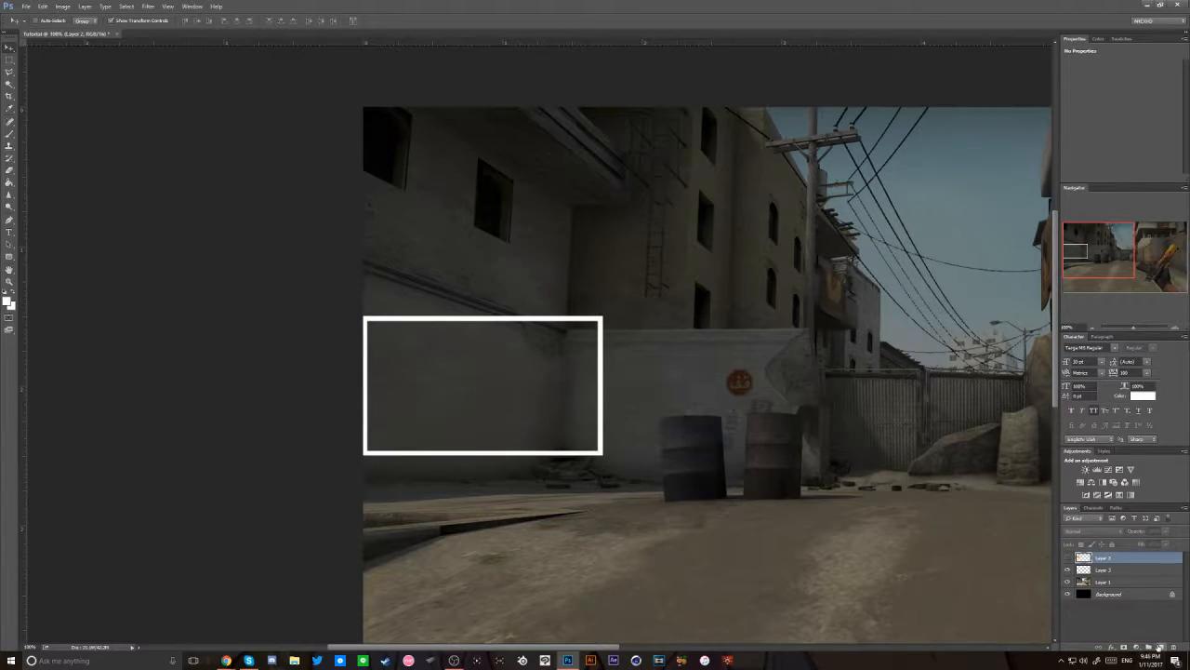
- Add a new layer on top and move the hidden orange layer, Layer 2, below the white frame
left_click(1160, 647)
left_click_drag(1104, 560, 1102, 589)
left_click(1096, 557)
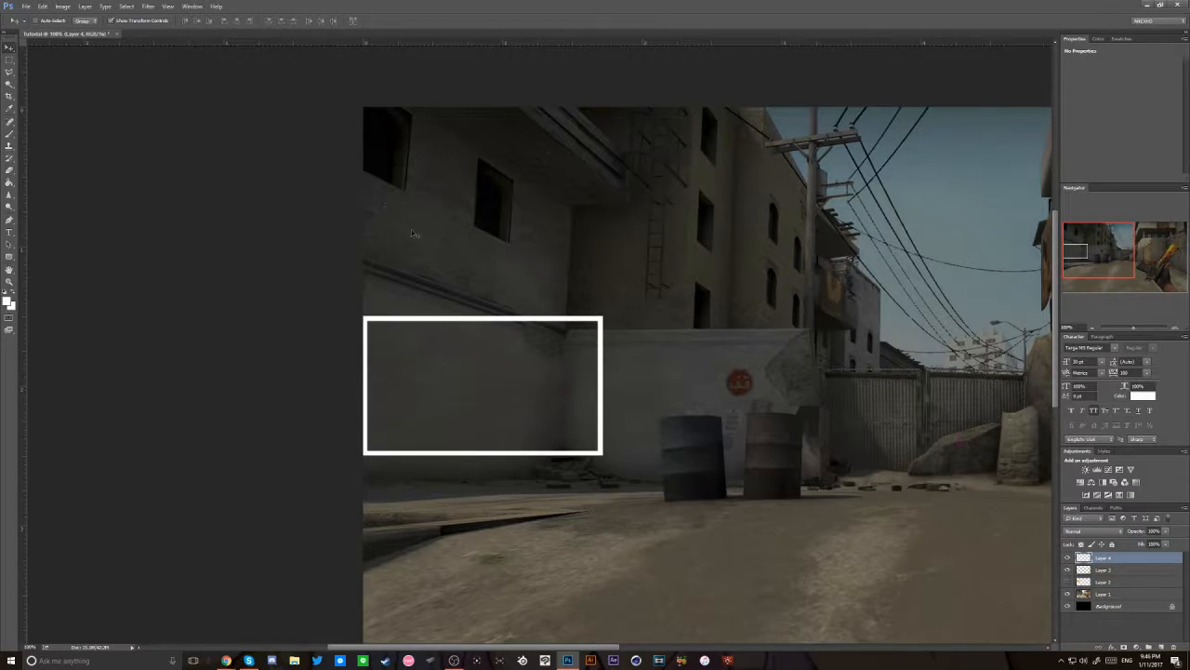
- Set the foreground colour to orange ff9000
left_click(9, 58)
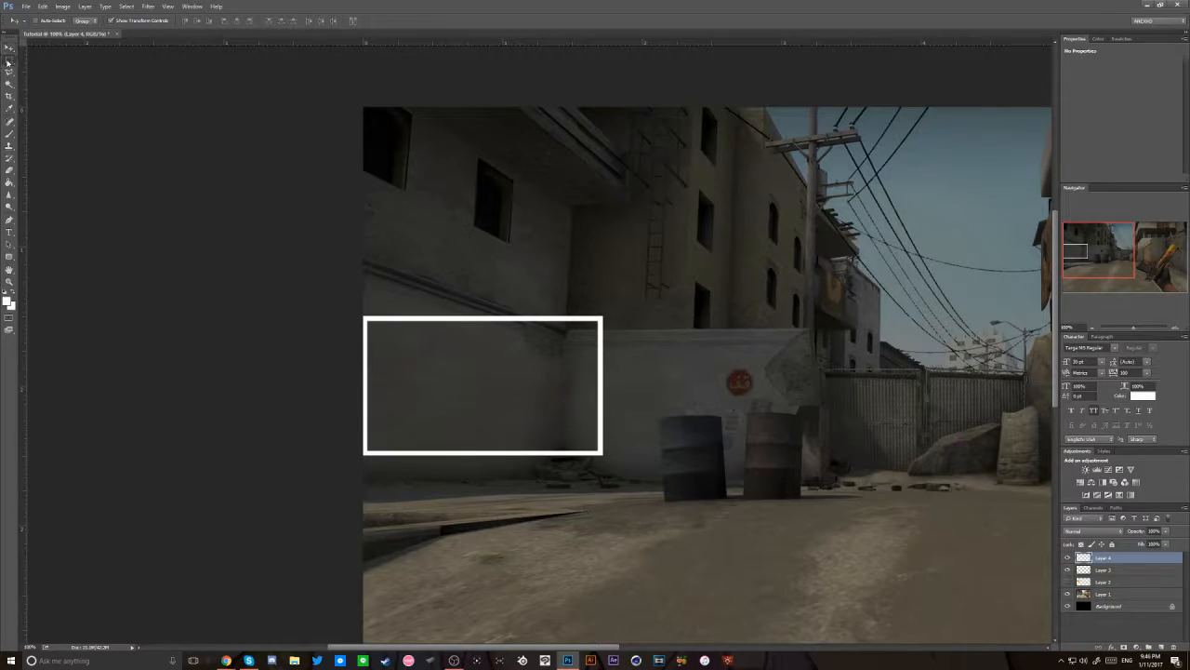
left_click(8, 303)
left_click_drag(557, 212, 694, 53)
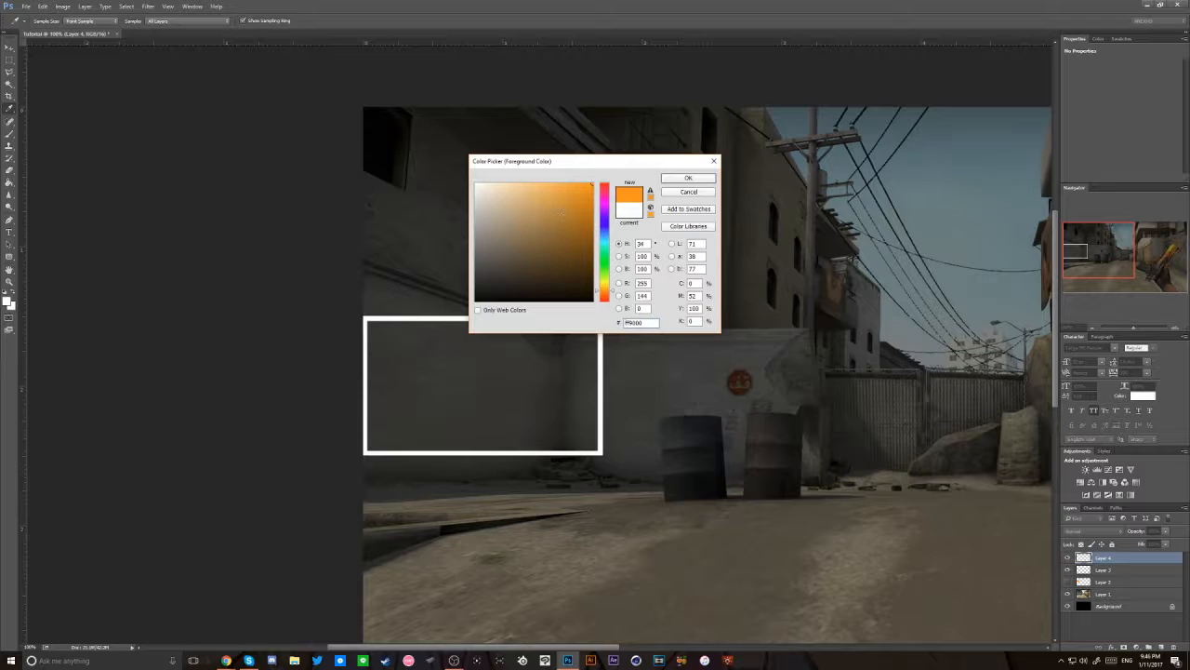
left_click(672, 181)
- Select a wide rectangle above and beyond the frame's upper-right corner and fill it with the orange foreground colour on Layer 4
left_click_drag(526, 203, 840, 219)
right_click(750, 237)
left_click(576, 227)
left_click_drag(577, 227, 810, 305)
right_click(772, 218)
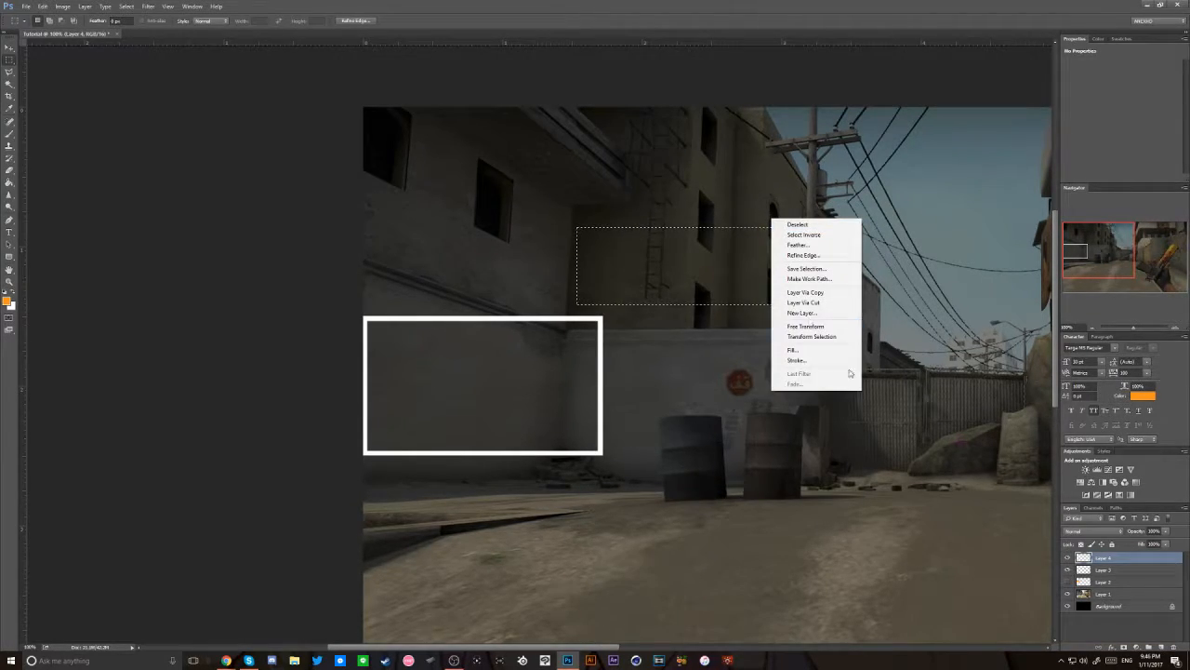
left_click(814, 352)
key("Return")
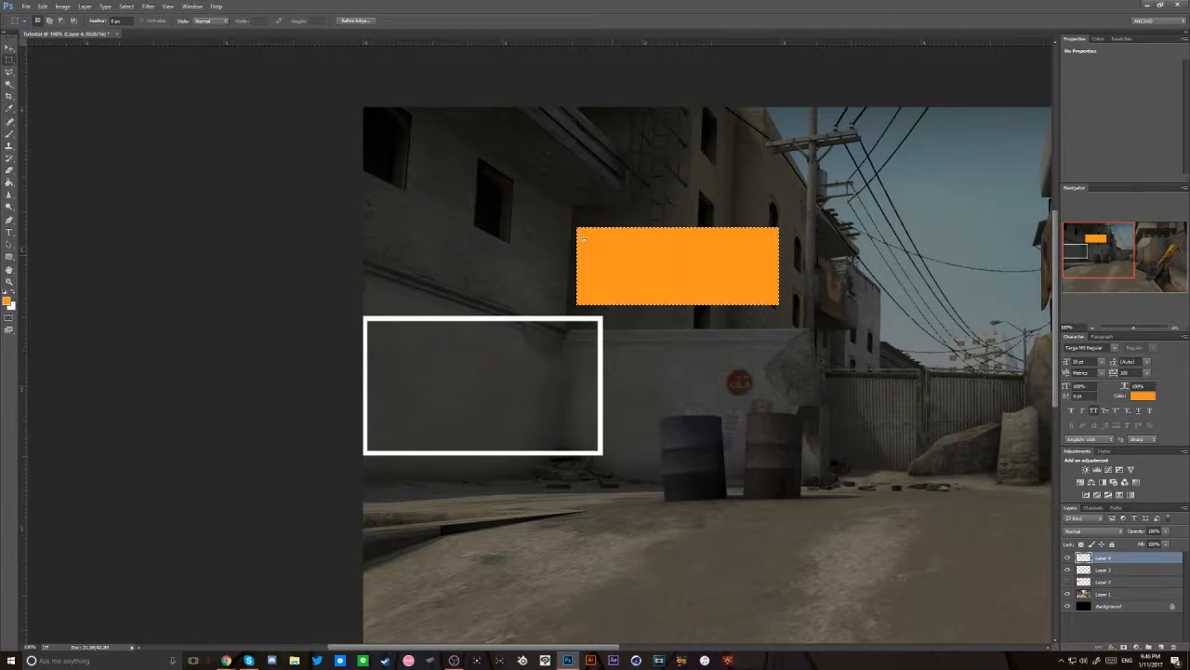
- Move the orange rectangle onto the frame's upper-left corner and scale it into a thin bar covering roughly half the frame's width
key("v")
left_click_drag(705, 260, 510, 278)
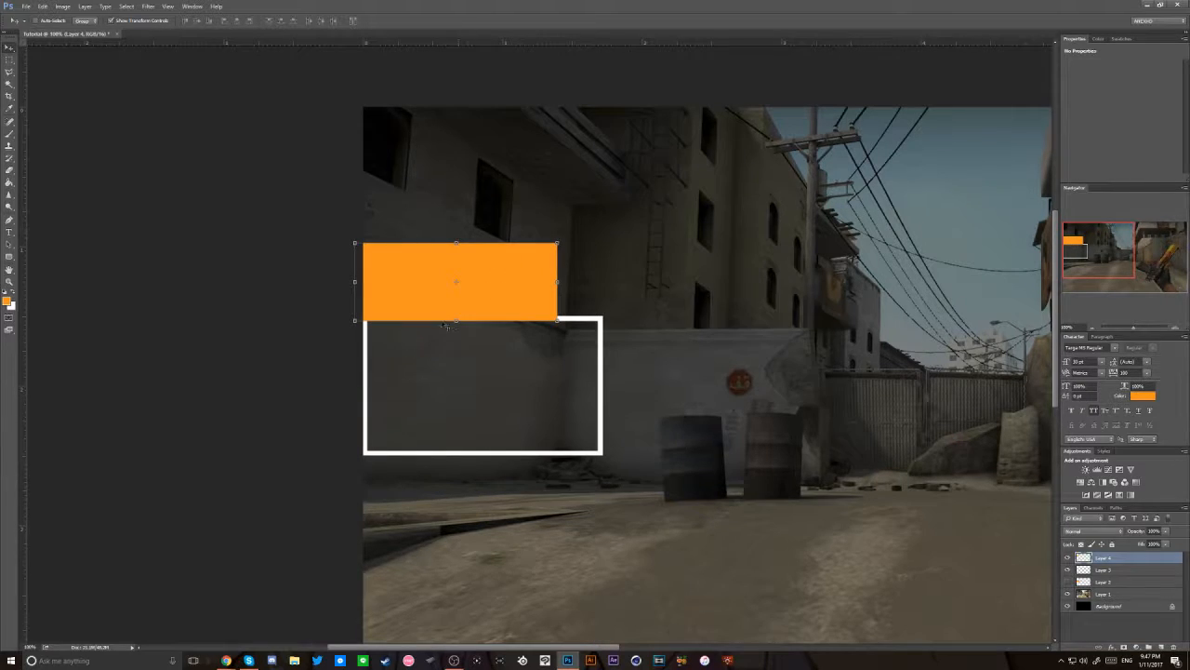
left_click(557, 242)
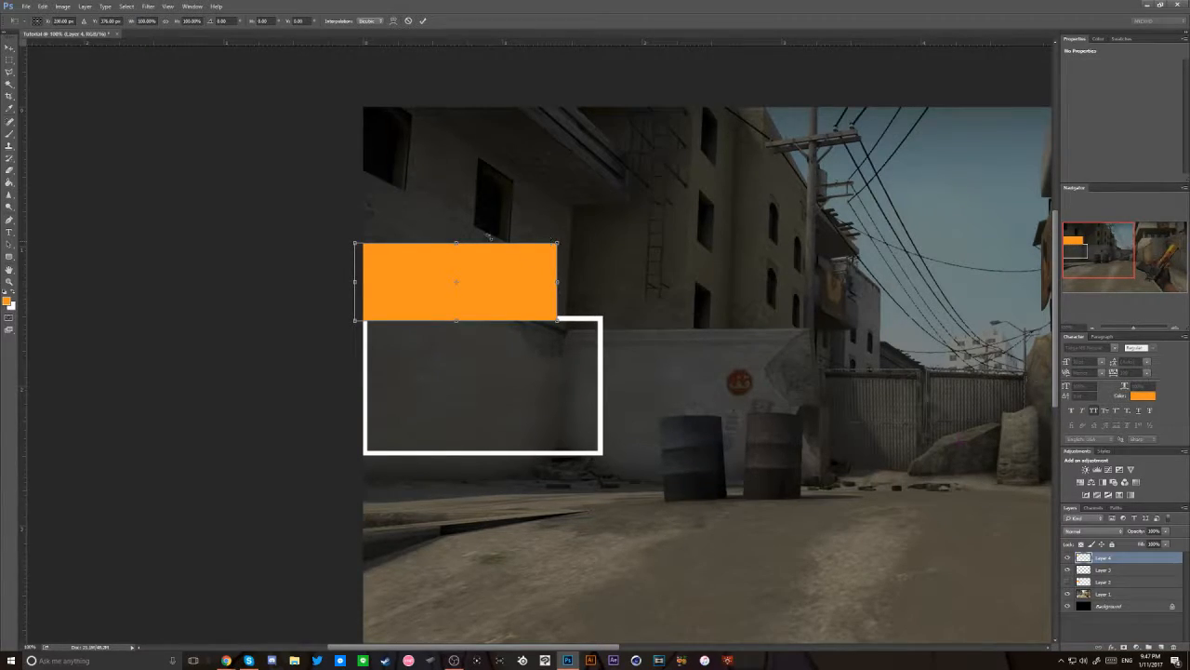
left_click_drag(457, 243, 452, 299)
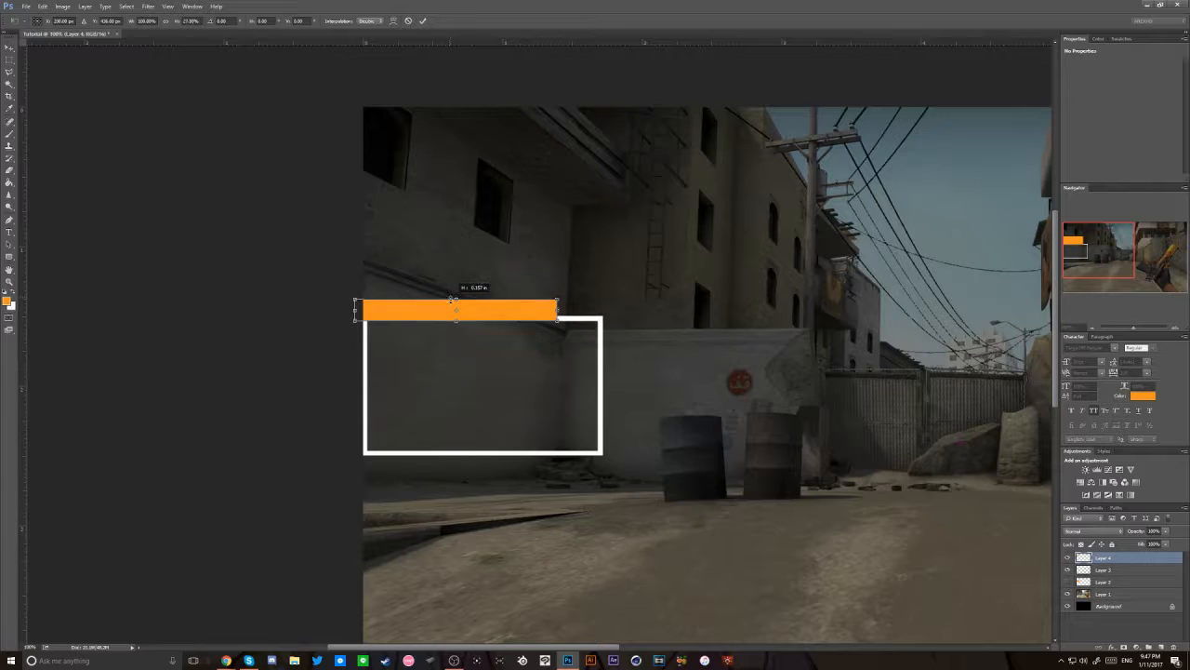
left_click_drag(558, 309, 496, 310)
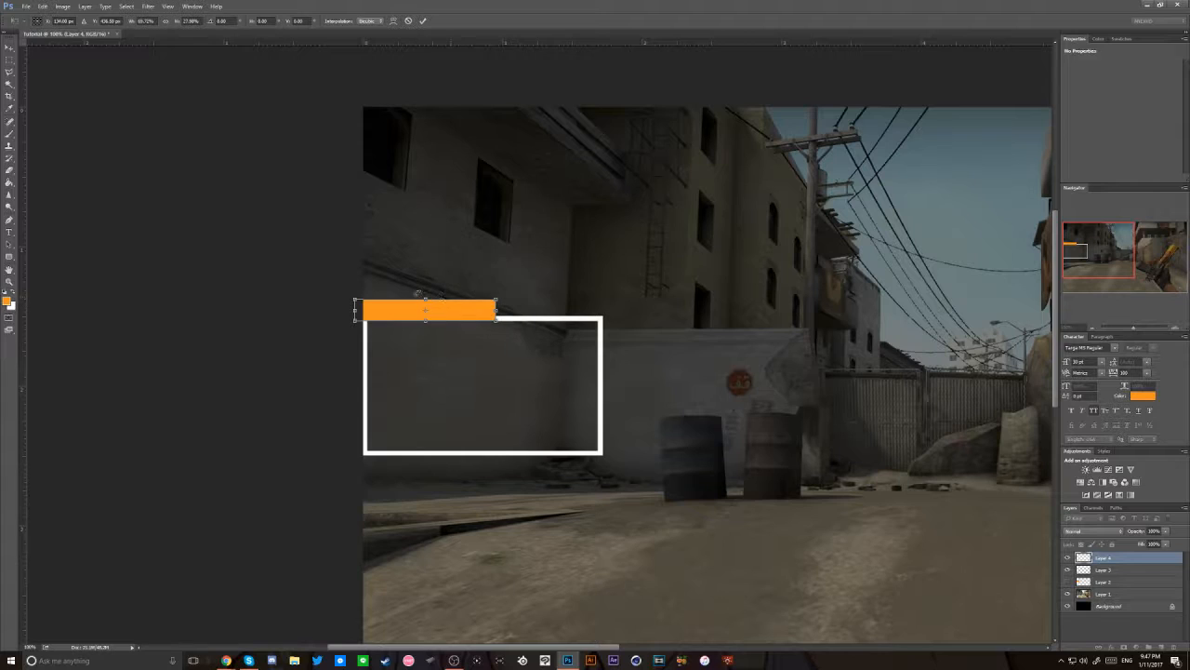
left_click_drag(426, 300, 447, 296)
key("Return")
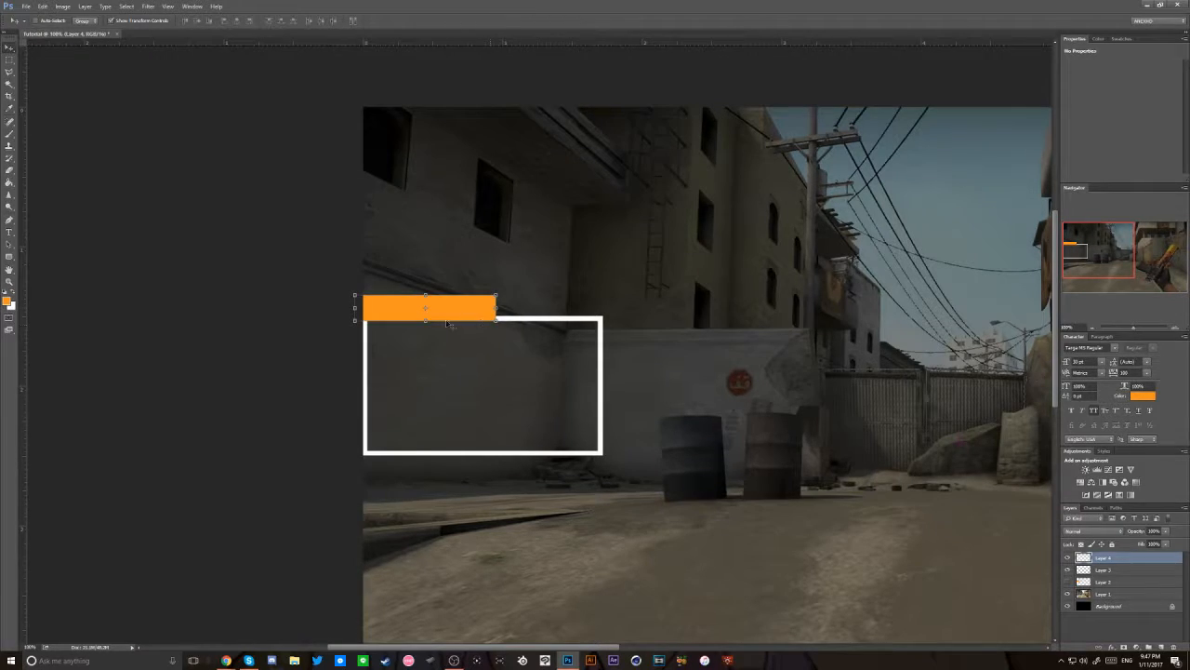
- Draw a closed triangle with a diagonal left side using the Pen tool and turn the path into a selection
key("p")
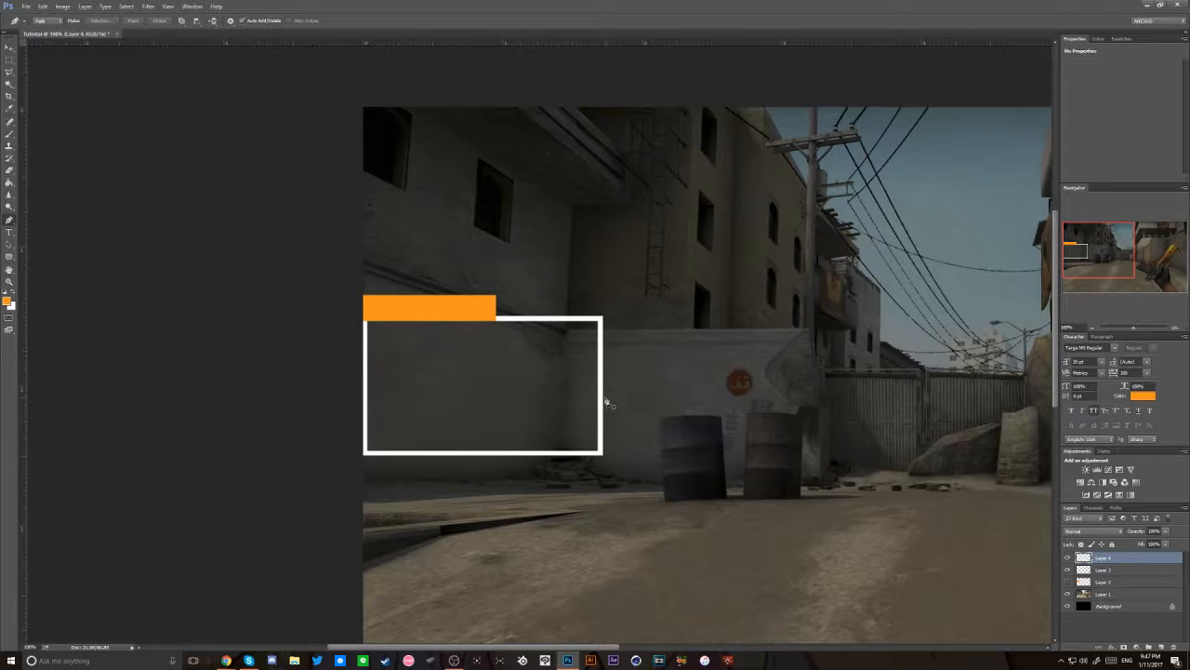
left_click(589, 251)
key("ctrl+z")
left_click(524, 249)
left_click(612, 335)
left_click(613, 235)
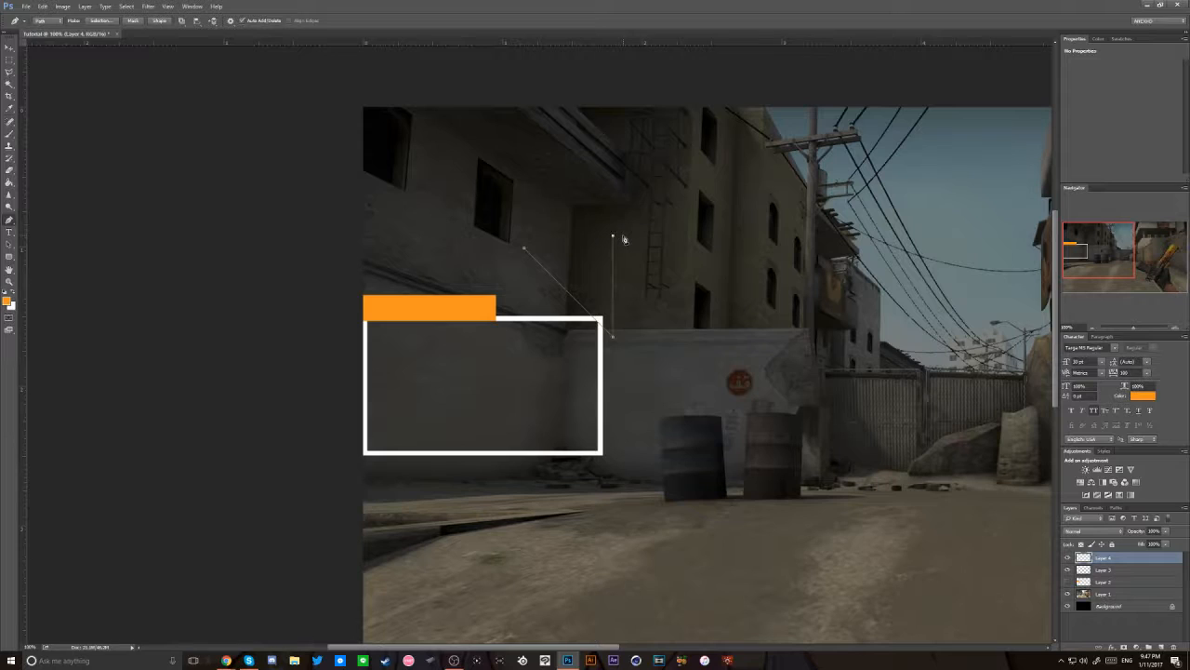
left_click(523, 247)
left_click(100, 21)
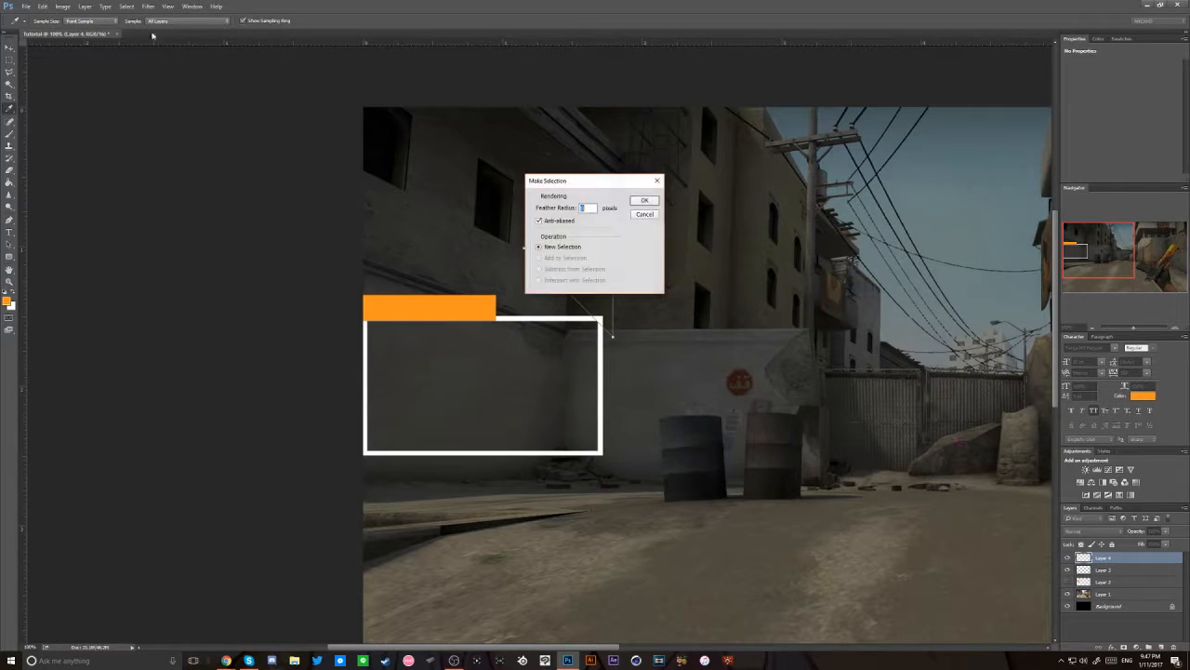
key("Return")
- Place the triangular selection over the orange bar's right end, delete that corner to leave a diagonal edge, and deselect
left_click(4, 58)
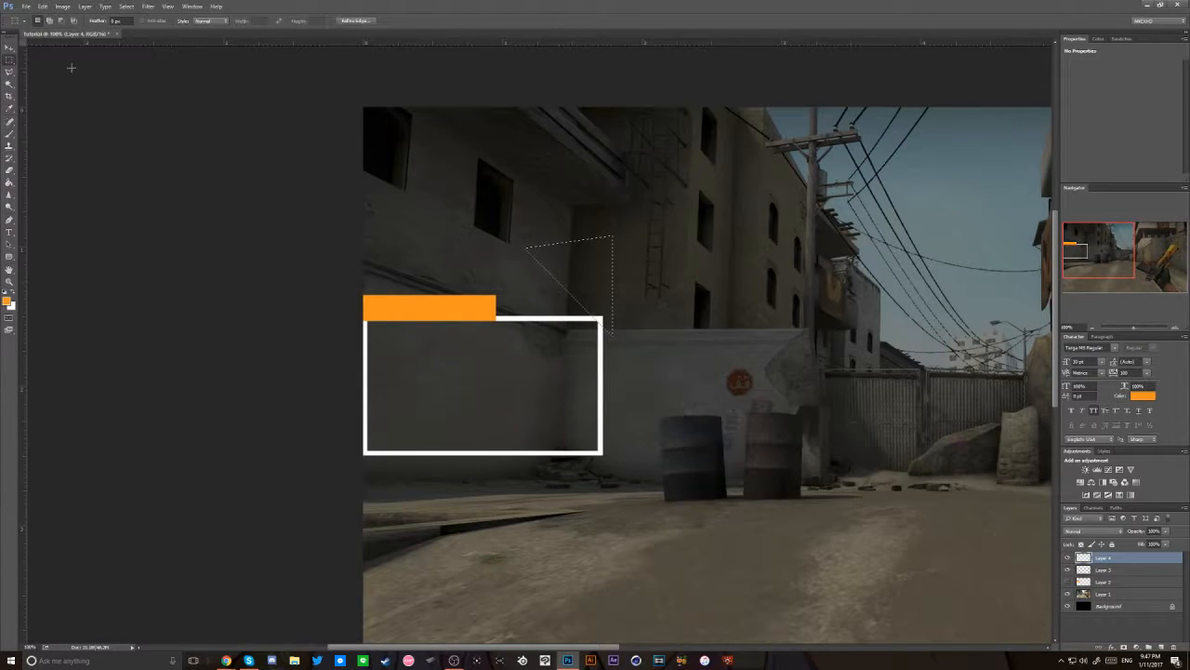
left_click_drag(592, 283, 499, 280)
key("ctrl+plus")
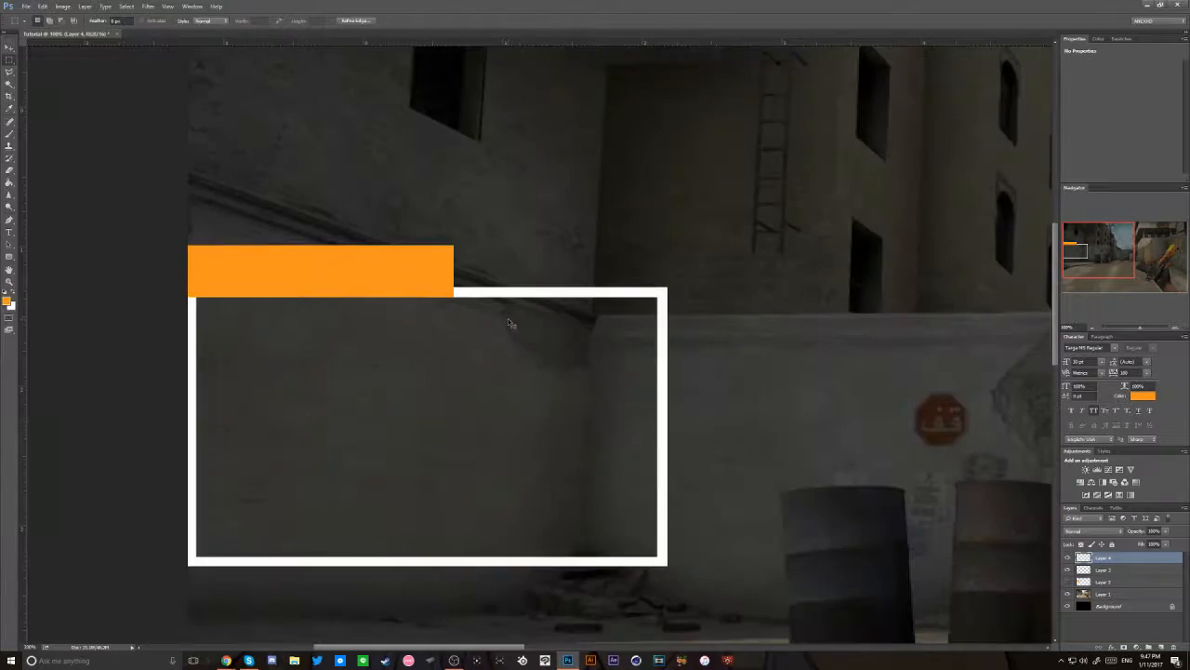
left_click_drag(671, 236, 468, 234)
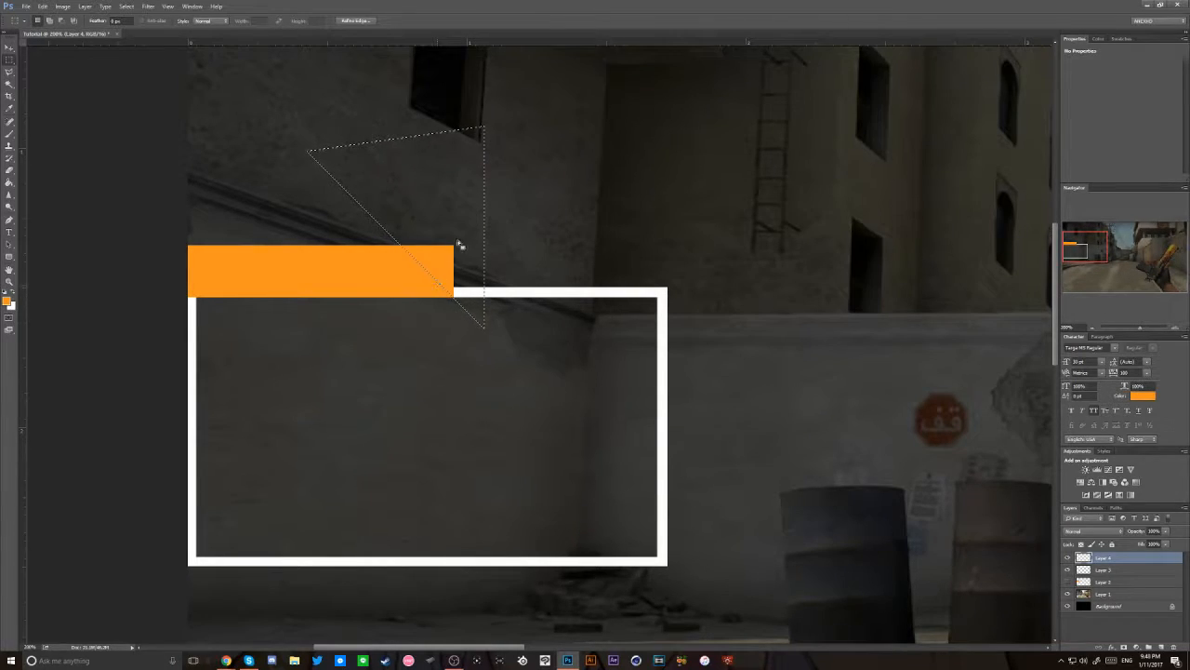
key("Delete")
left_click(532, 373)
key("ctrl+d")
- Duplicate the slanted orange bar and move the copy up and to the right, clear of the frame
left_click(9, 47)
key("ctrl+j")
left_click_drag(397, 274, 742, 222)
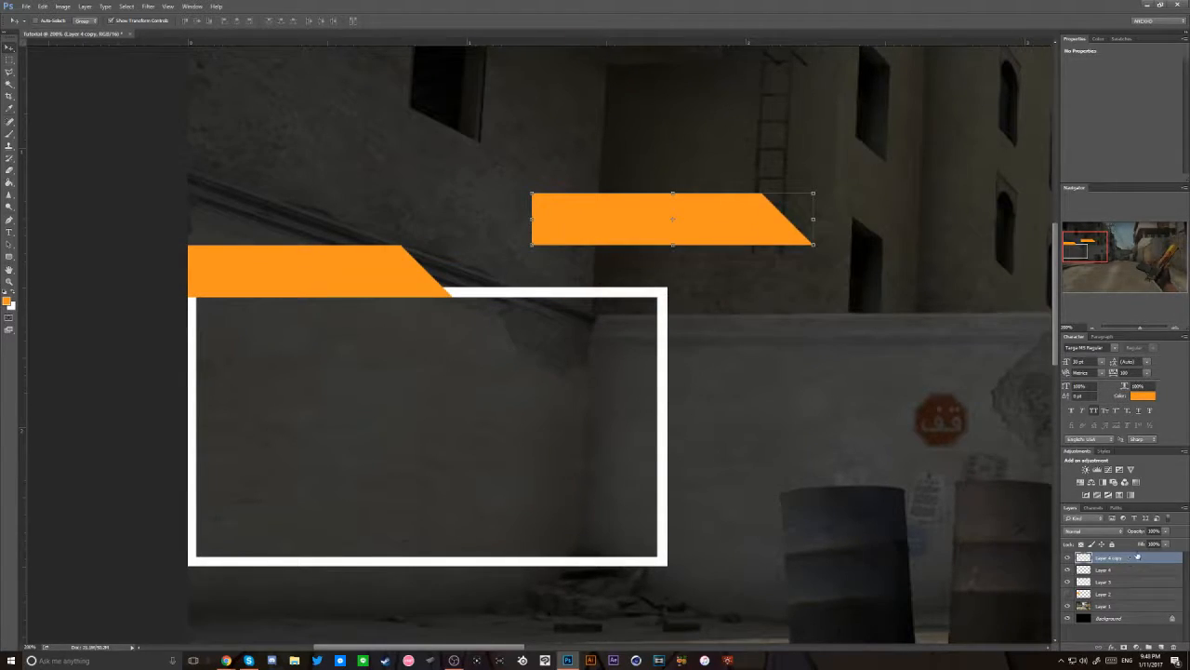
- Apply a Color Overlay of ffffff to the copied bar
double_click(1139, 556)
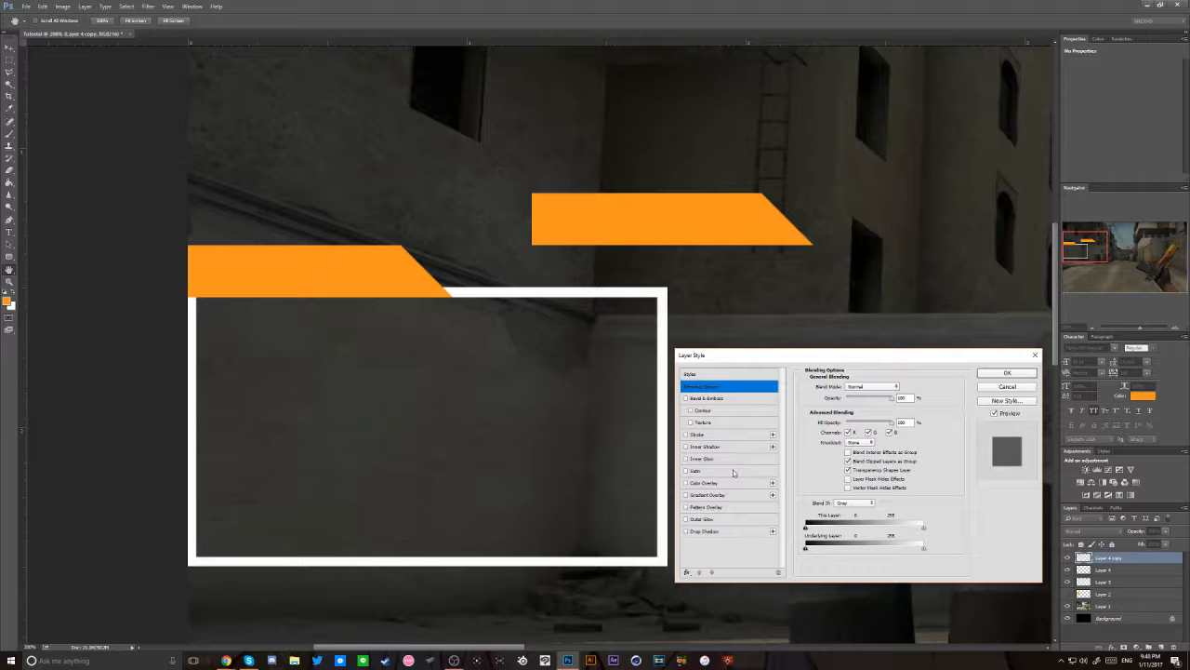
left_click(704, 483)
left_click(902, 386)
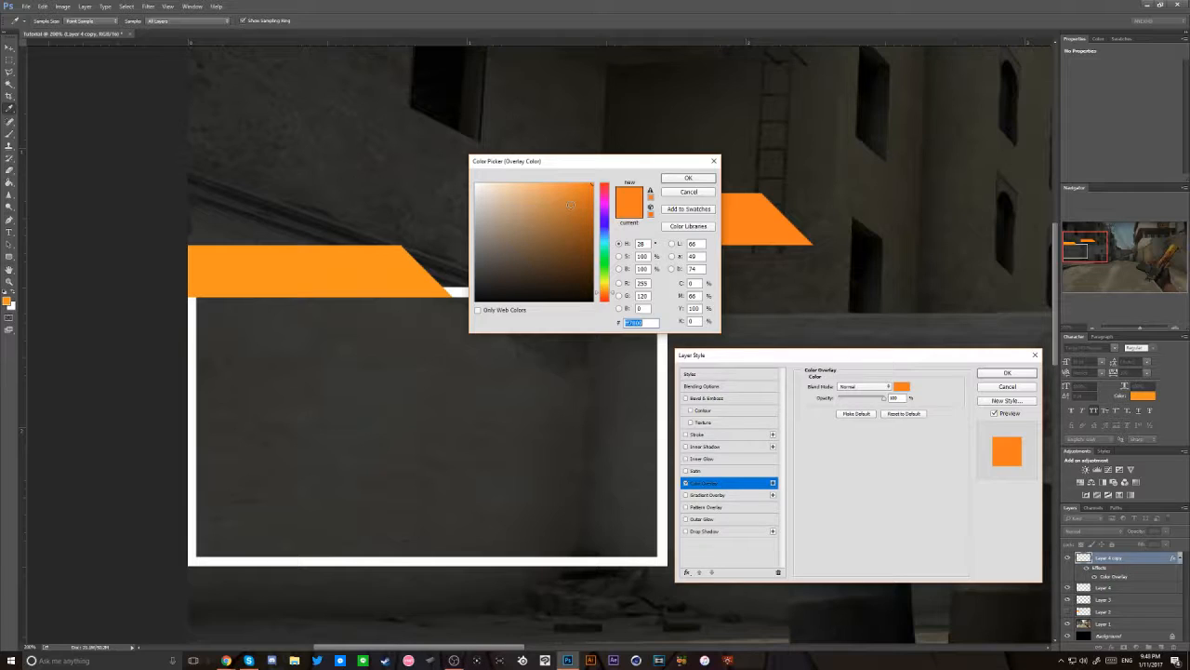
type("ffffff")
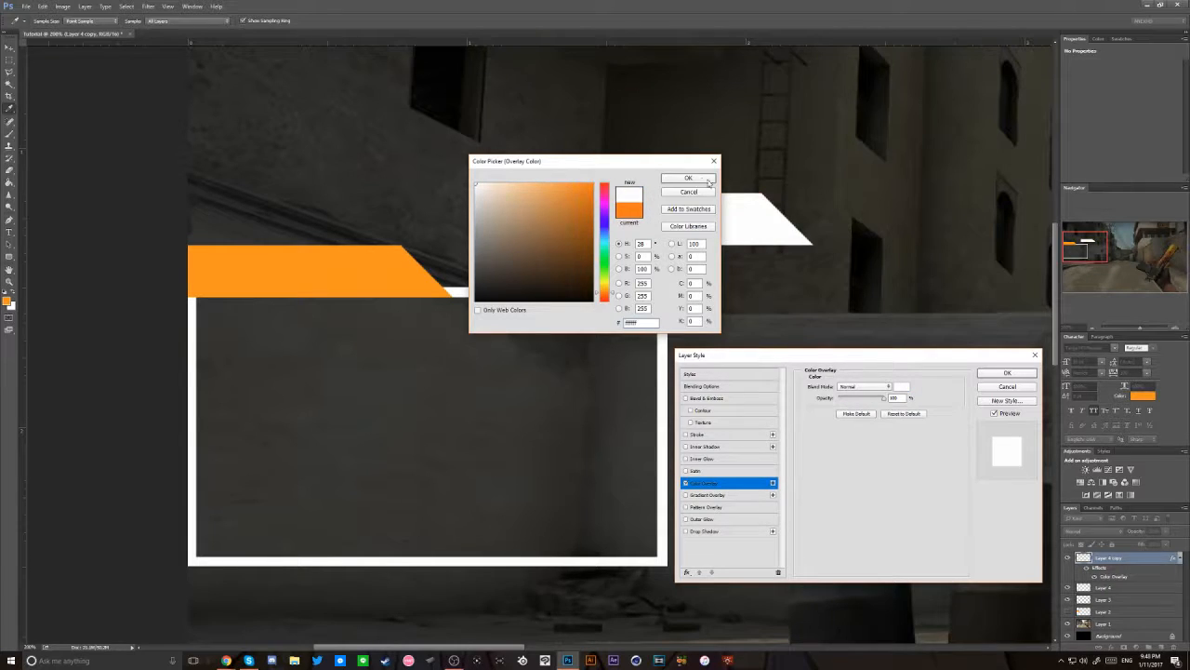
left_click(688, 178)
left_click(1014, 374)
- Place the white bar over the frame's upper-right corner beneath the orange bar's layer, and nudge it horizontally to line up its slanted end
left_click_drag(784, 245, 668, 320)
left_click_drag(1120, 588, 1121, 556)
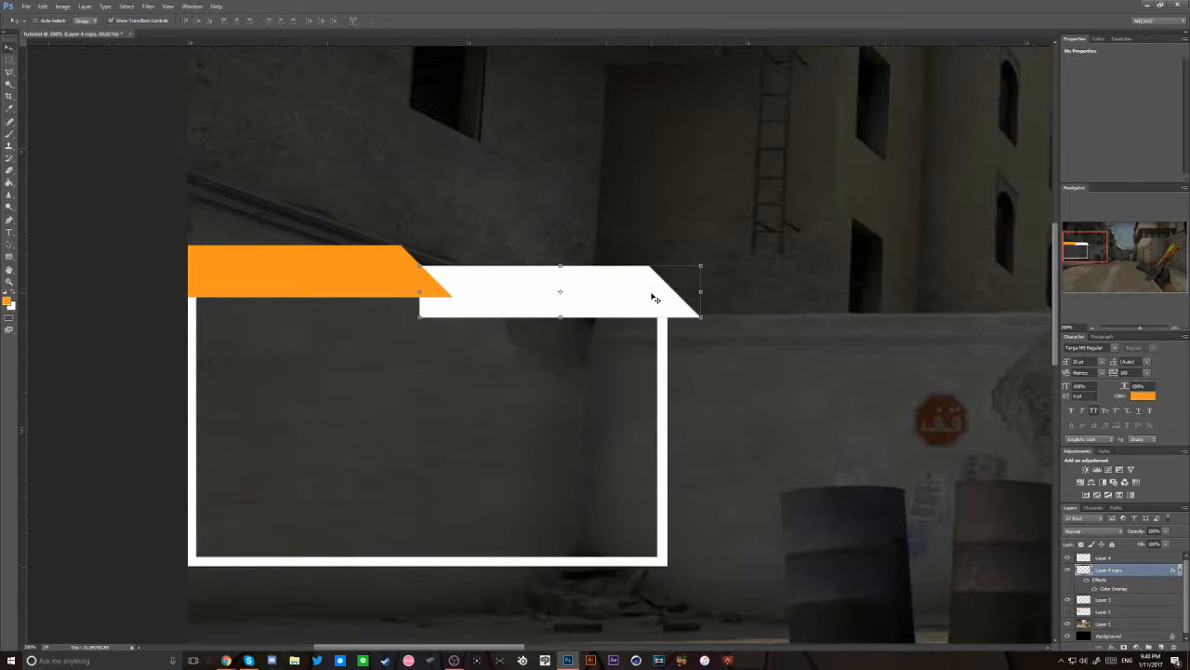
key("Left")
key("Left")
key("Left")
key("Left")
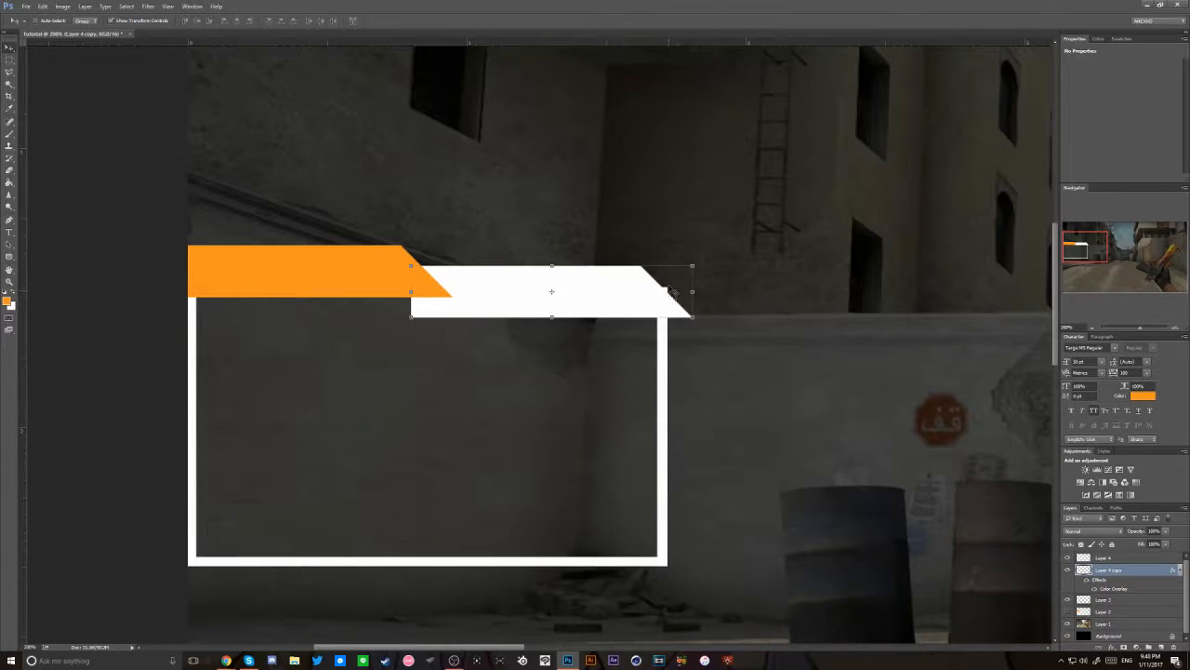
key("Right")
key("Right")
key("Right")
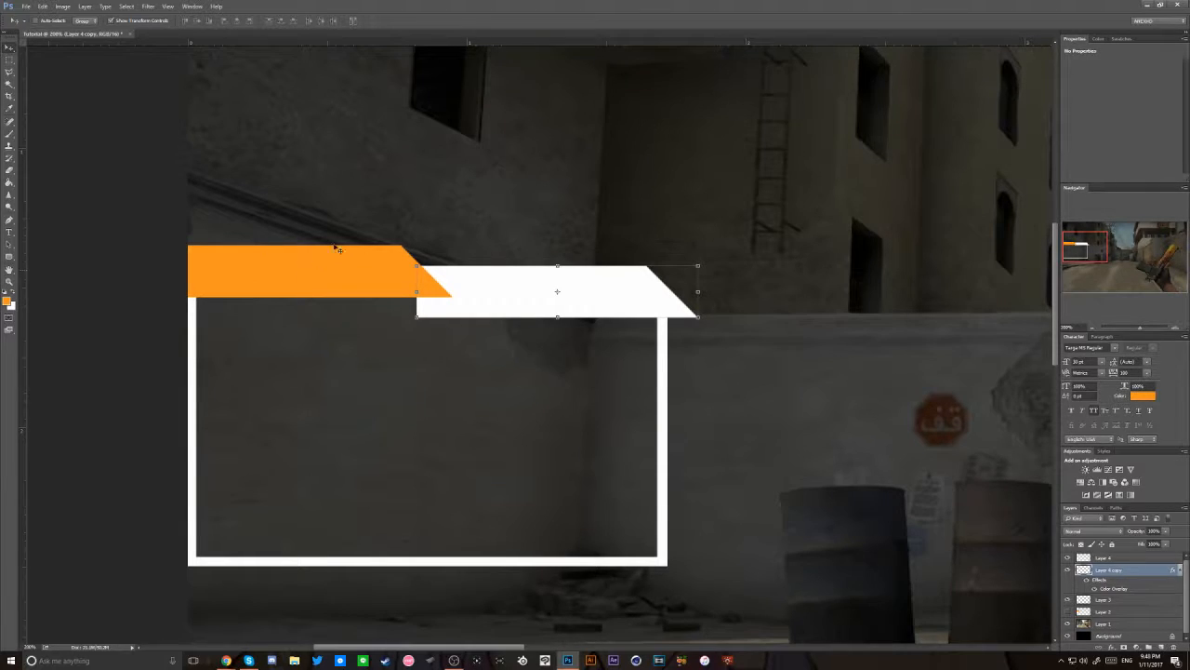
- Trim away the parts of the white bar below the orange bar's lower edge and beyond the frame's right side
left_click(9, 59)
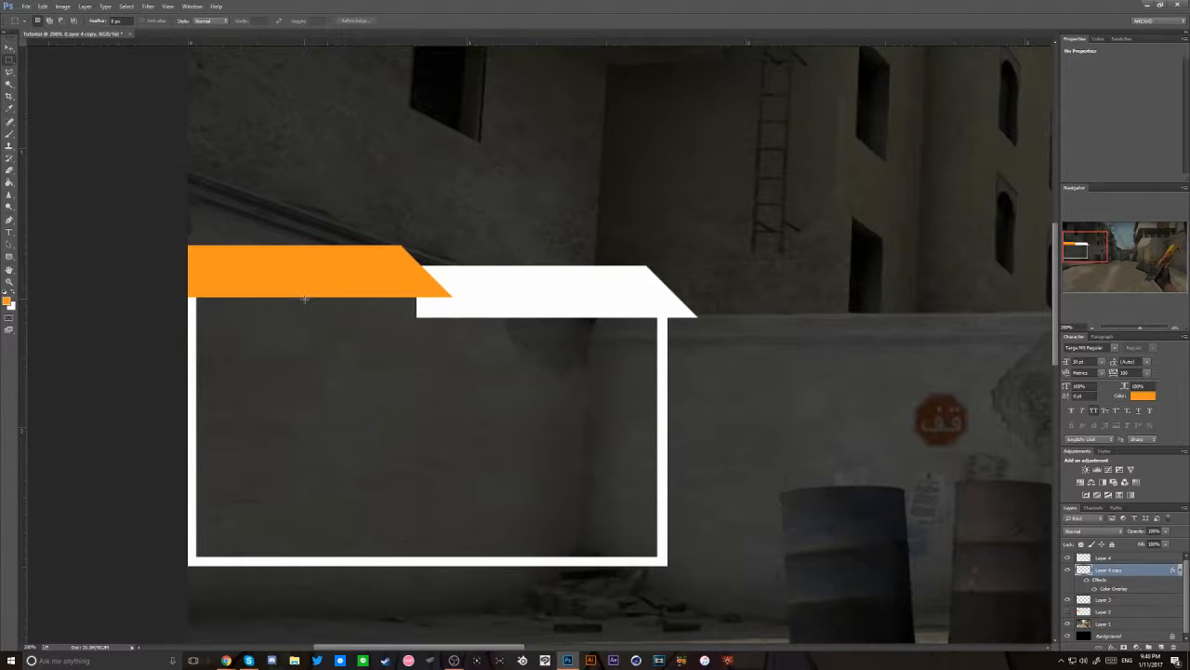
left_click_drag(306, 299, 1010, 381)
key("Delete")
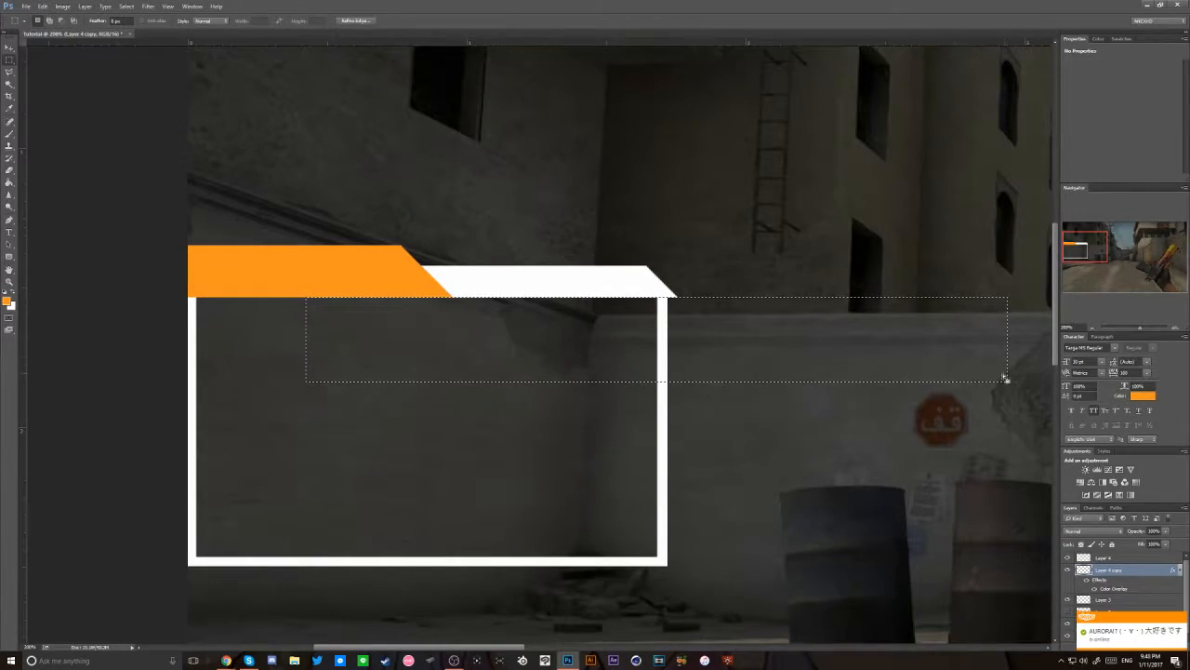
key("ctrl+d")
left_click_drag(668, 314, 692, 174)
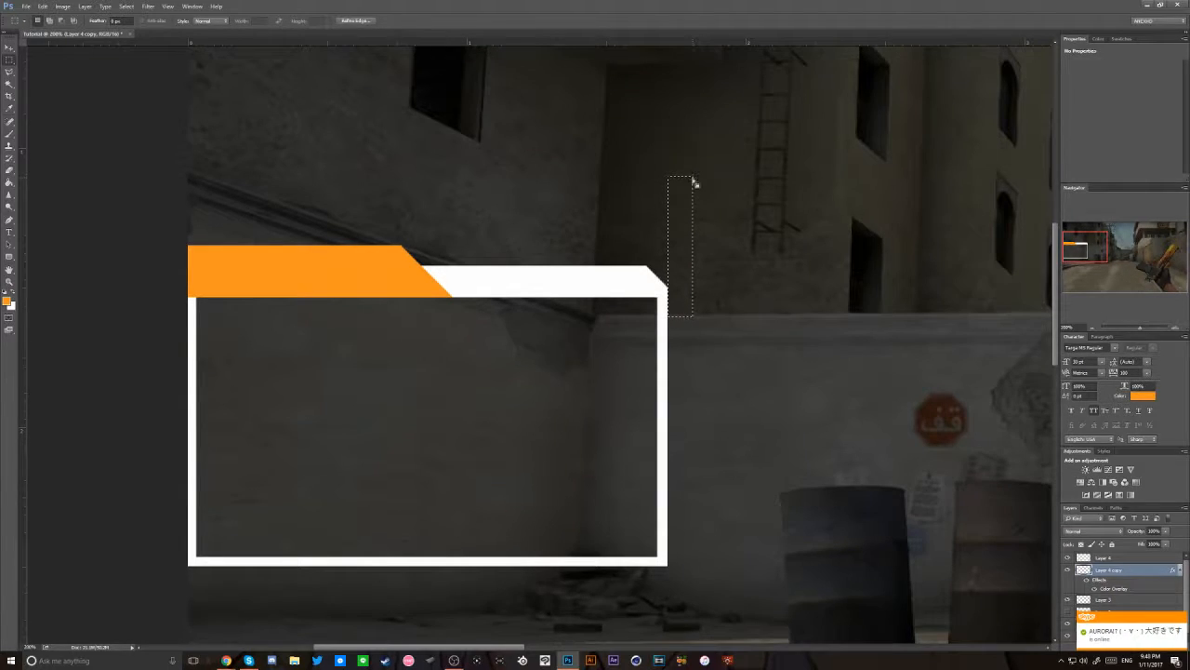
key("ctrl+d")
key("ctrl+minus")
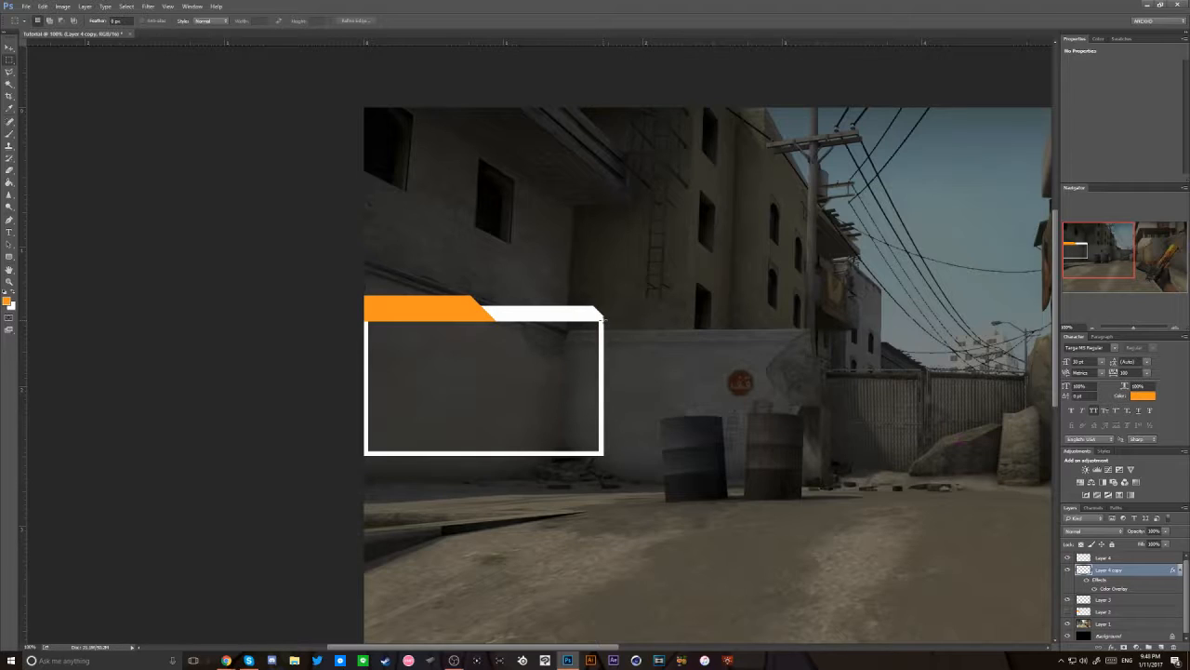
- Duplicate the trimmed white bar, flip the copy vertically and fit it under the frame's lower-right corner
key("v")
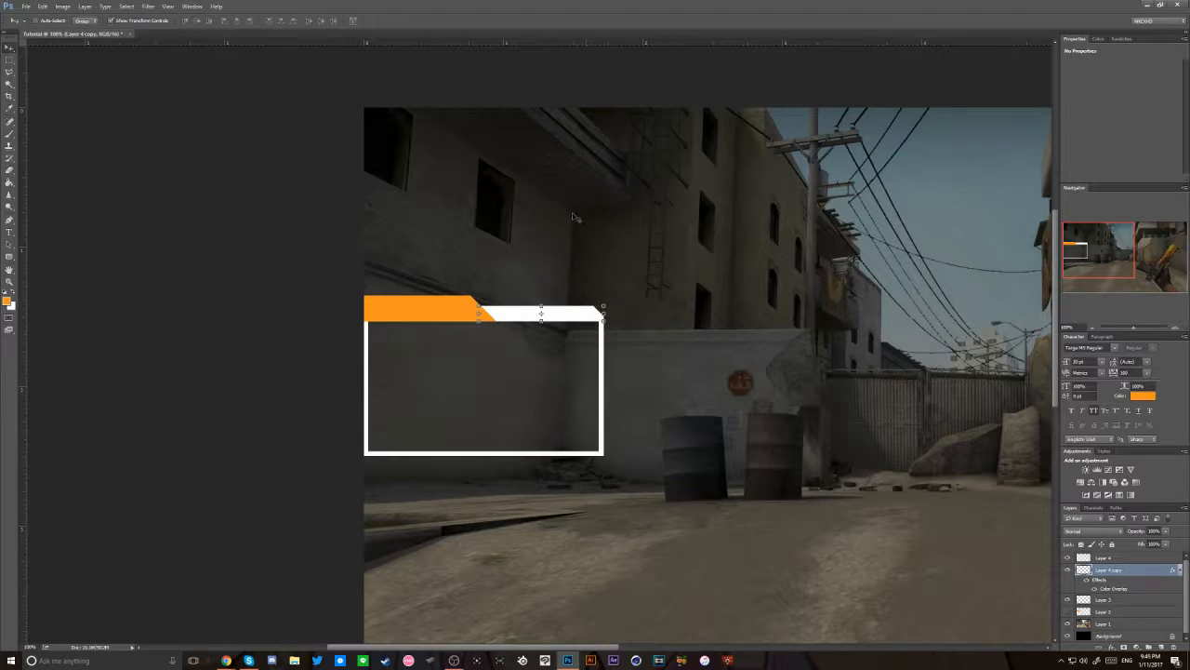
key("ctrl+j")
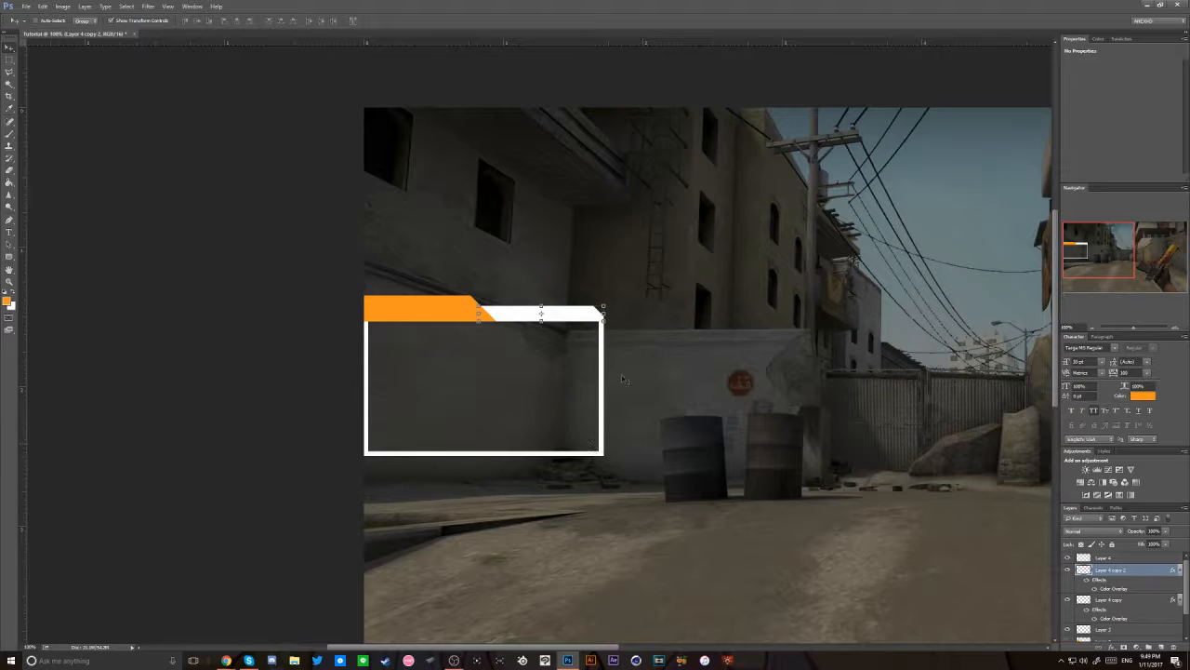
right_click(589, 312)
key("Escape")
left_click_drag(577, 316, 665, 272)
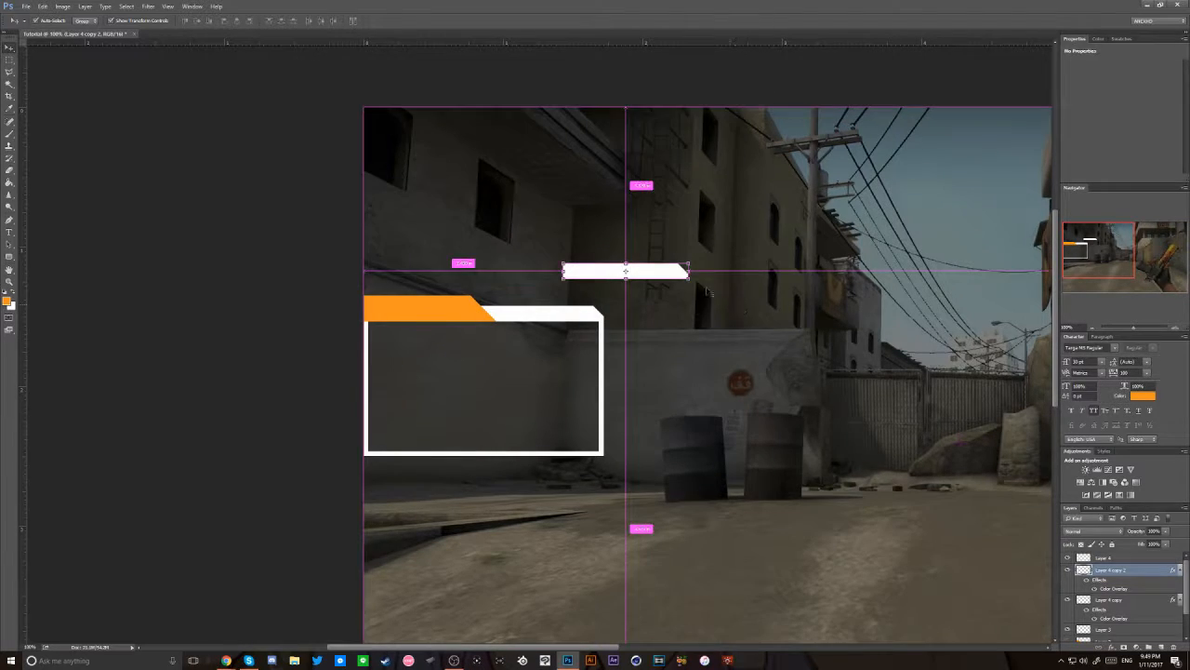
right_click(657, 273)
left_click(688, 423)
left_click_drag(664, 275, 585, 460)
key("Return")
- Select the gap beneath the frame to the left of the lower white bar, and set the foreground colour to ffffff
key("m")
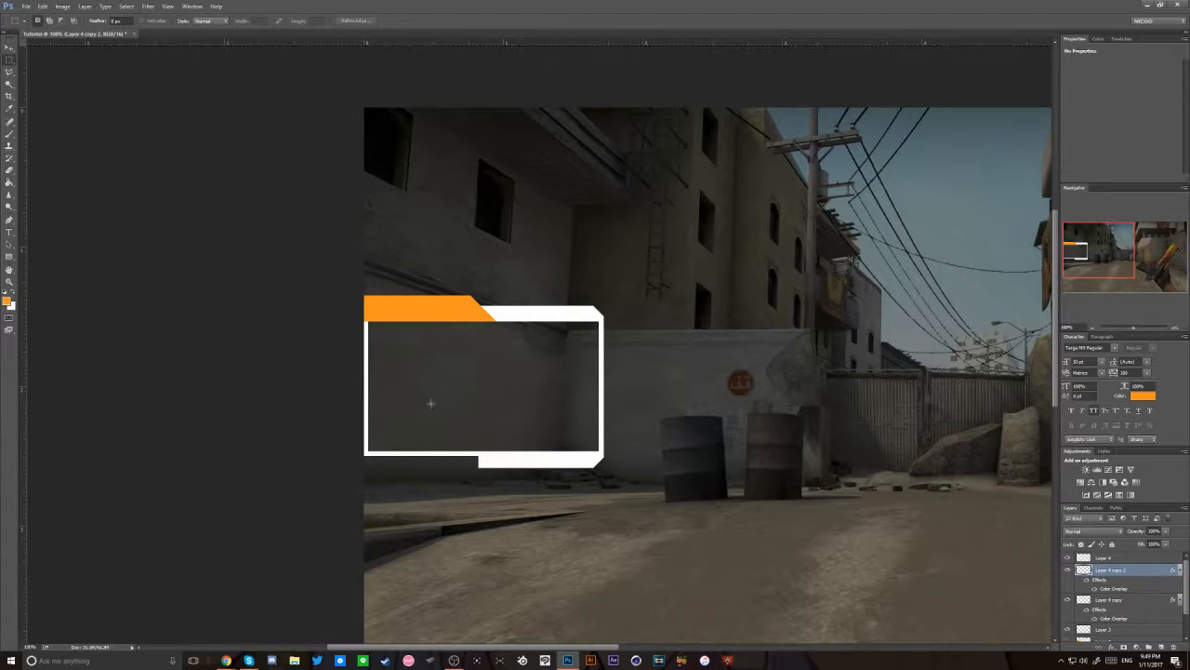
left_click_drag(401, 467, 278, 468)
right_click(486, 363)
left_click(172, 308)
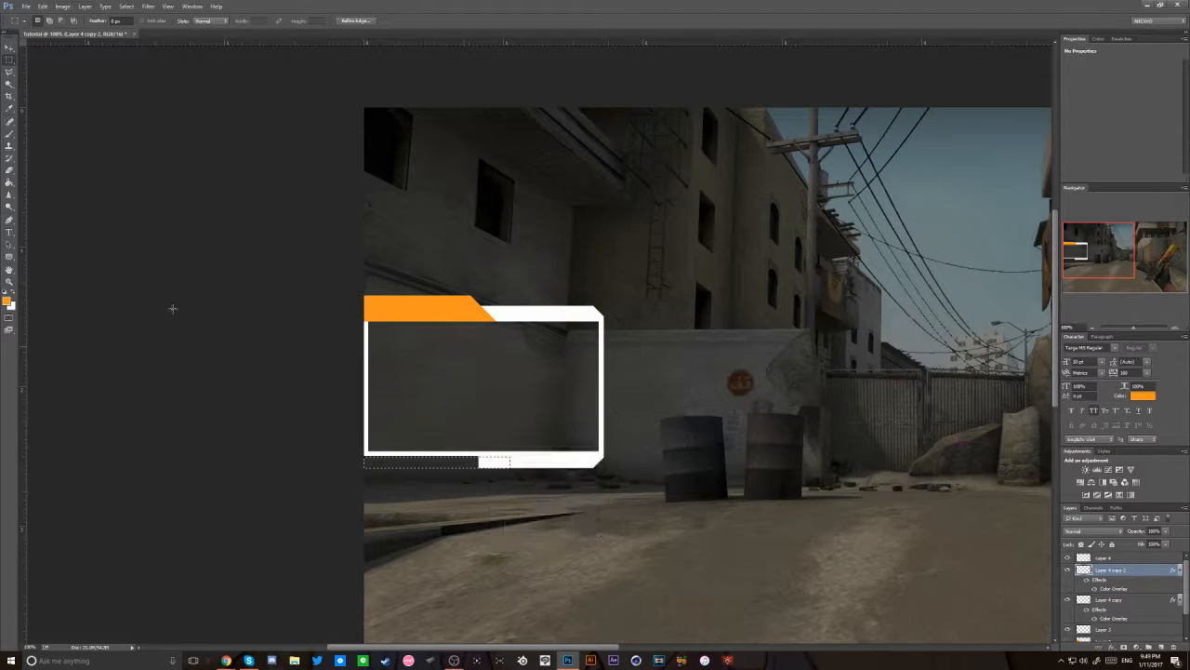
left_click(6, 301)
type("ffffff")
key("Return")
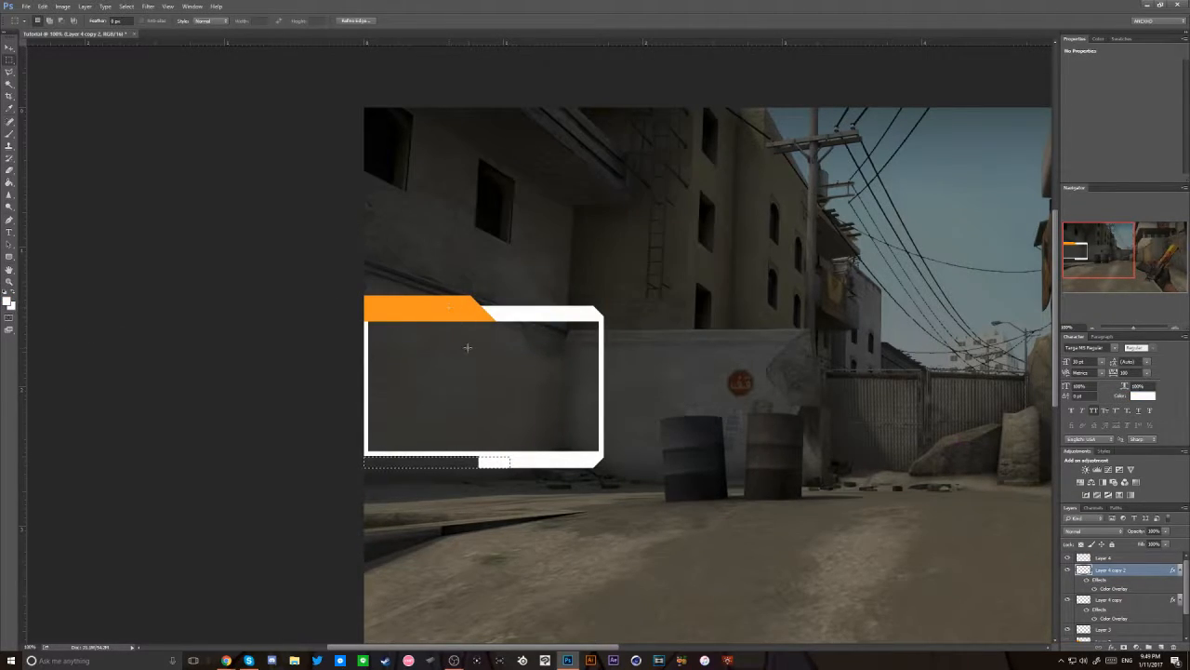
- Fill the selected gap with white twice to extend the lower bar to the canvas's left edge, and deselect
right_click(468, 344)
left_click(523, 477)
key("Return")
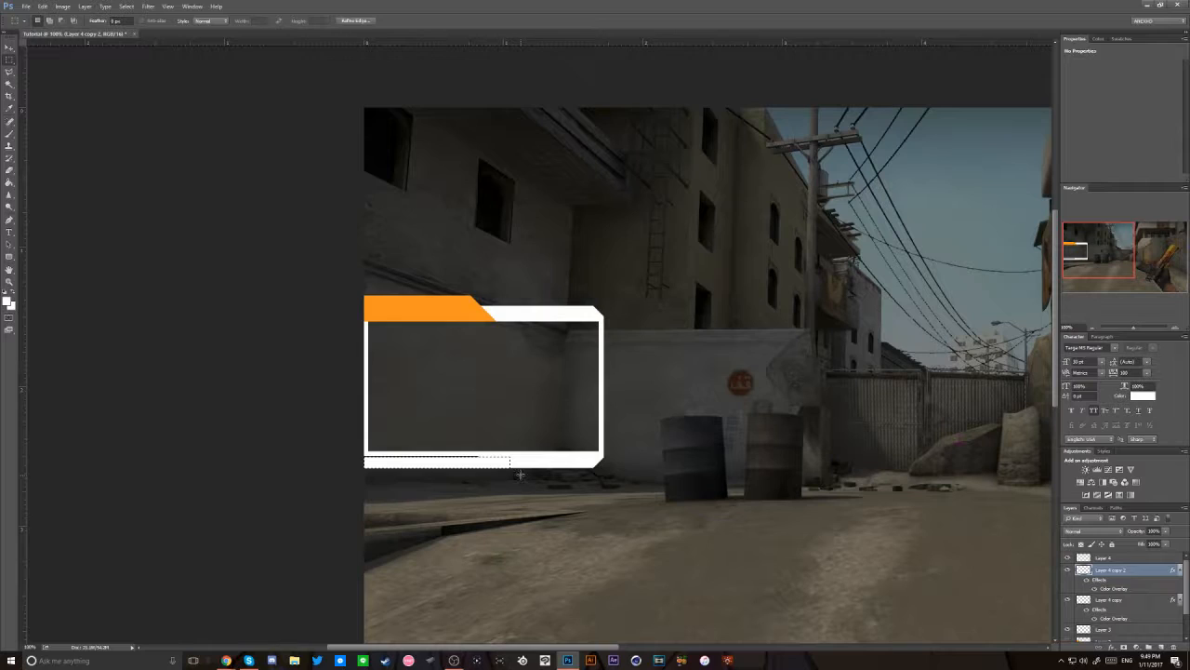
right_click(483, 406)
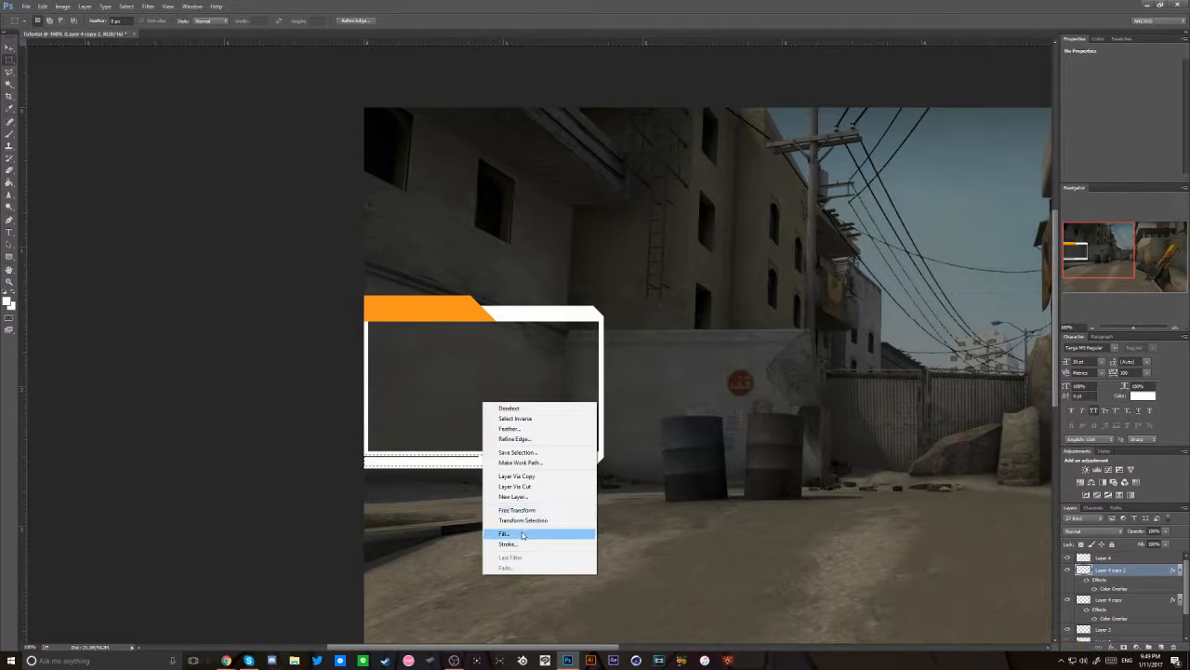
left_click(524, 534)
key("Return")
key("ctrl+d")
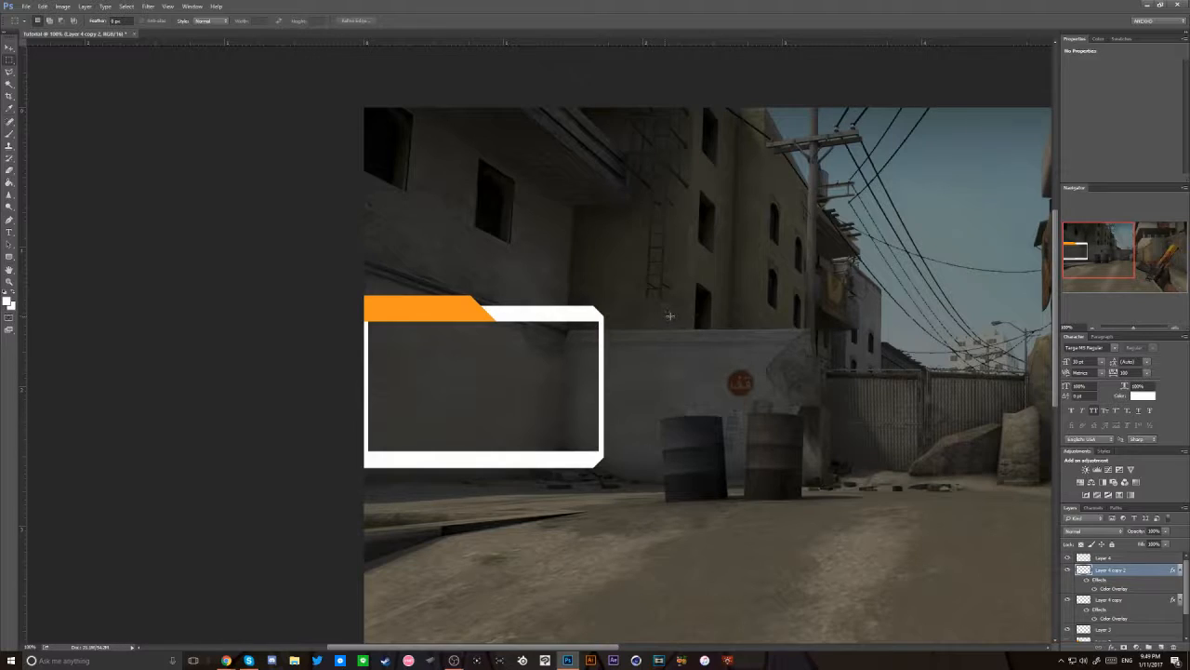
- Duplicate the orange bar, move the copy below the webcam frame and flip it vertically
left_click(9, 48)
left_click(1110, 640)
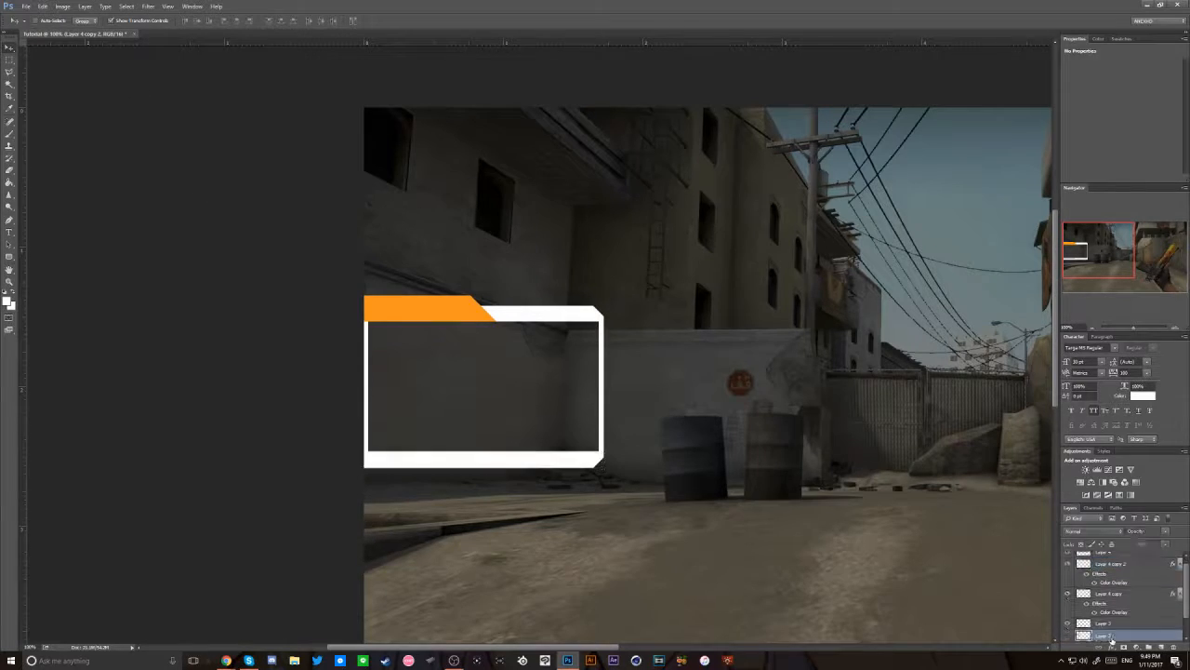
left_click(1103, 624)
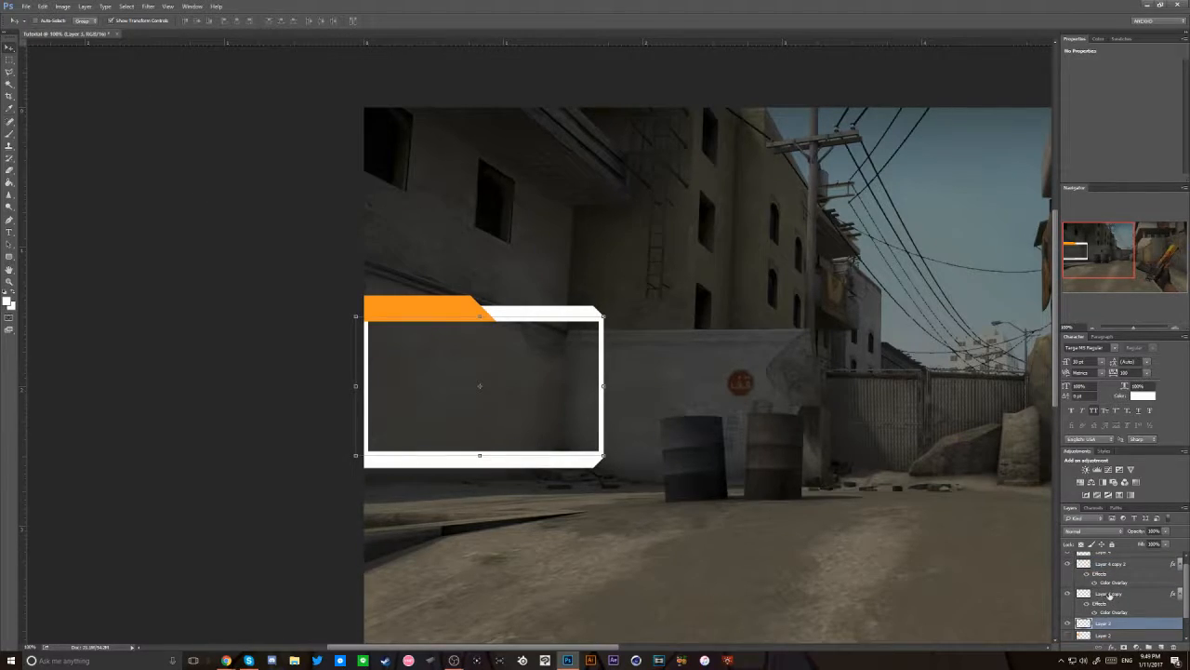
left_click(1108, 593)
left_click(1112, 570)
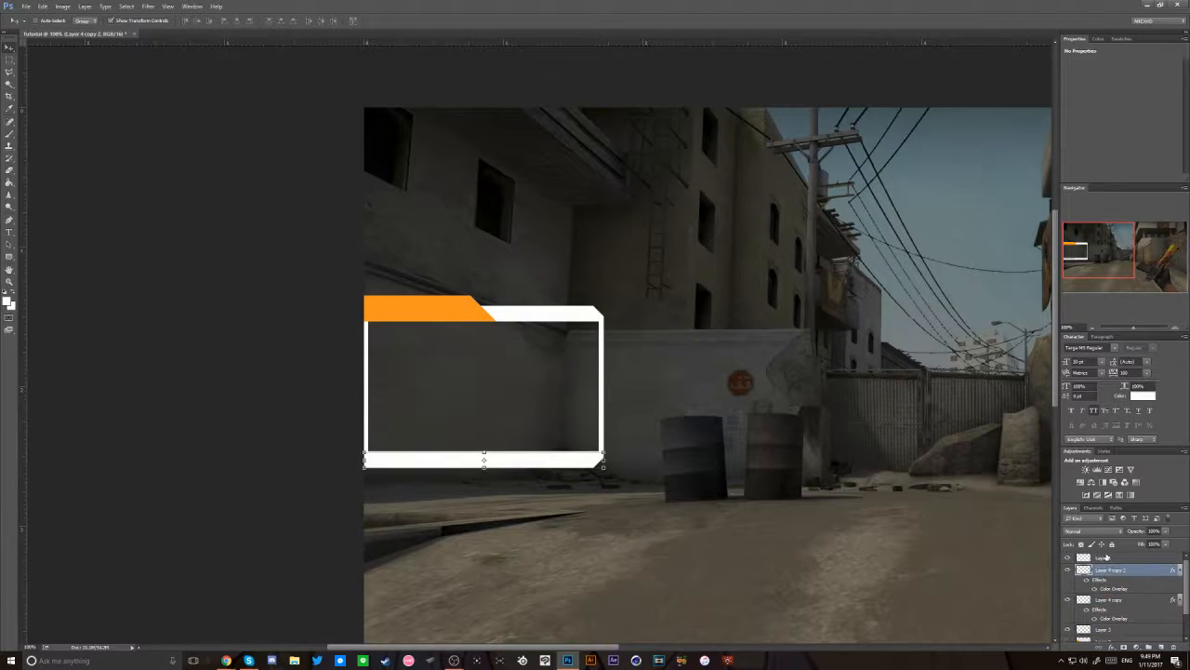
left_click(1106, 556)
key("ctrl+j")
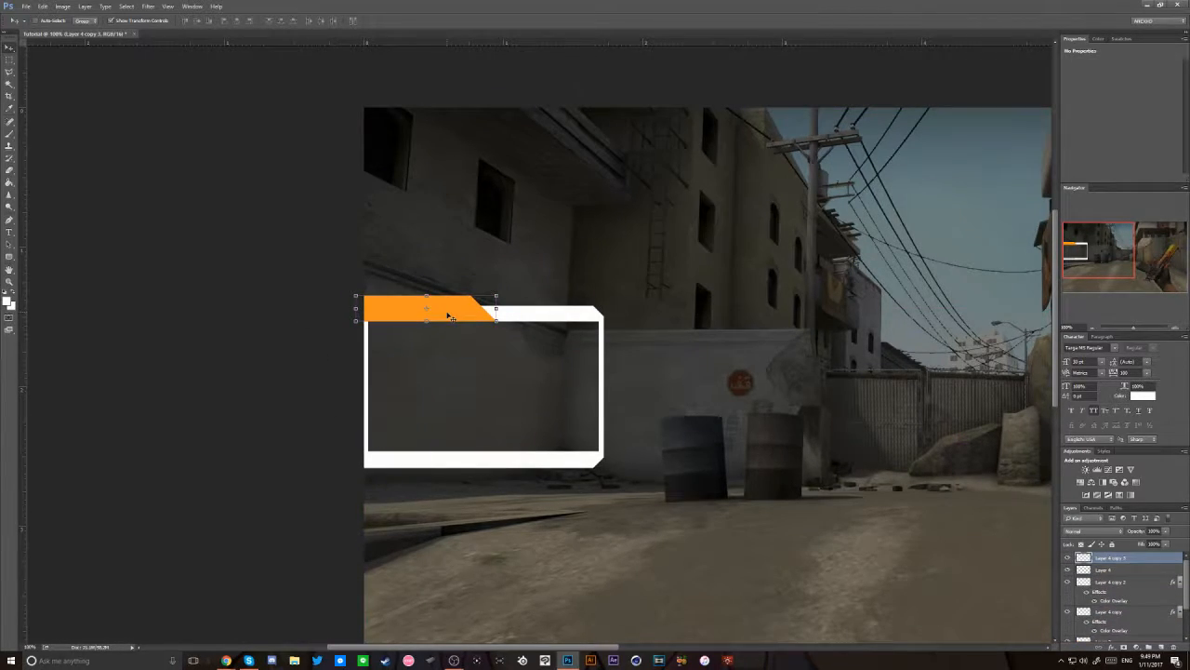
left_click_drag(454, 316, 456, 509)
key("ctrl+t")
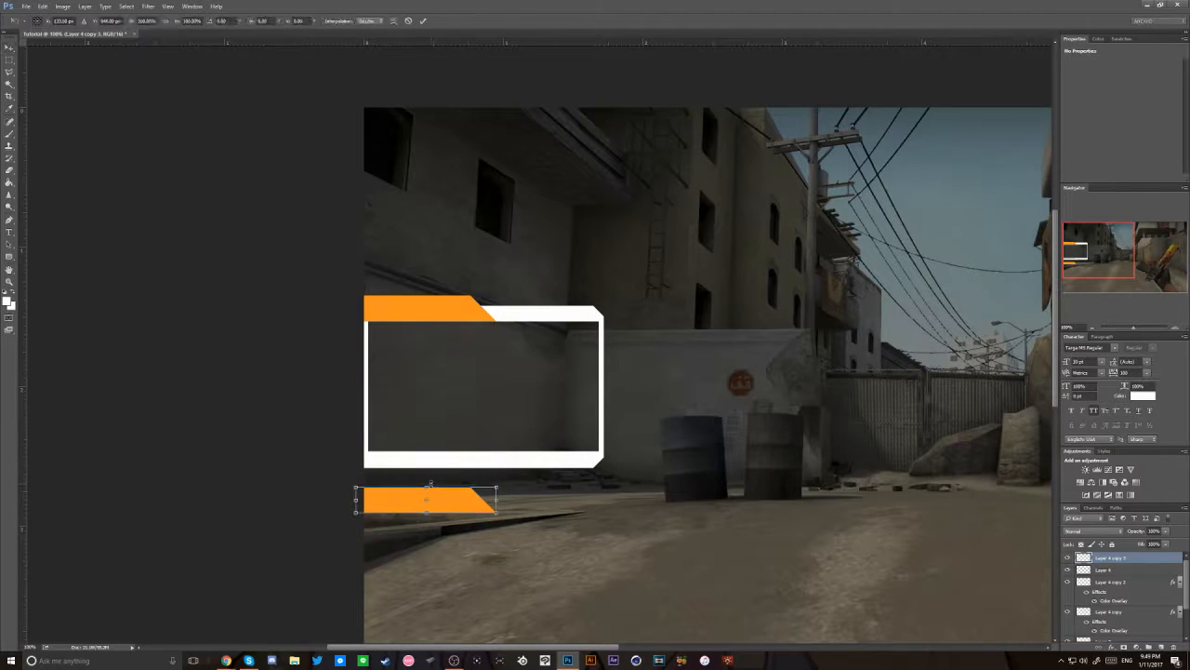
right_click(475, 517)
left_click(468, 492)
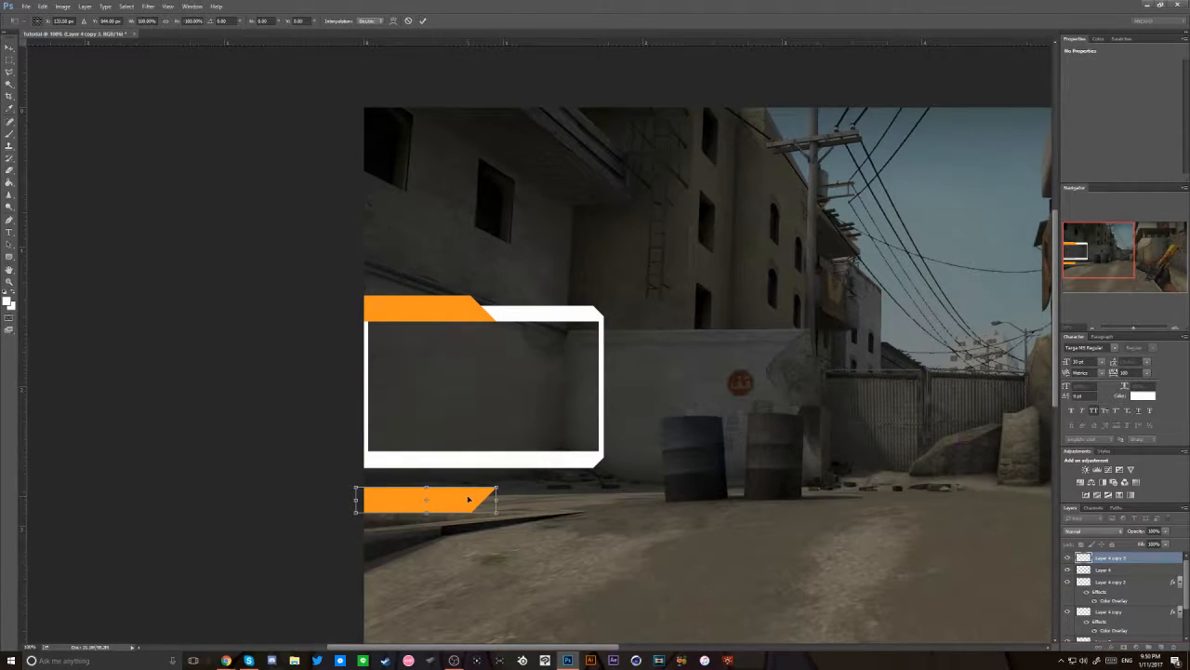
- Place another copy of the flipped orange bar directly beneath the first one, leaving a small gap between them
left_click_drag(471, 505, 473, 549)
key("Return")
key("ctrl+minus")
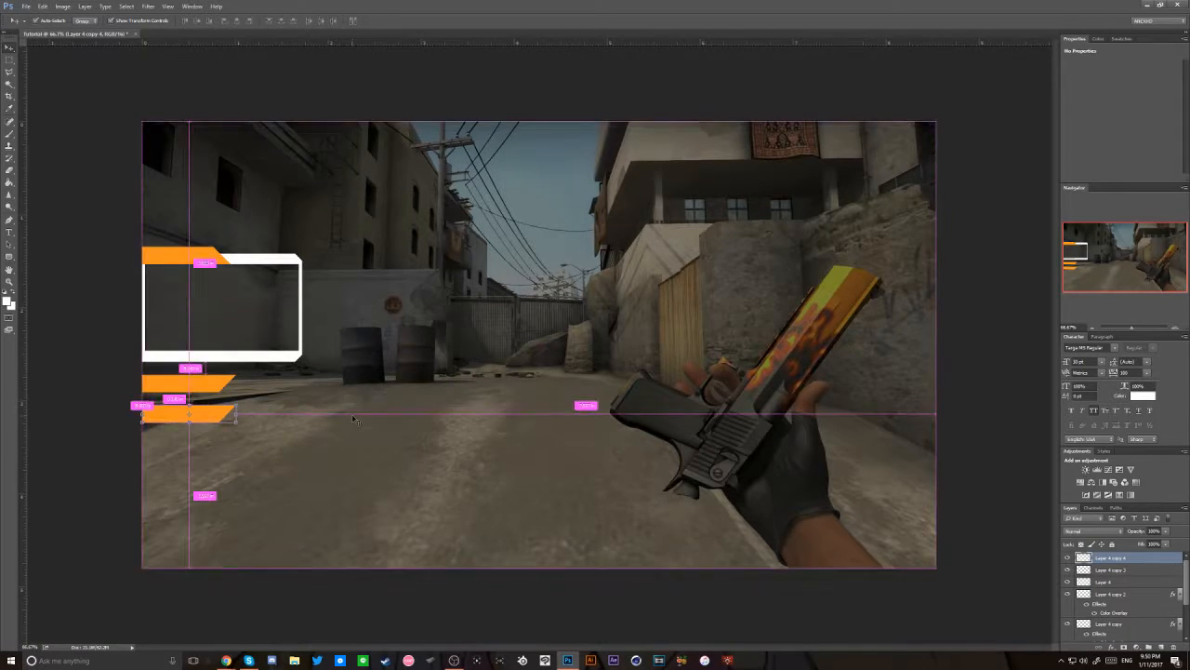
key("ctrl+plus")
left_click_drag(1077, 258, 1067, 253)
left_click_drag(547, 646, 451, 633)
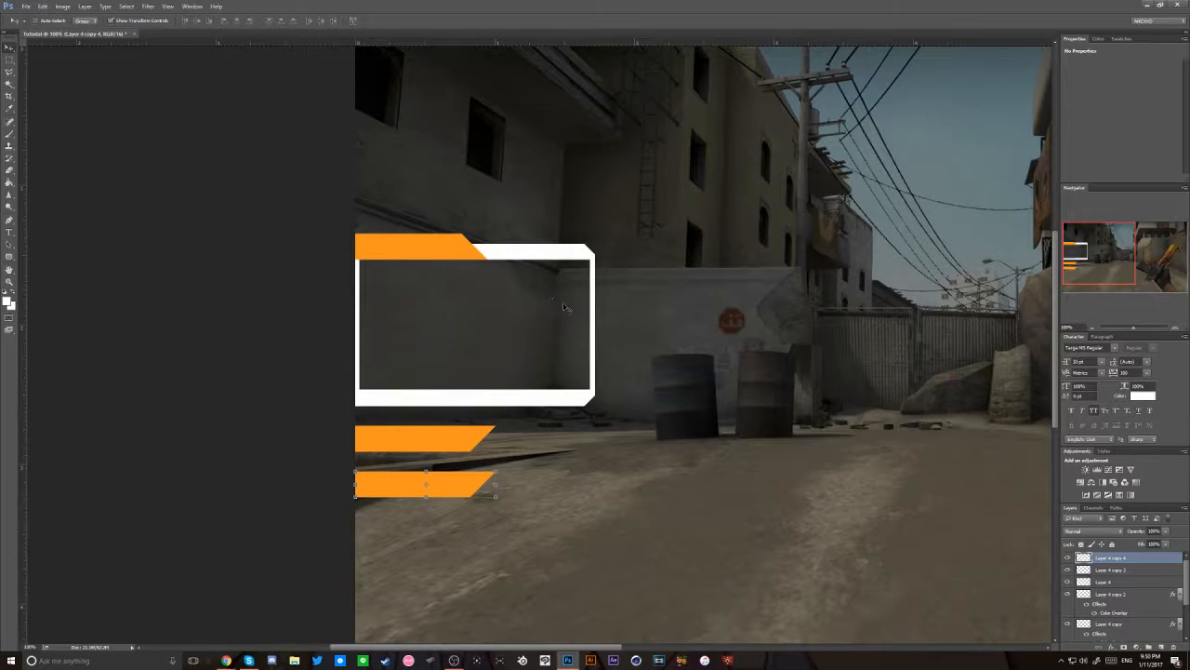
- Rasterize the layer styles of the upper and lower white bar layers
left_click(1068, 593)
left_click(1068, 593)
left_click(1109, 594)
left_click(1114, 625, "shift")
right_click(1115, 625)
left_click(1116, 368)
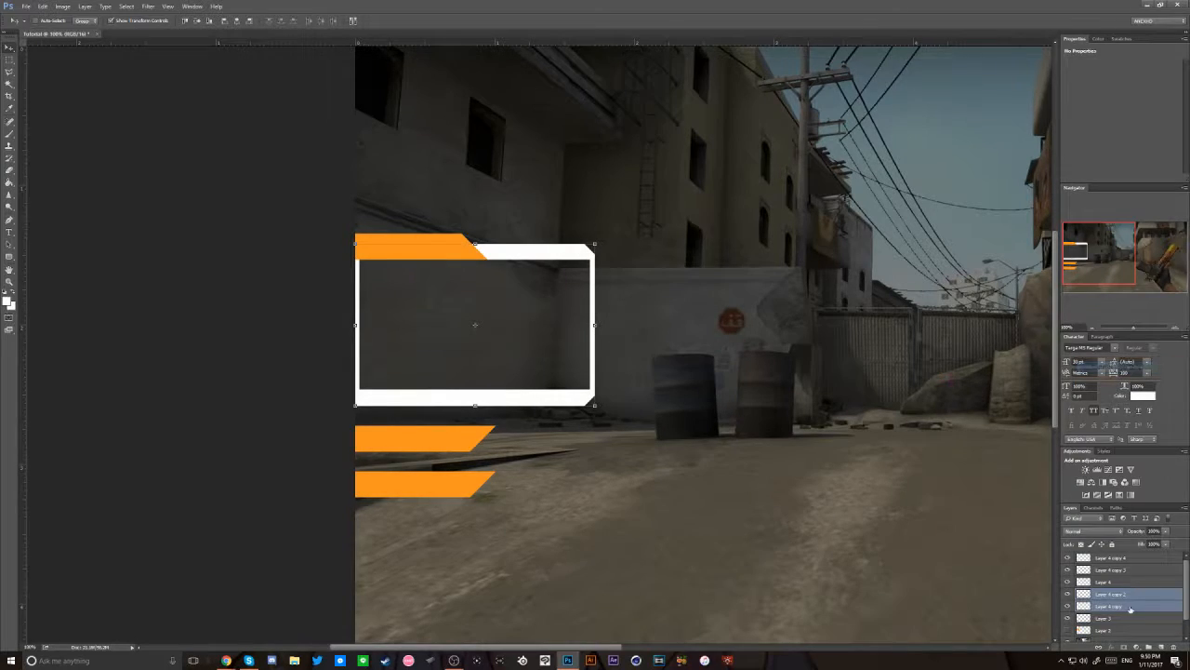
- Merge the two white bar layers and the white webcam frame layer into one layer
left_click(1124, 606)
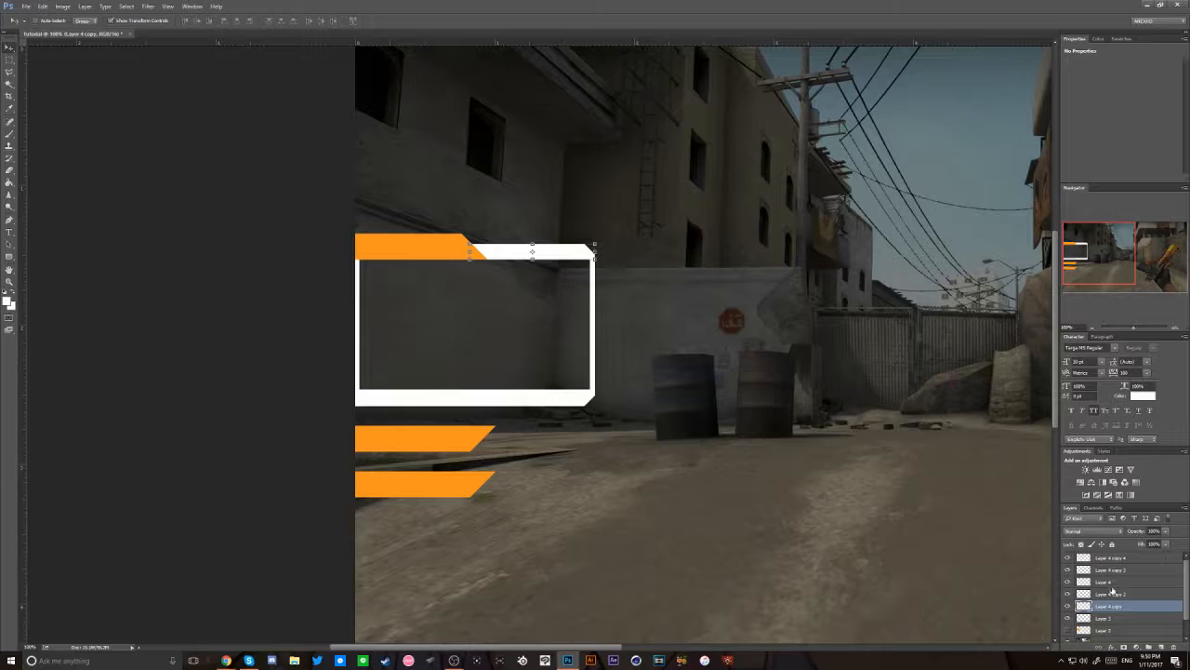
left_click(1114, 596)
left_click(1099, 627)
left_click(1099, 617)
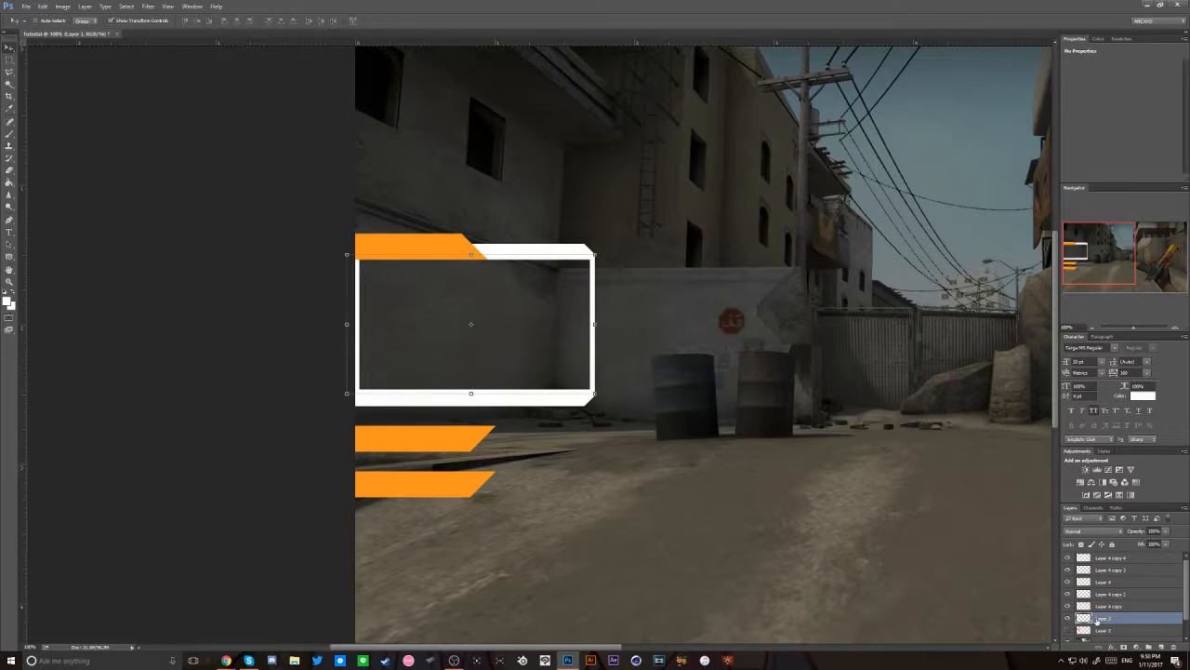
left_click(1081, 605)
left_click(1084, 593)
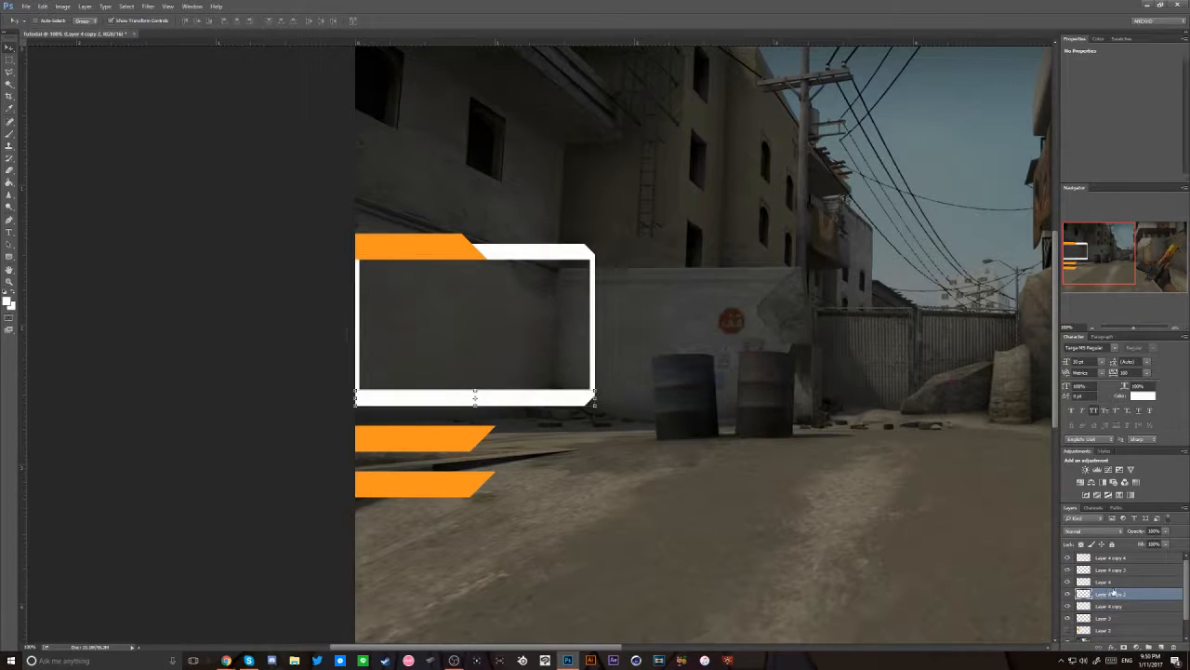
left_click(1112, 582)
left_click(1107, 593)
left_click(1105, 620, "shift")
right_click(1108, 606)
left_click(1109, 489)
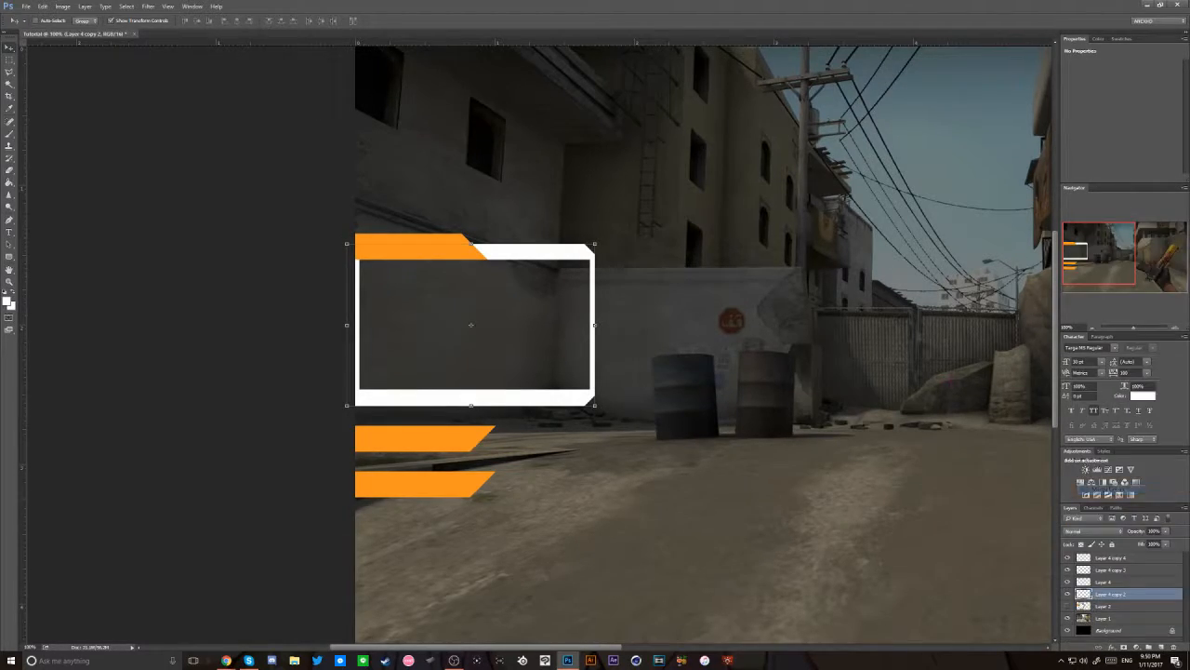
- Hide and show the merged white frame layer to check which parts it contains
left_click(1068, 594)
left_click(1067, 593)
left_click(1068, 594)
left_click(1067, 594)
left_click(1068, 593)
left_click(1067, 593)
- Create a new layer above the merged frame and fill it with the orange sampled from the upper bar
left_click(1160, 646)
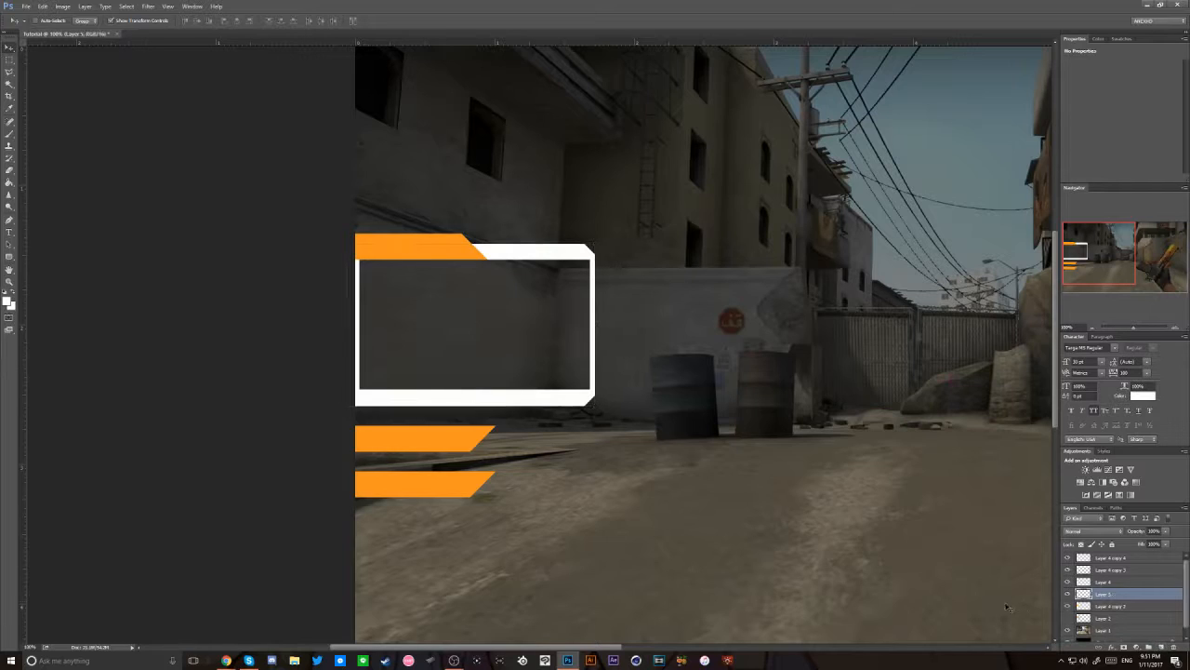
key("b")
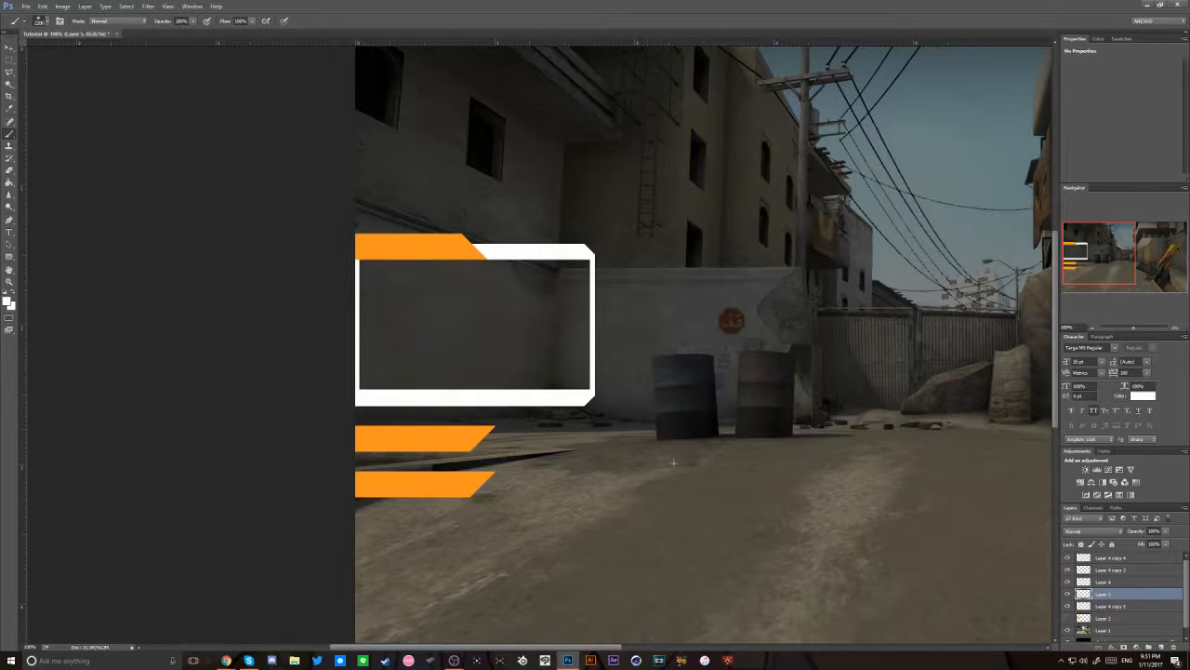
left_click(7, 301)
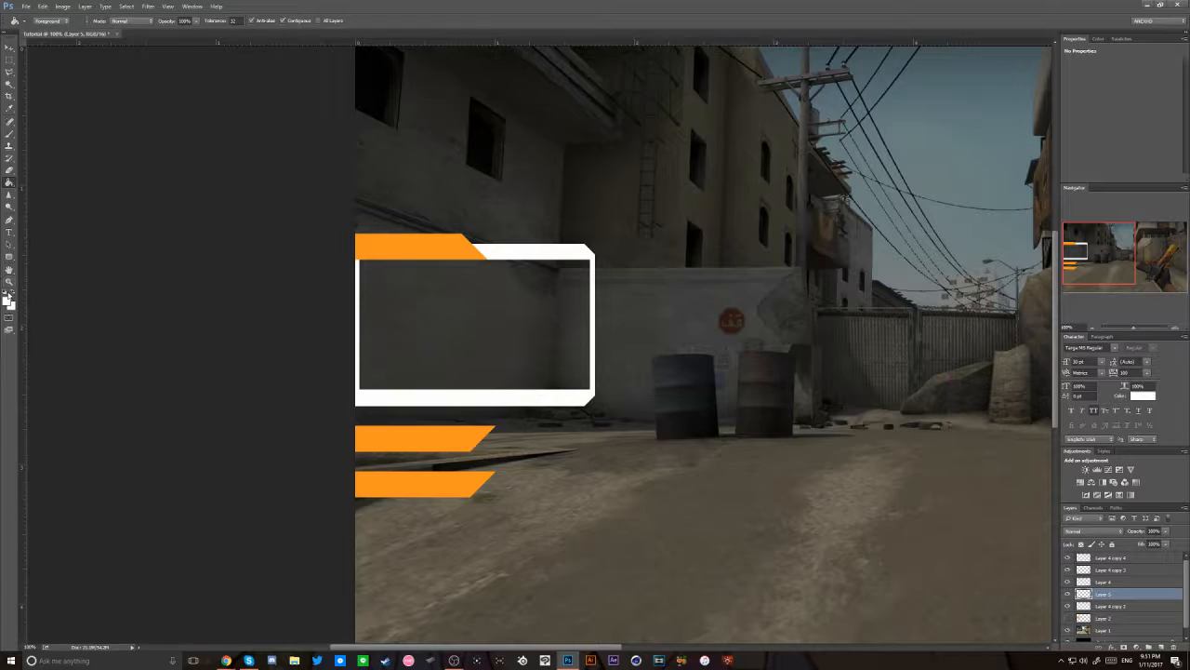
left_click(404, 247)
key("Return")
left_click(534, 293)
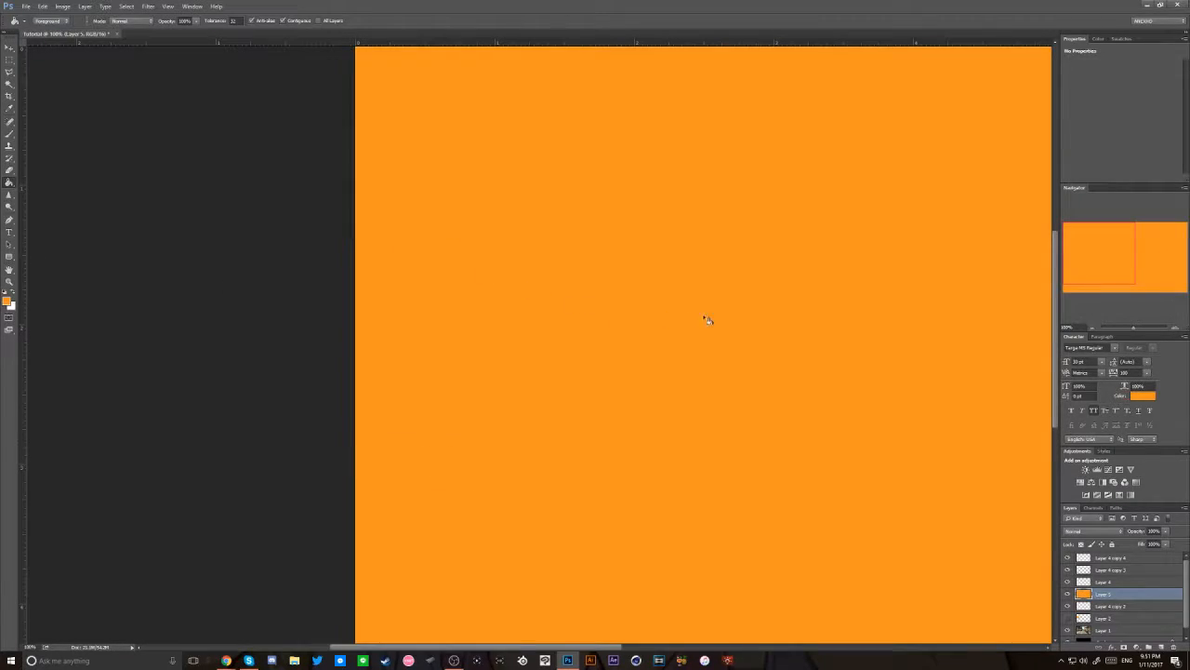
- Clip the orange fill layer to the merged frame layer, keeping the fill layer selected
right_click(1133, 598)
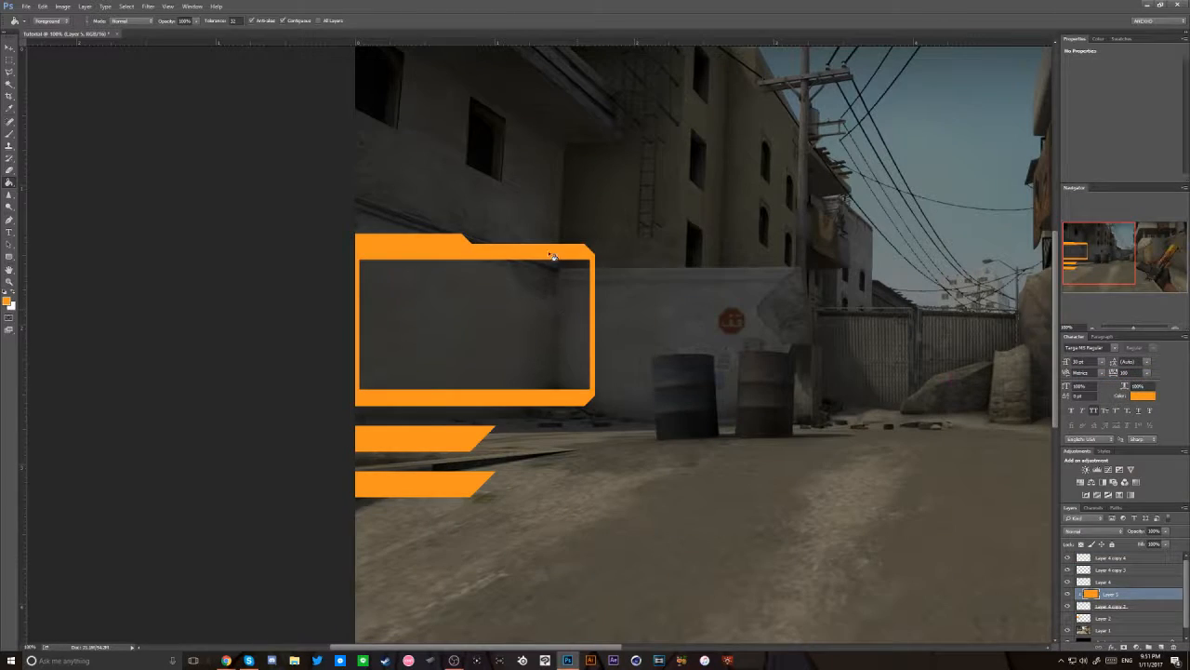
left_click(1132, 608, "ctrl")
left_click(1148, 597)
- Try fading the orange off the frame with a soft 1000 px eraser, undoing each attempted stroke
key("e")
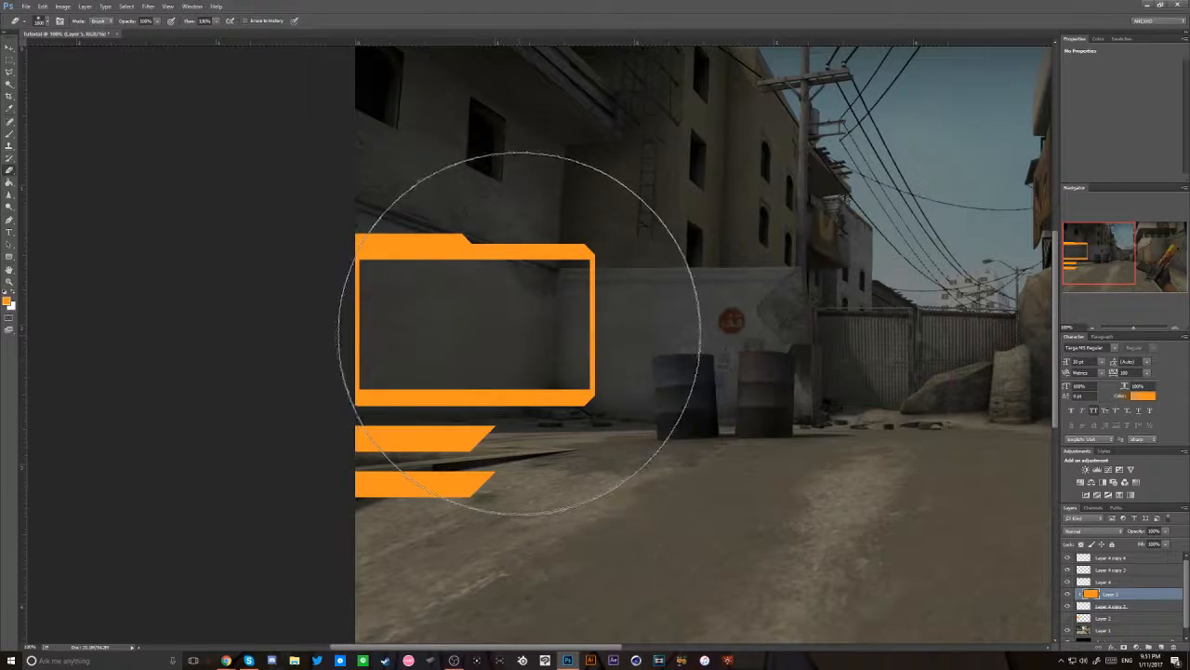
right_click(523, 314)
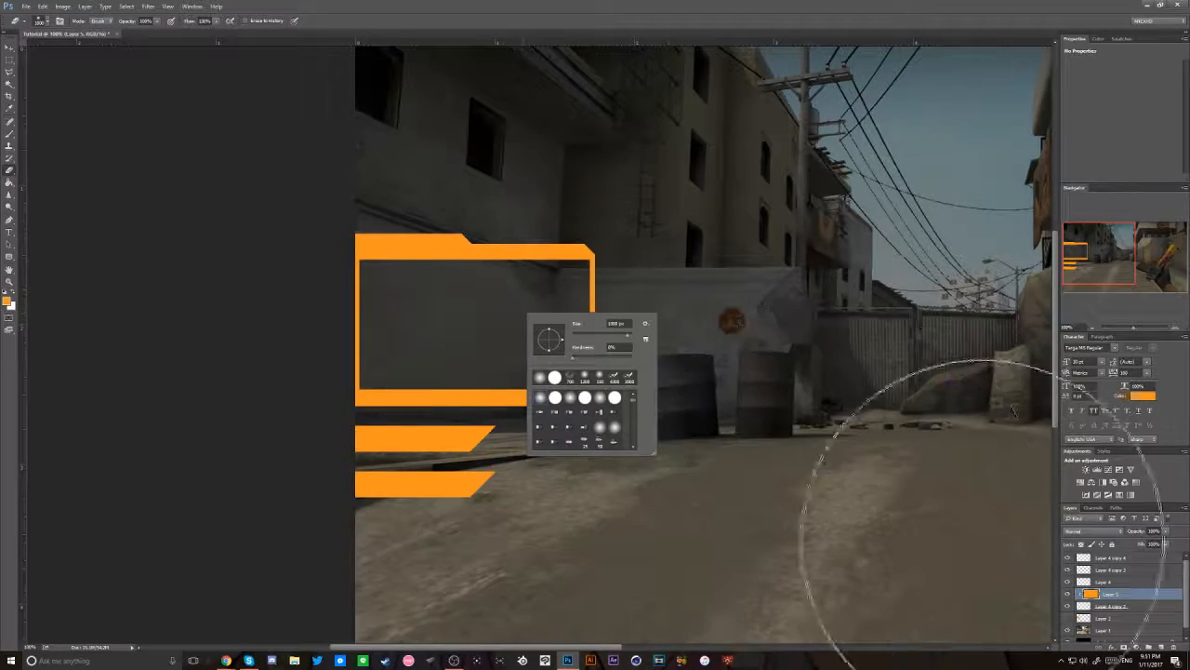
left_click(1114, 598)
left_click_drag(642, 218, 679, 306)
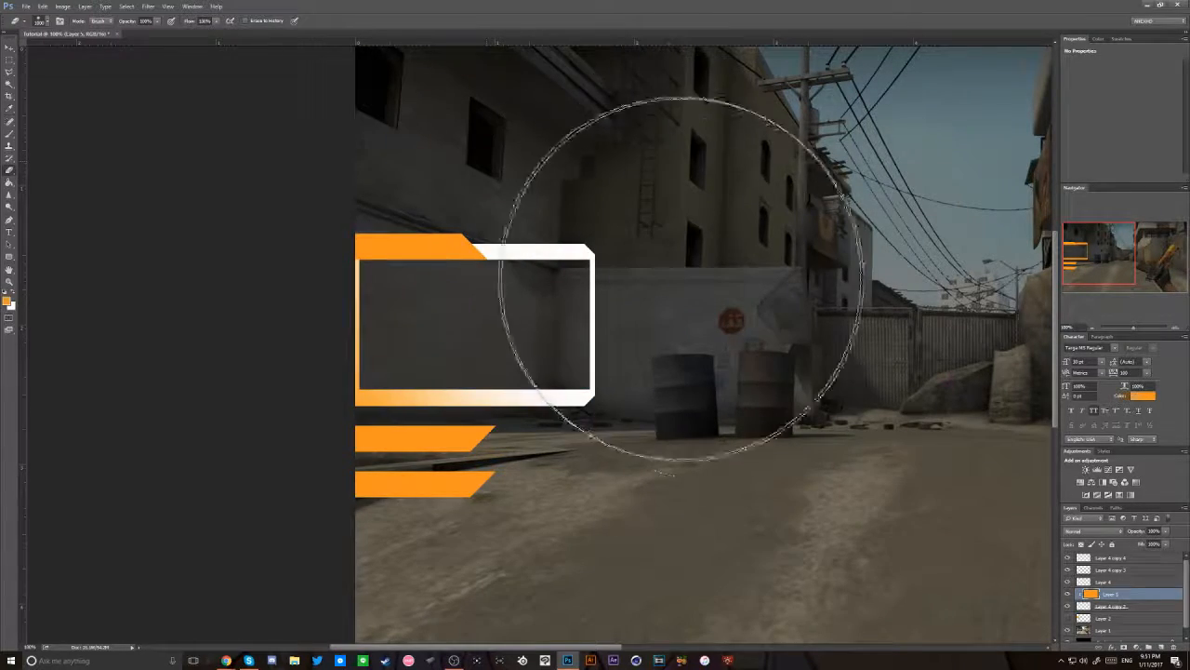
key("ctrl+z")
mouse_move(407, 521)
left_mouse_down()
mouse_move(712, 452)
mouse_move(791, 345)
mouse_move(752, 314)
mouse_move(704, 223)
mouse_move(611, 345)
mouse_move(611, 465)
mouse_move(717, 292)
mouse_move(665, 312)
mouse_move(713, 275)
mouse_move(650, 258)
mouse_move(793, 299)
mouse_move(571, 372)
mouse_move(431, 465)
mouse_move(545, 306)
left_mouse_up()
key("ctrl+z")
mouse_move(662, 391)
left_mouse_down()
mouse_move(413, 497)
mouse_move(521, 478)
mouse_move(462, 521)
mouse_move(661, 460)
mouse_move(710, 272)
mouse_move(690, 200)
mouse_move(650, 240)
mouse_move(658, 229)
mouse_move(608, 182)
left_mouse_up()
key("ctrl+z")
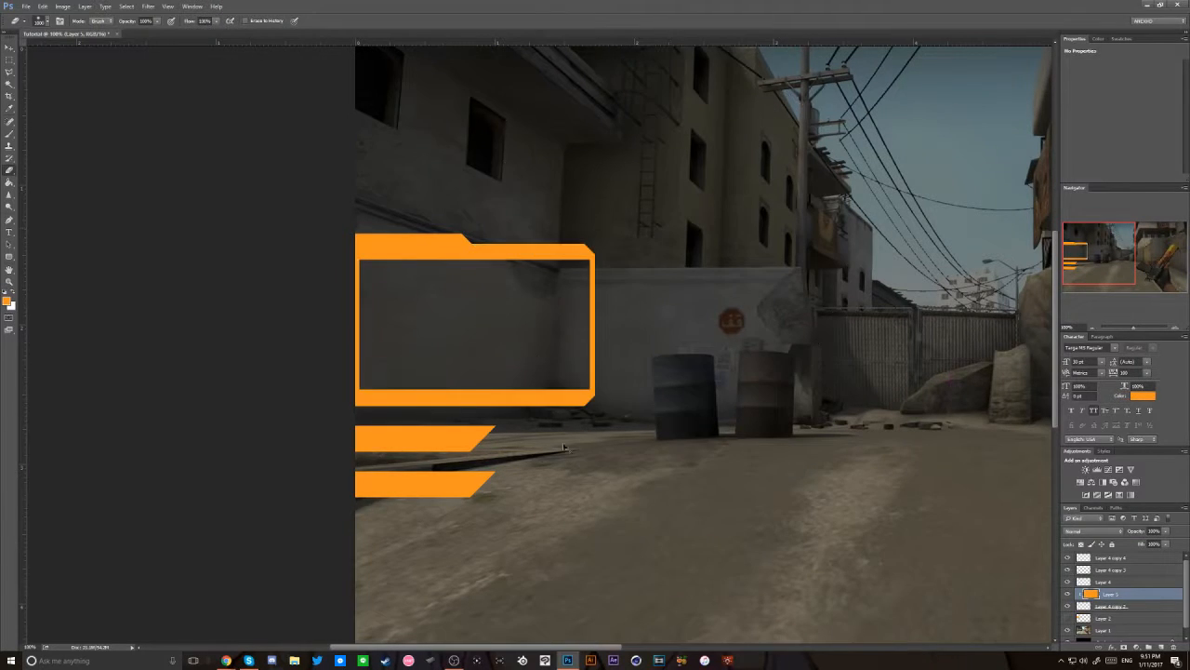
- Reduce the eraser size and erase the orange from the frame, leaving a soft fade on its upper-left edge
key("bracketleft")
key("bracketleft")
key("bracketleft")
key("bracketleft")
key("bracketleft")
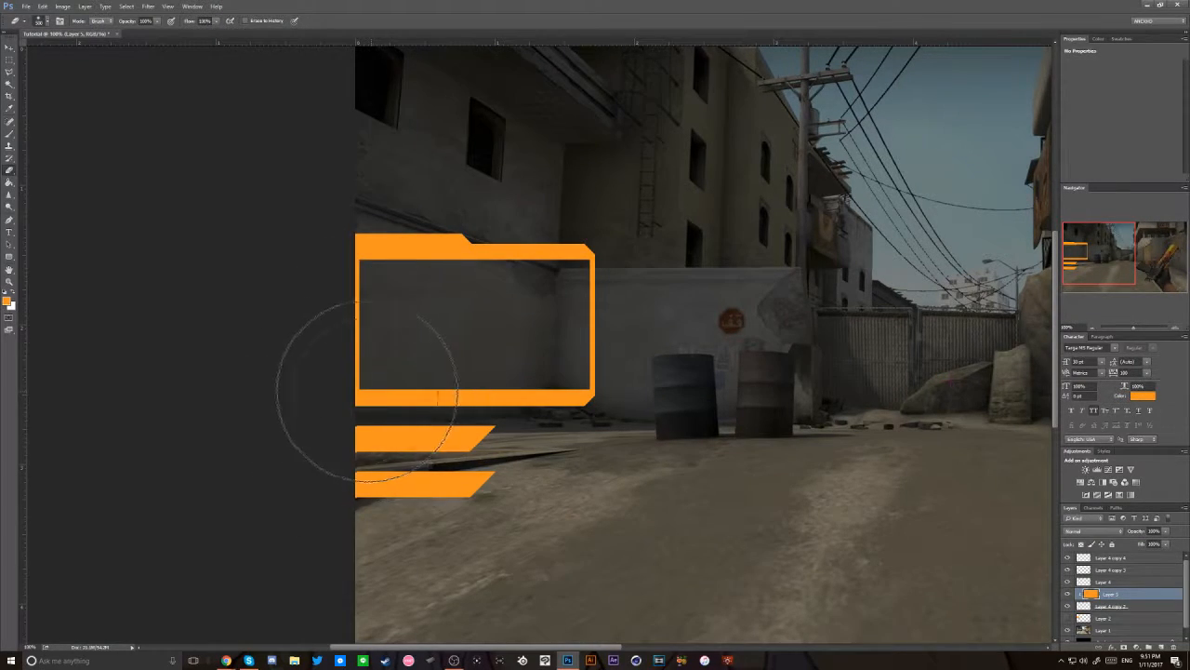
mouse_move(340, 345)
left_mouse_down()
mouse_move(412, 404)
mouse_move(639, 398)
mouse_move(639, 325)
mouse_move(584, 233)
mouse_move(635, 384)
mouse_move(573, 256)
mouse_move(532, 235)
mouse_move(500, 241)
left_mouse_up()
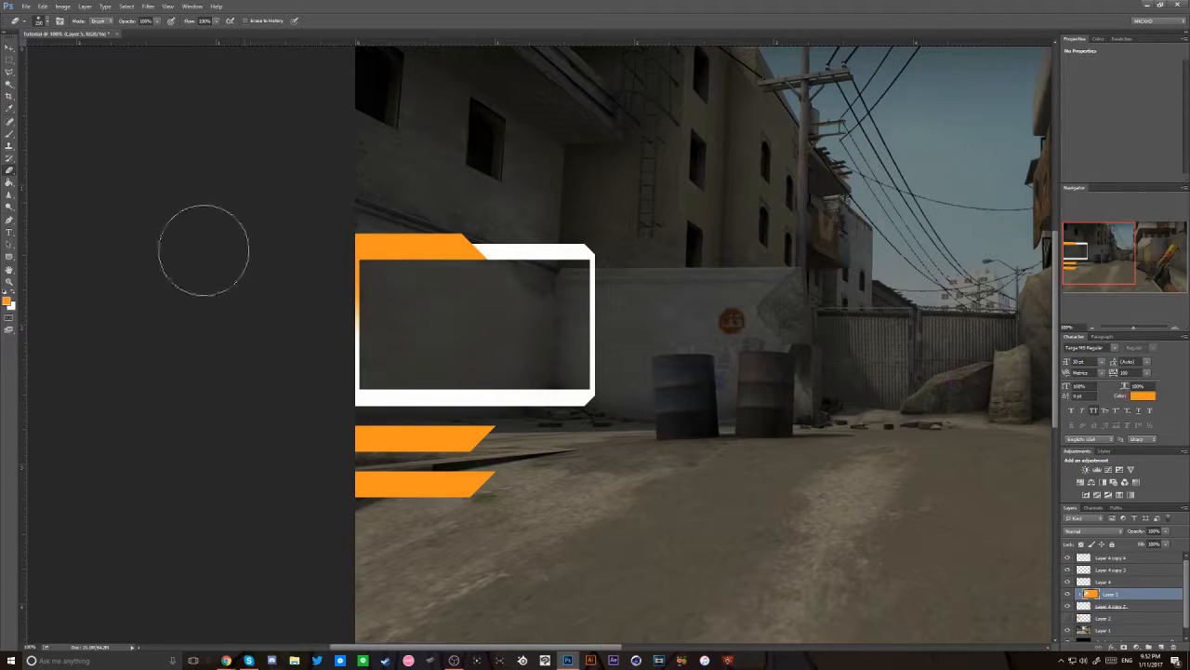
- Merge the clipped orange layer with the white frame layer beneath it
left_click(11, 46)
left_click(1116, 606, "ctrl")
right_click(1116, 606)
left_click(1107, 496)
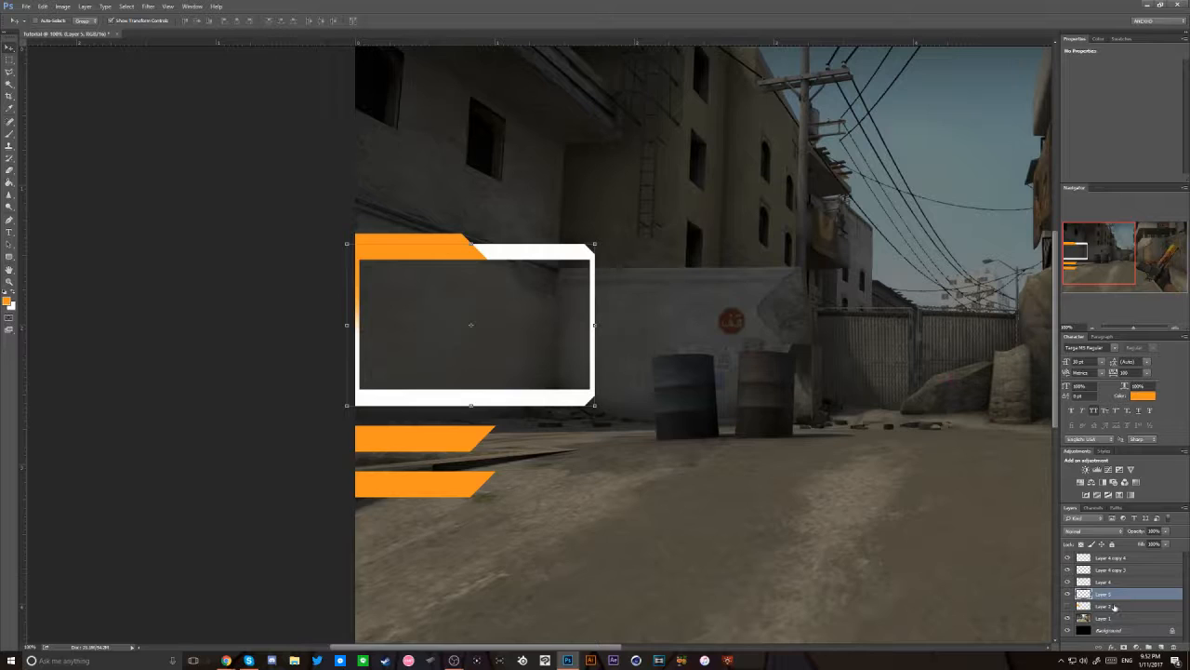
- Place a vertical guide at the horizontal centre of the canvas
key("ctrl+minus")
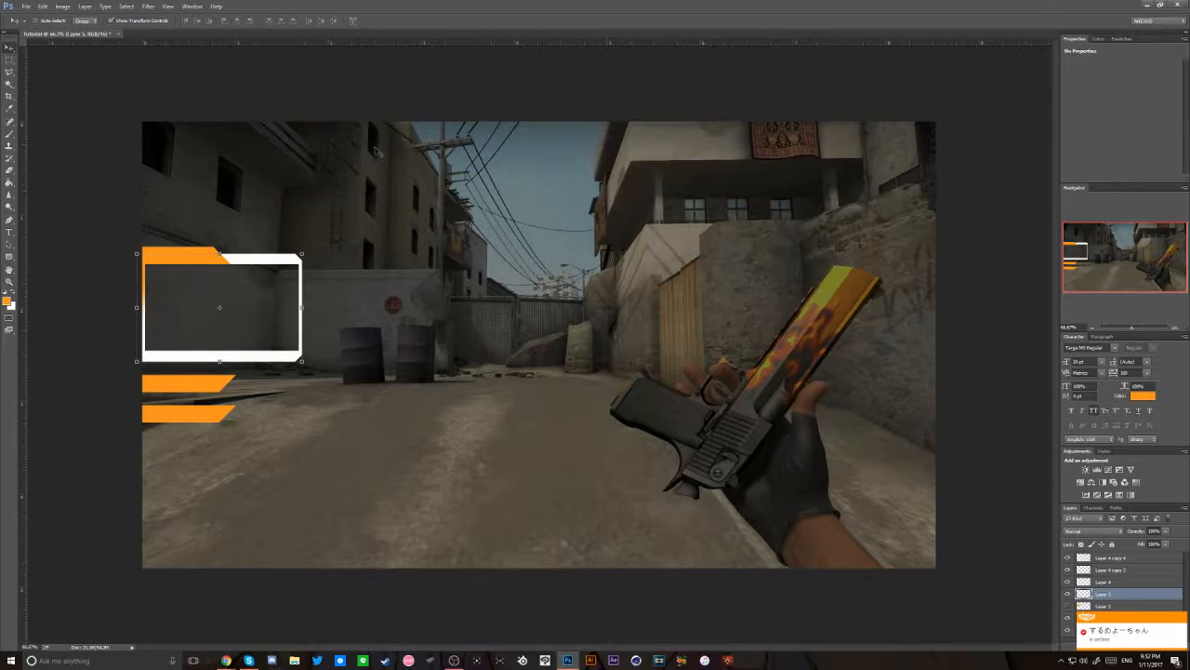
left_click_drag(22, 207, 539, 236)
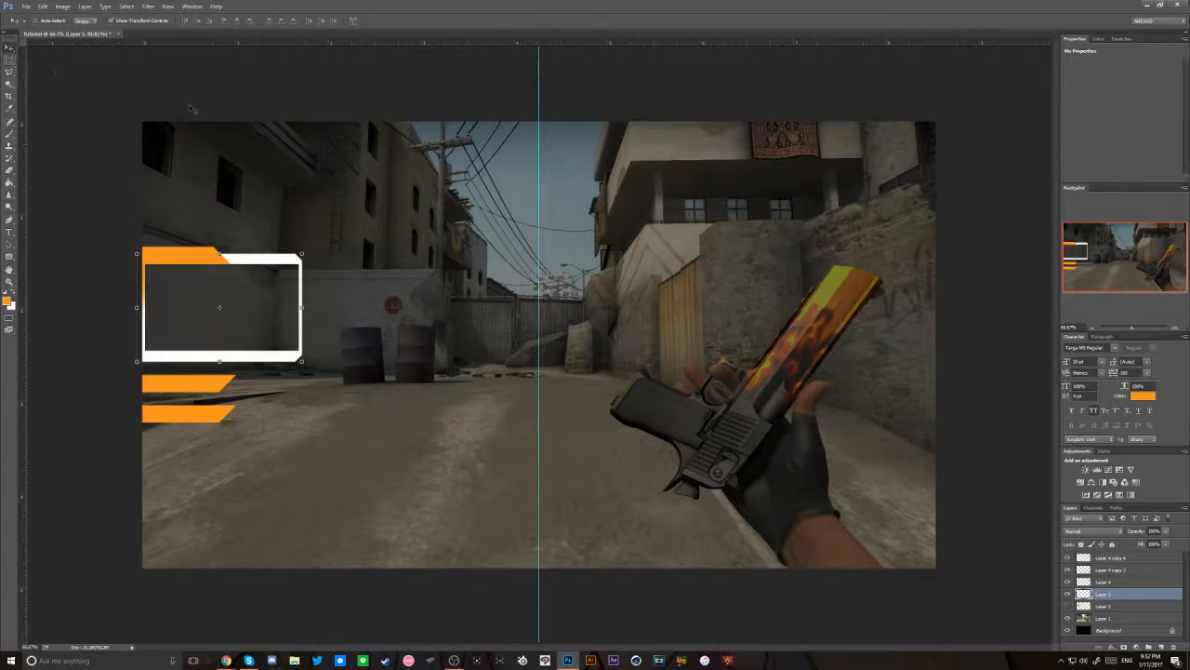